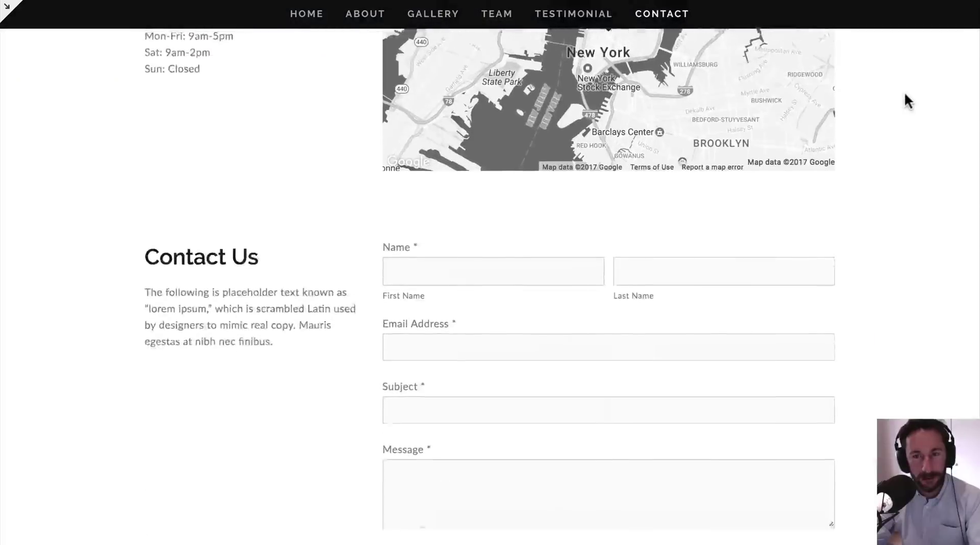
Look over the finished one-page site from the contact form back up through the testimonial section.
scroll(904, 95, up, 9)
scroll(903, 93, up, 15)
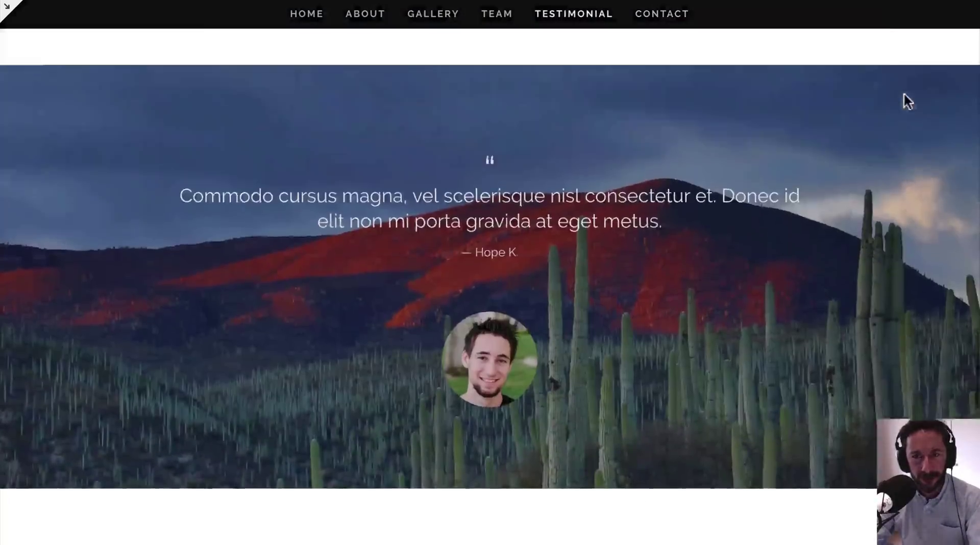
scroll(904, 95, up, 3)
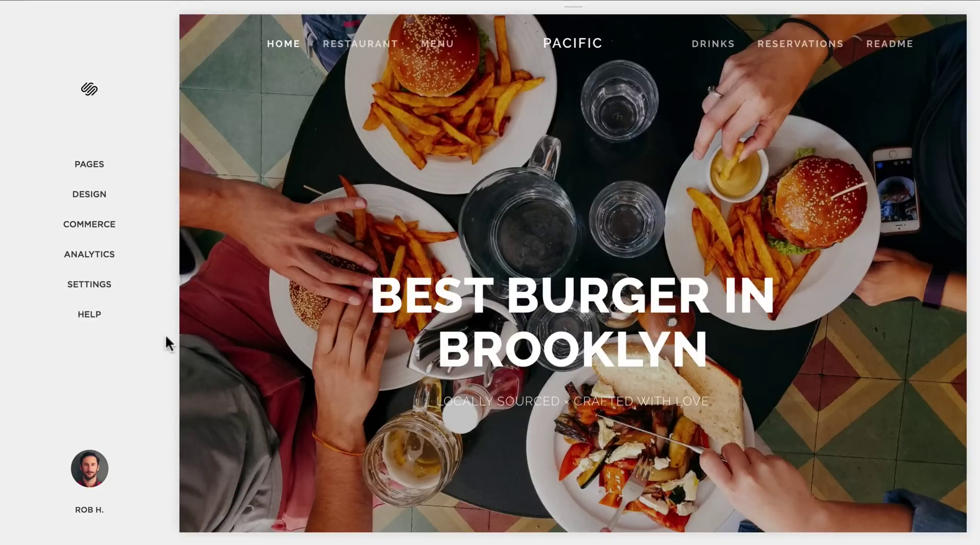
click(139, 201)
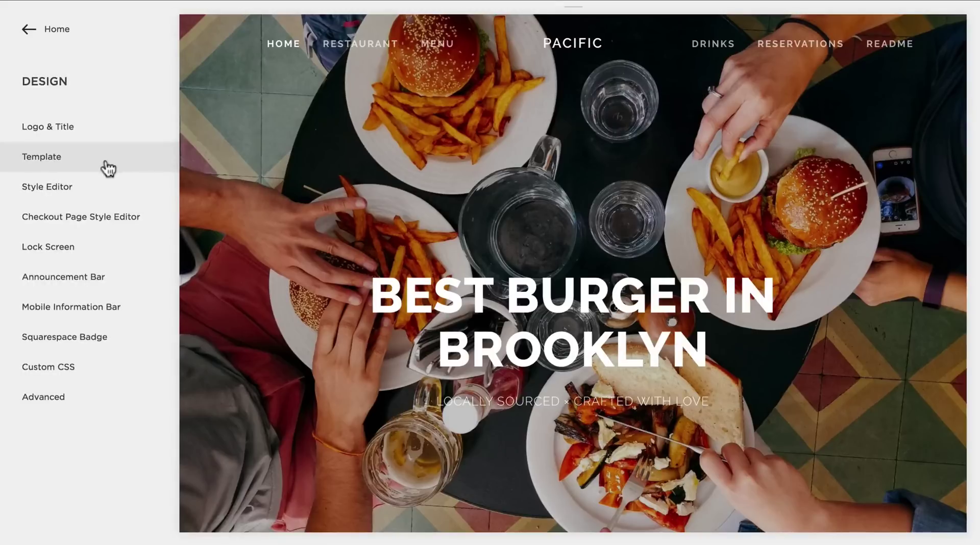
click(26, 29)
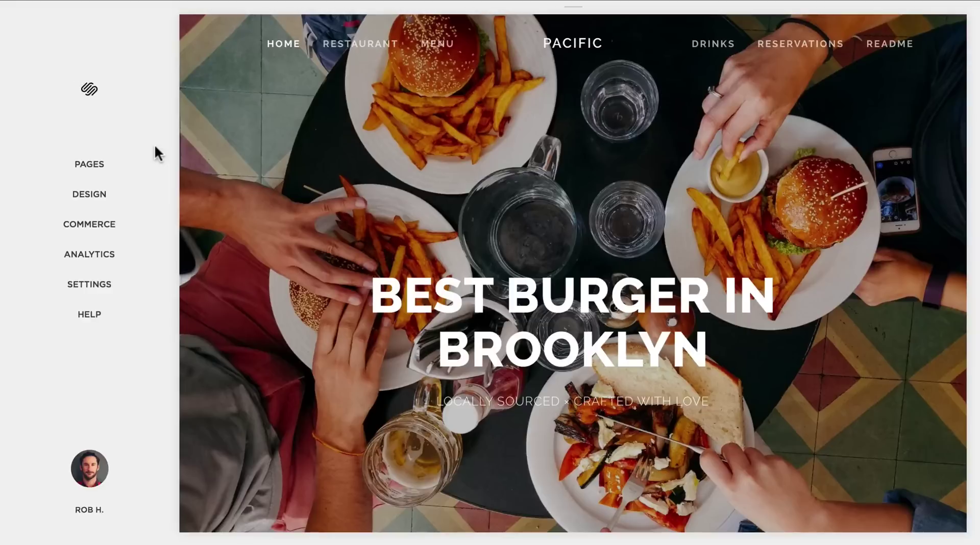
Remove the Reservations, Drinks, Menu, Gallery and Restaurant demo pages from the Welcome index.
click(132, 170)
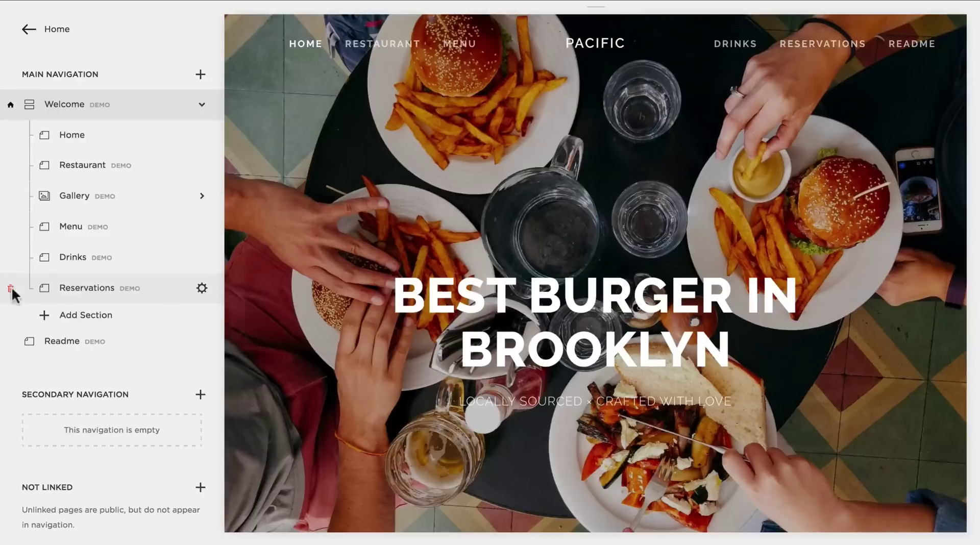
click(11, 289)
click(201, 338)
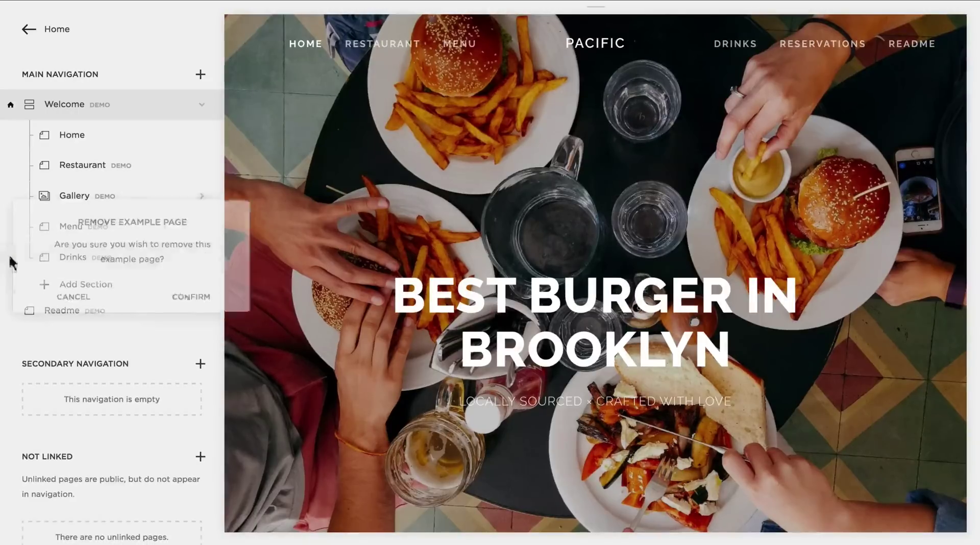
click(10, 258)
click(199, 304)
click(10, 227)
click(199, 271)
click(11, 196)
click(199, 240)
click(10, 165)
click(199, 207)
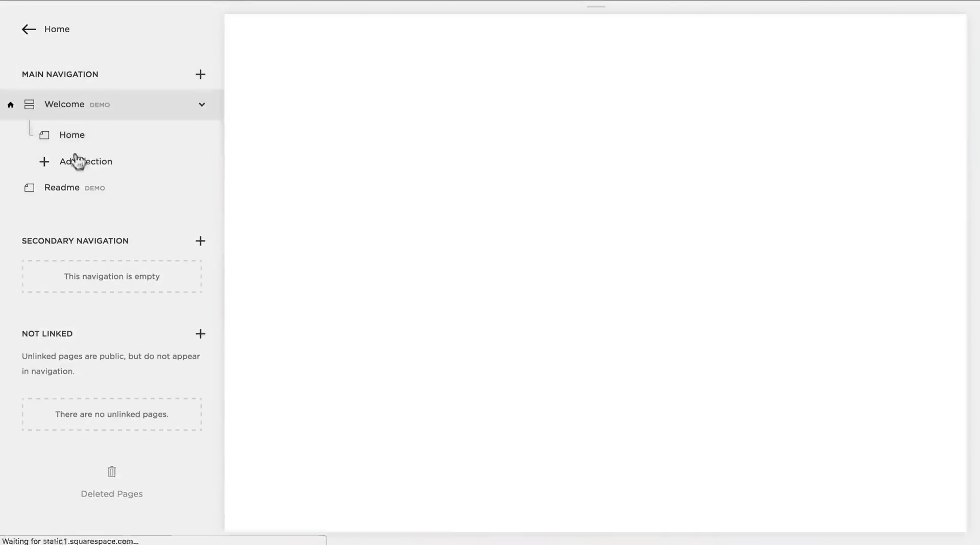
Remove the existing burger banner image from the Home section.
scroll(298, 223, down, 5)
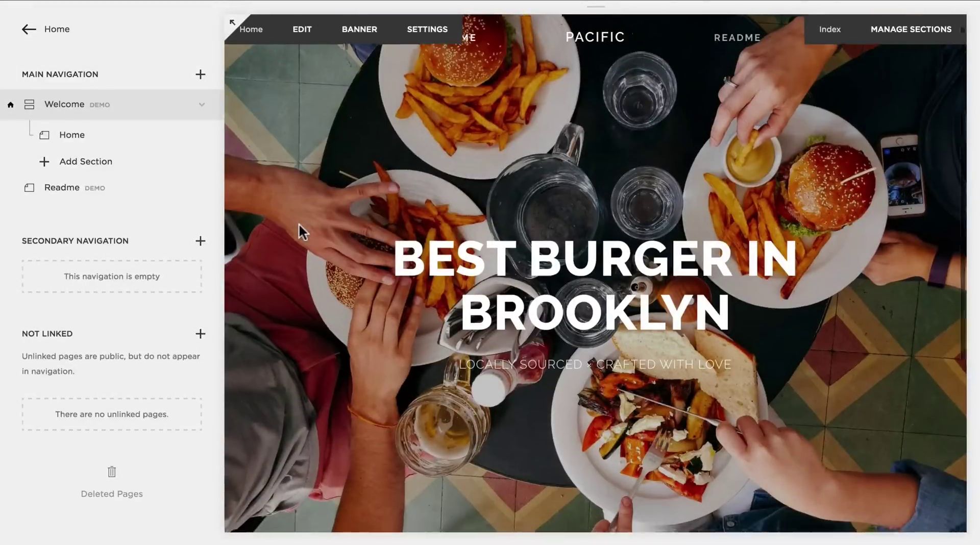
scroll(298, 223, up, 5)
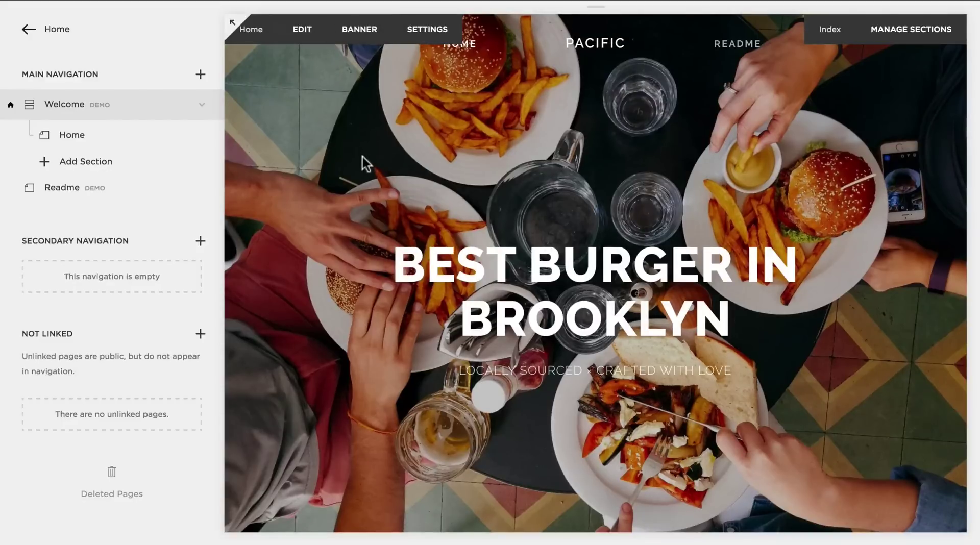
scroll(362, 157, down, 3)
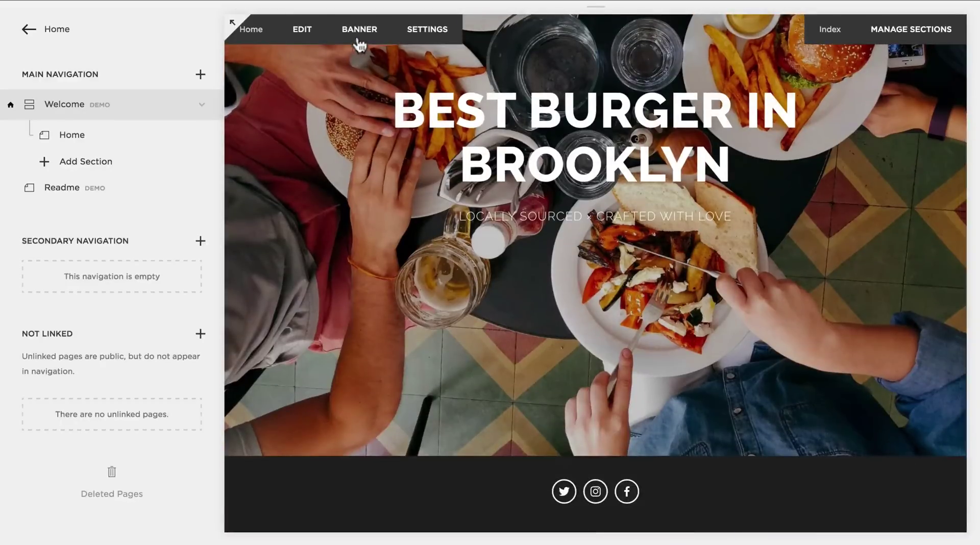
click(356, 34)
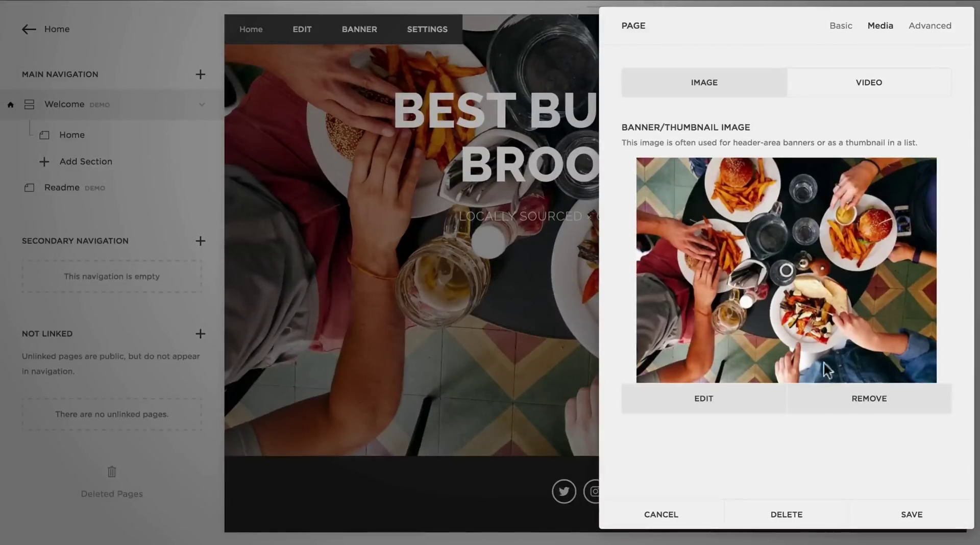
click(876, 404)
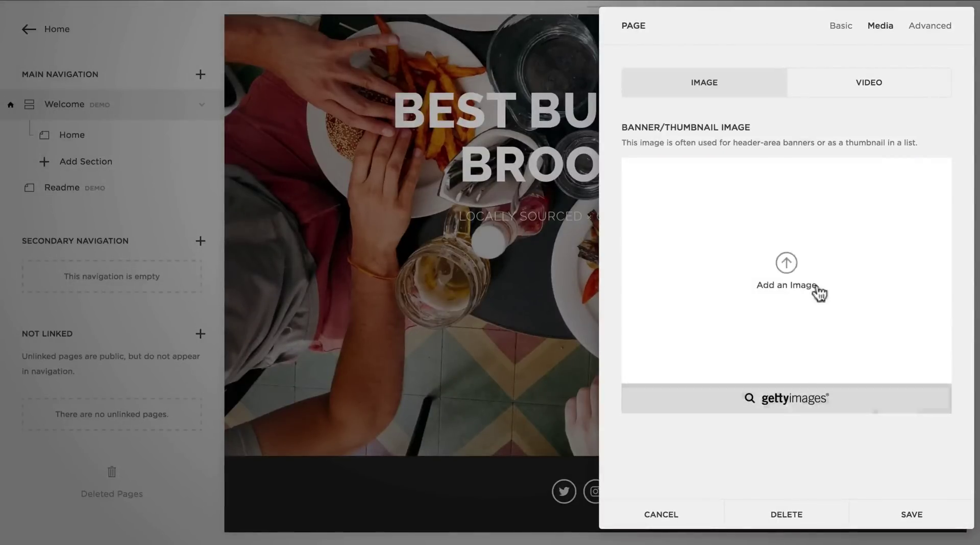
Upload intro.jpg from the Squarespace export folder on the Desktop as the Home banner image and save the page settings.
click(787, 265)
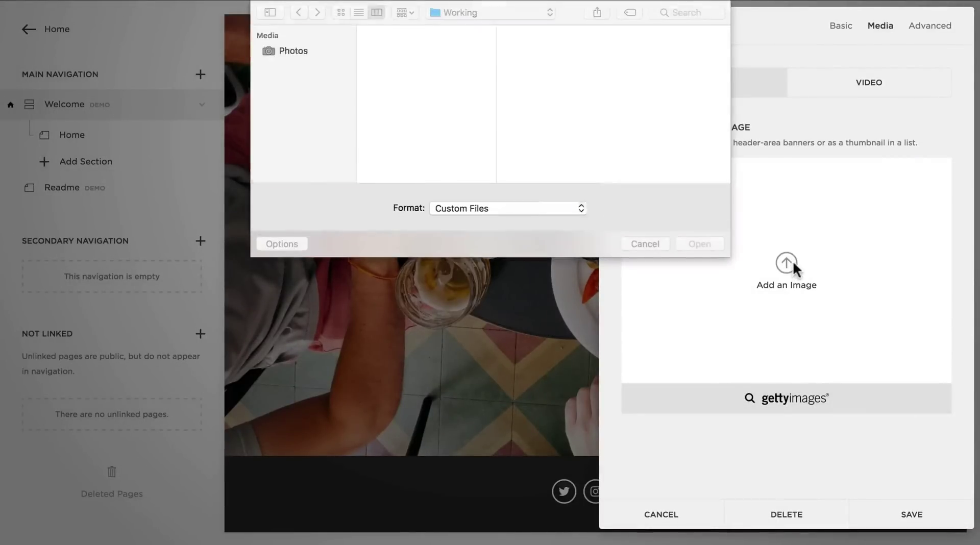
click(320, 50)
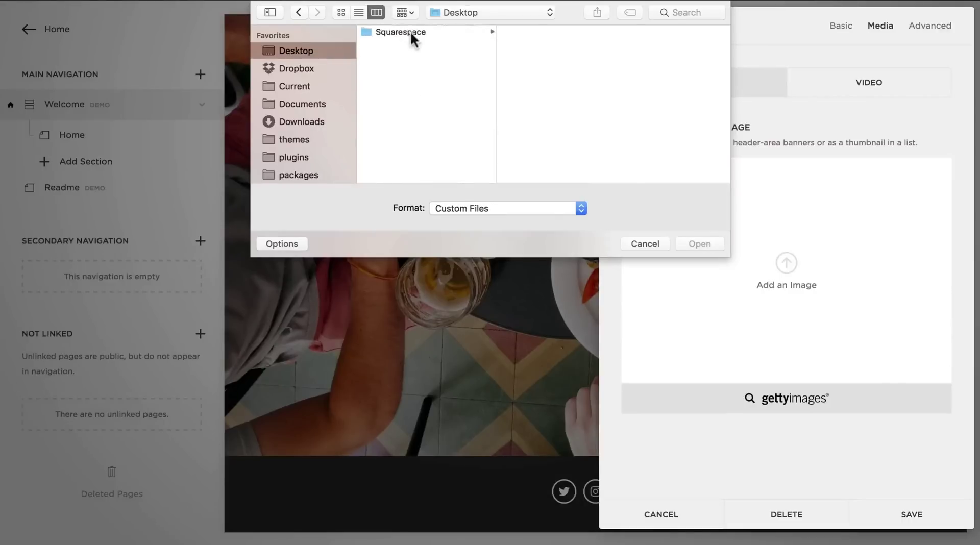
click(409, 32)
click(569, 31)
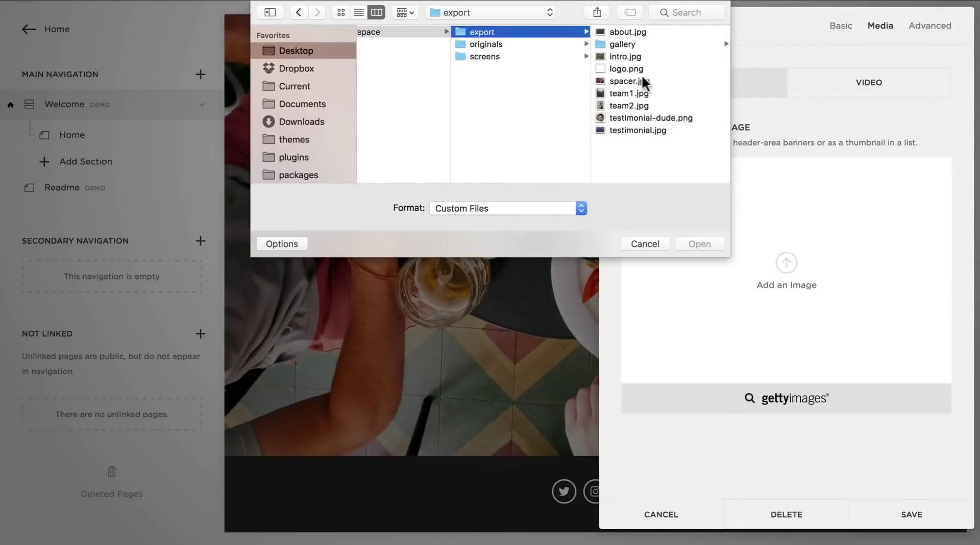
click(662, 58)
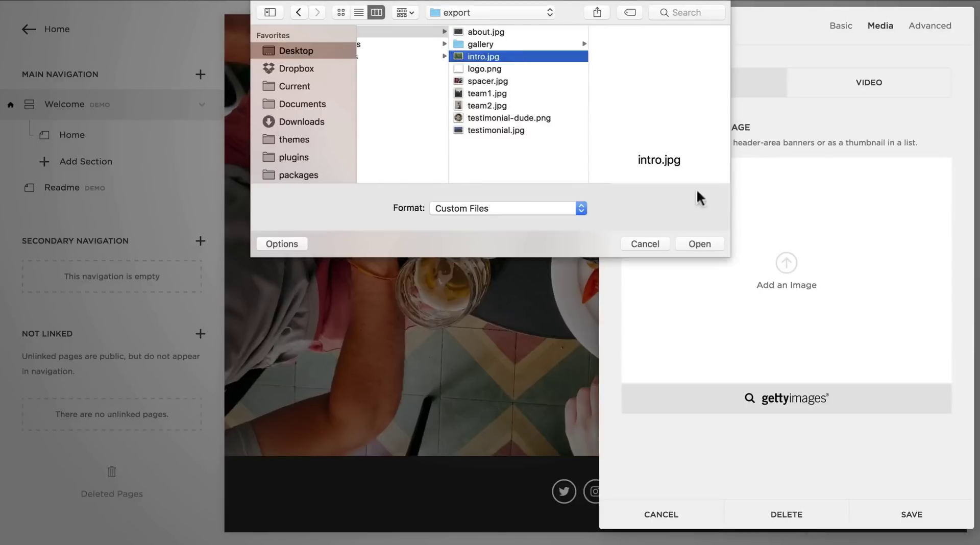
click(700, 243)
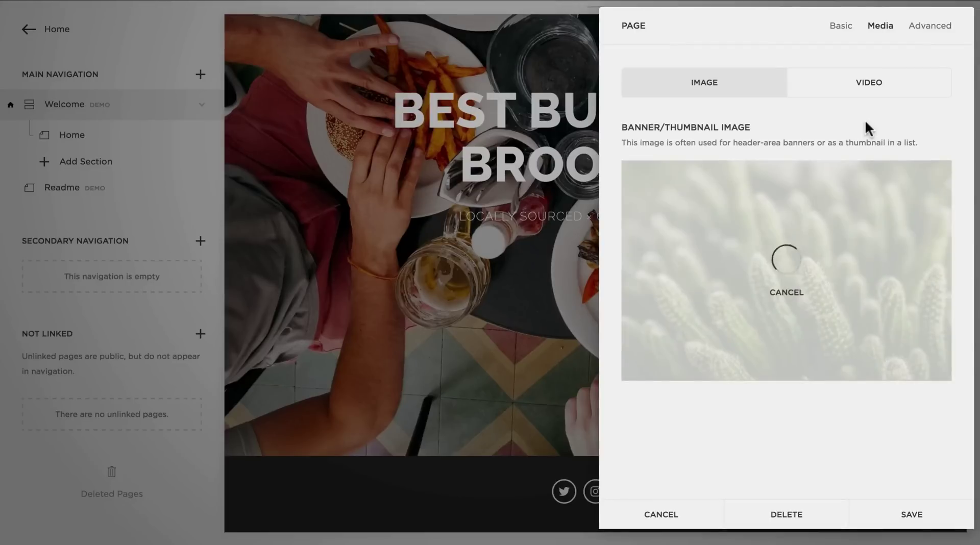
click(910, 517)
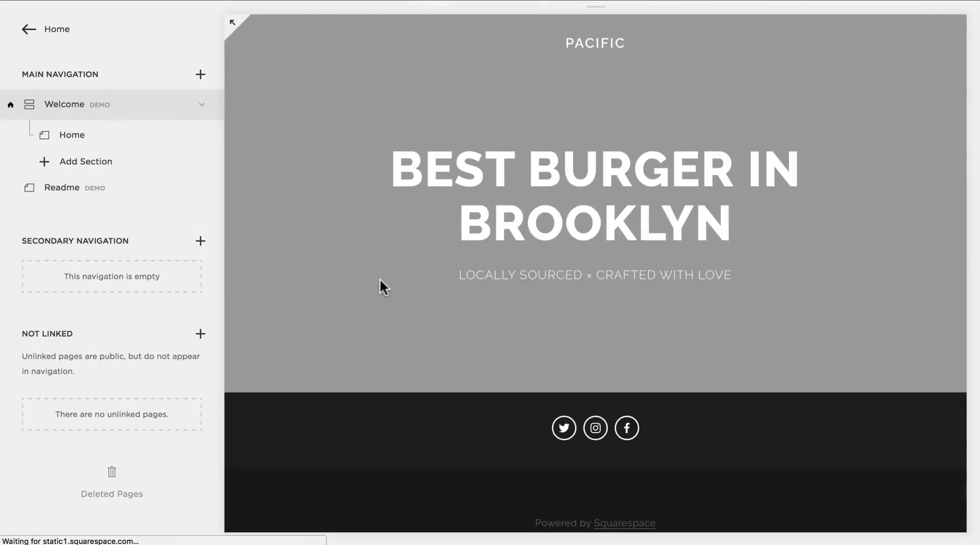
Change the site title to "Cacti Land" and save it.
scroll(298, 259, down, 3)
scroll(299, 259, up, 3)
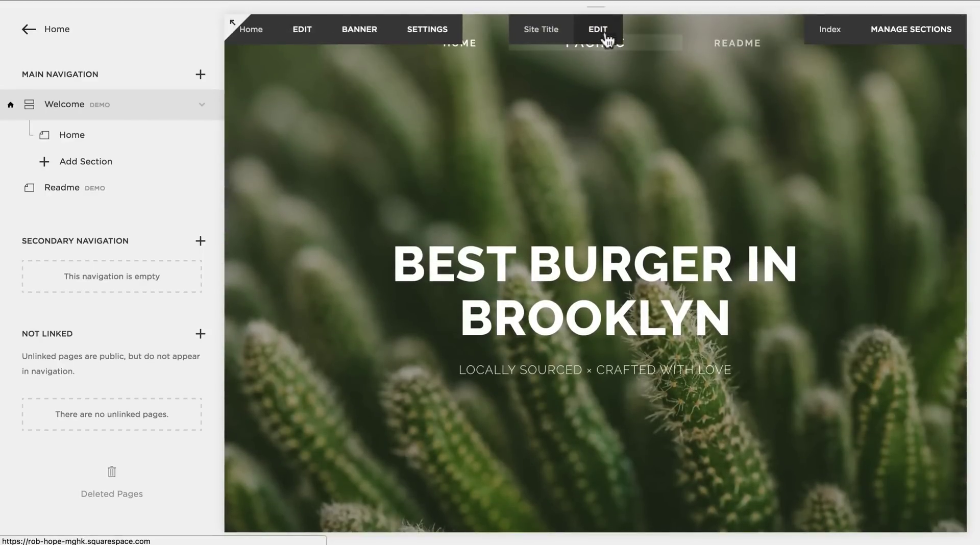
click(602, 33)
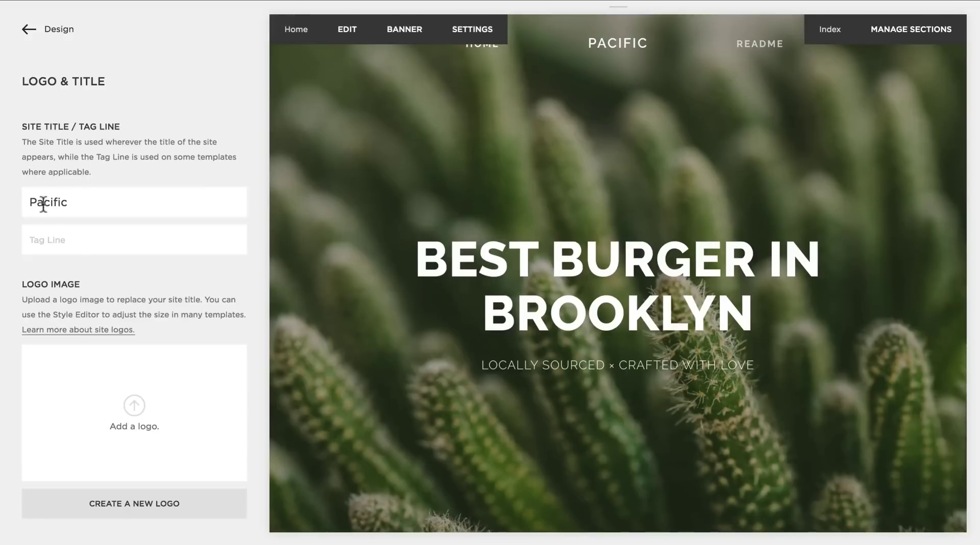
double_click(45, 203)
text(Ca)
key(BackSpace)
key(BackSpace)
text(Cacti Land)
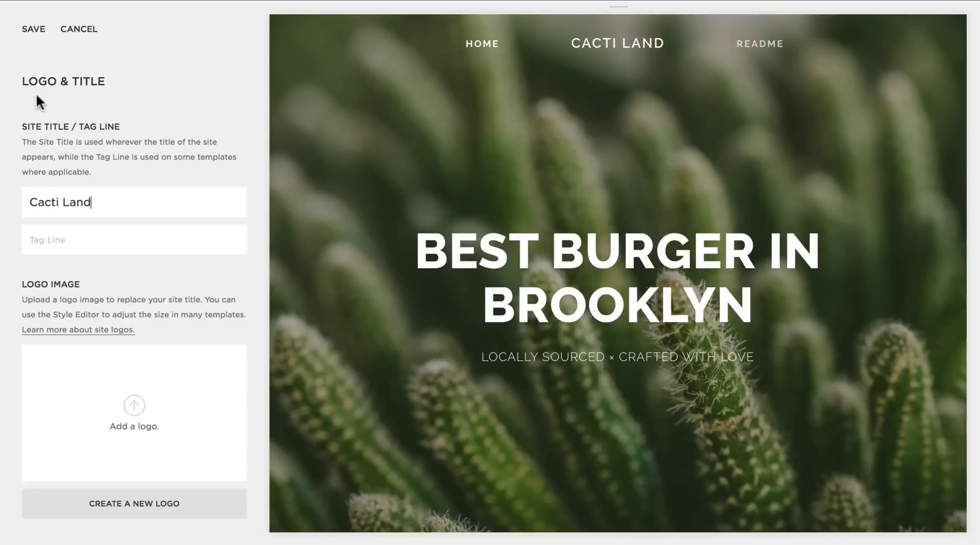
click(33, 29)
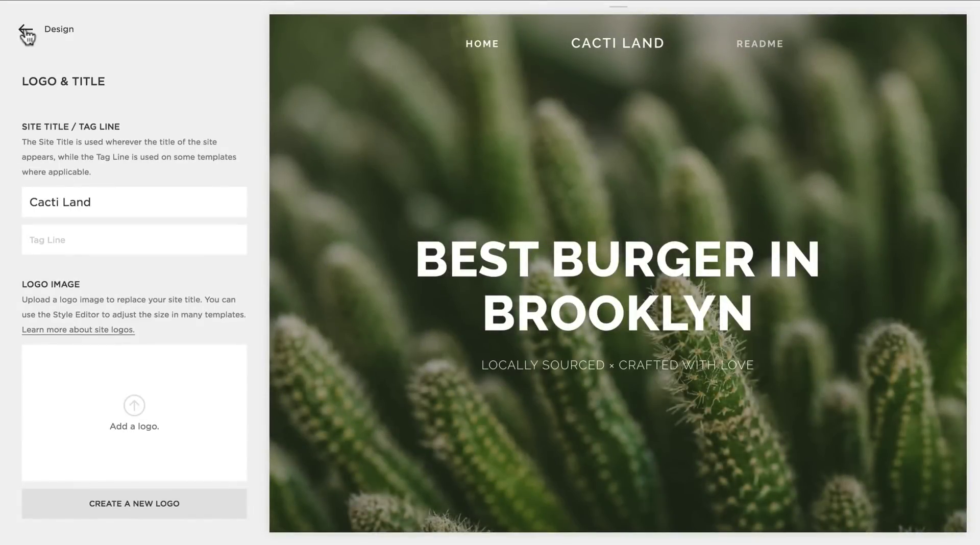
Open the Home section's content for editing from the site's pages and delete its headline text block.
click(24, 29)
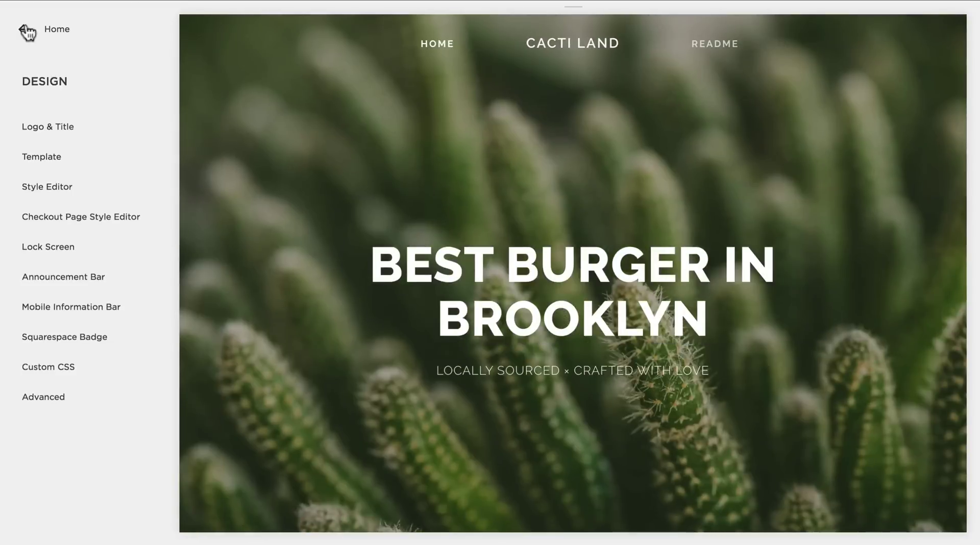
click(82, 60)
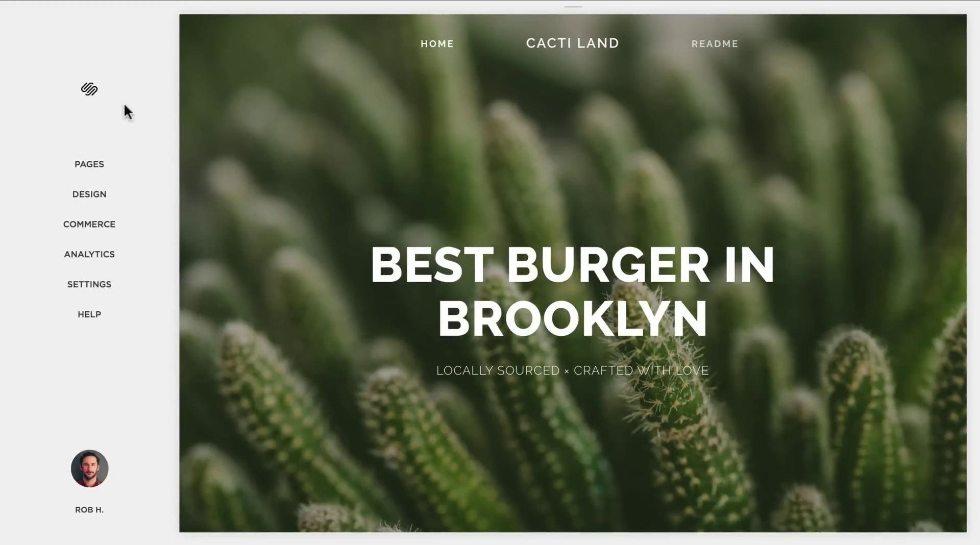
click(121, 167)
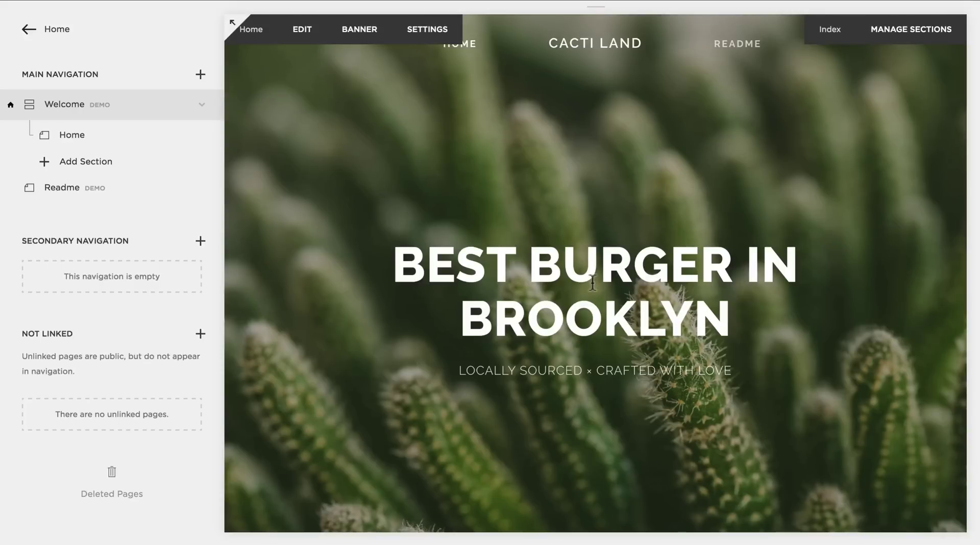
scroll(446, 168, down, 3)
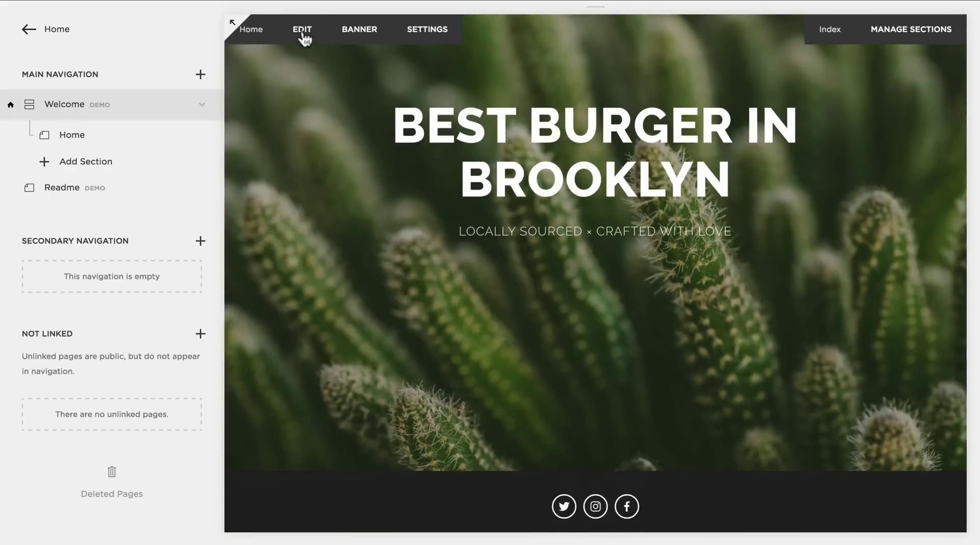
click(305, 47)
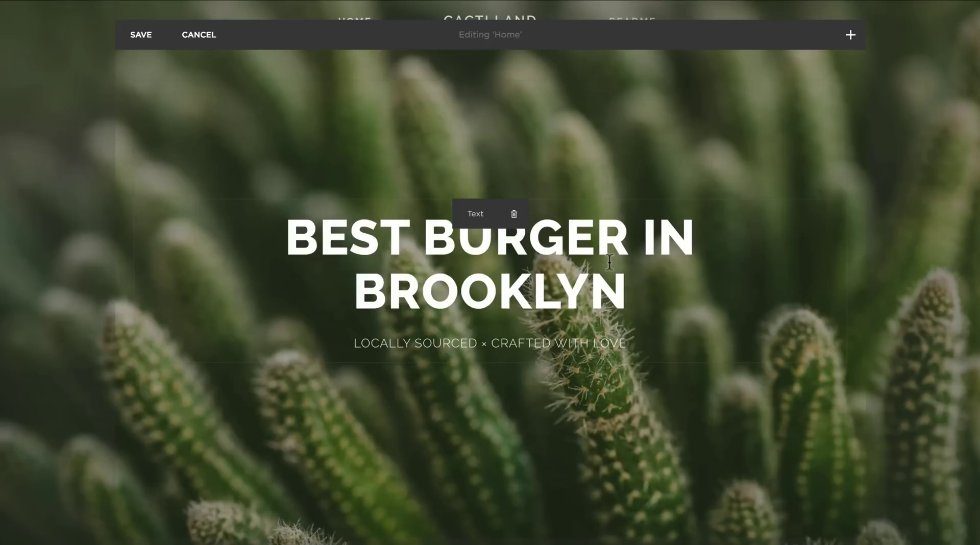
click(514, 214)
click(573, 253)
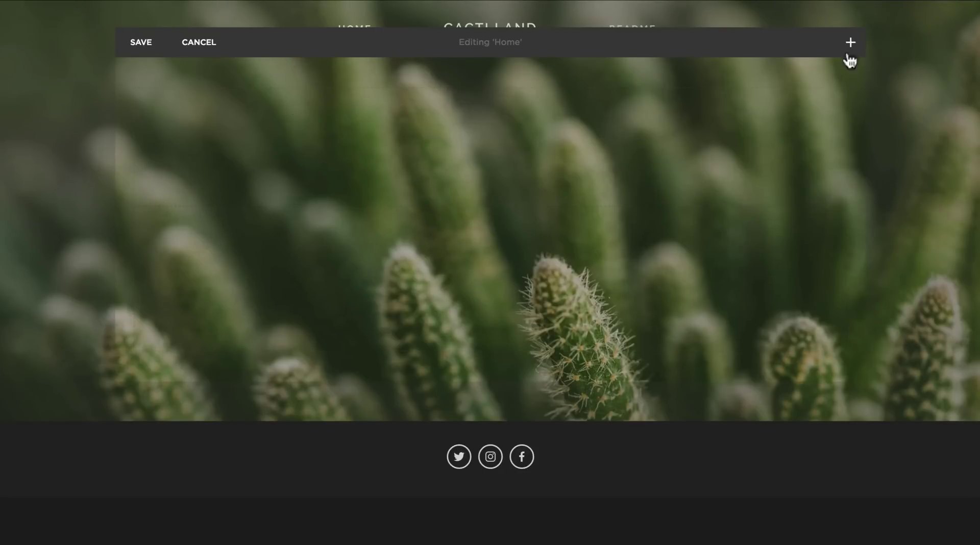
Add an image block to the Home section, upload logo.png from the export folder into it and apply.
click(850, 43)
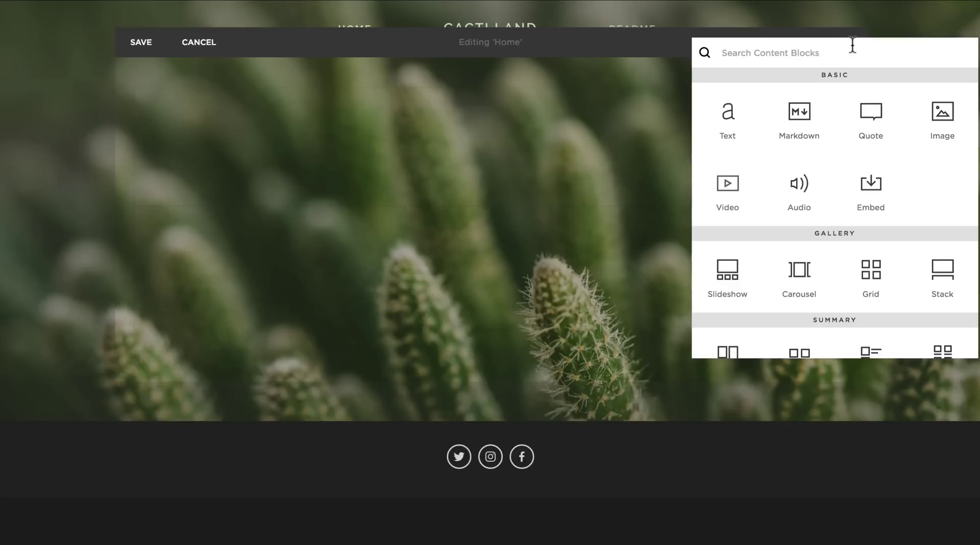
click(945, 120)
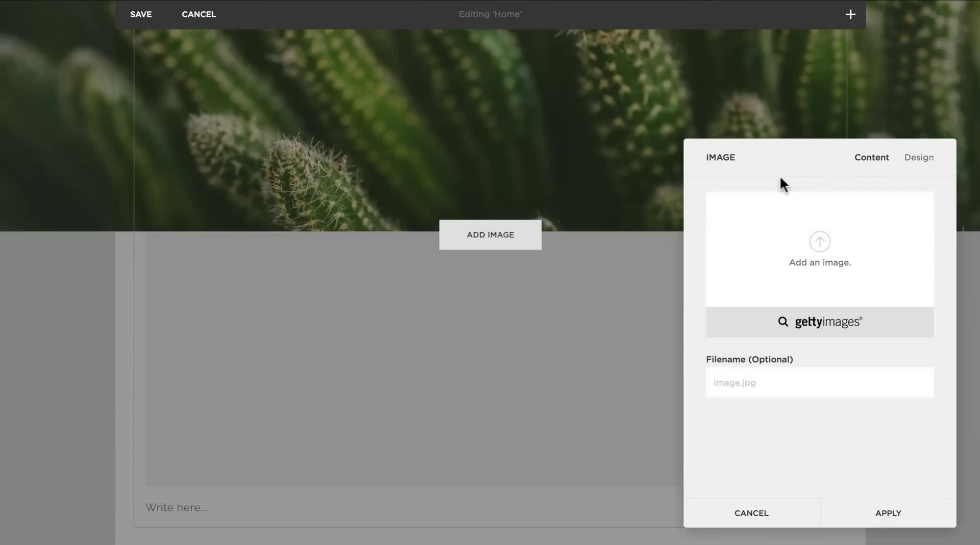
click(819, 244)
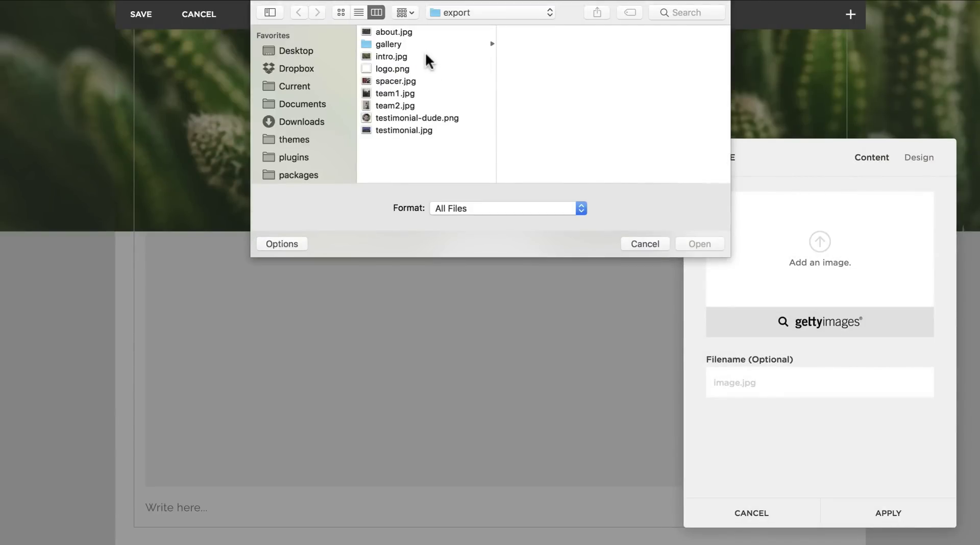
click(429, 69)
click(700, 243)
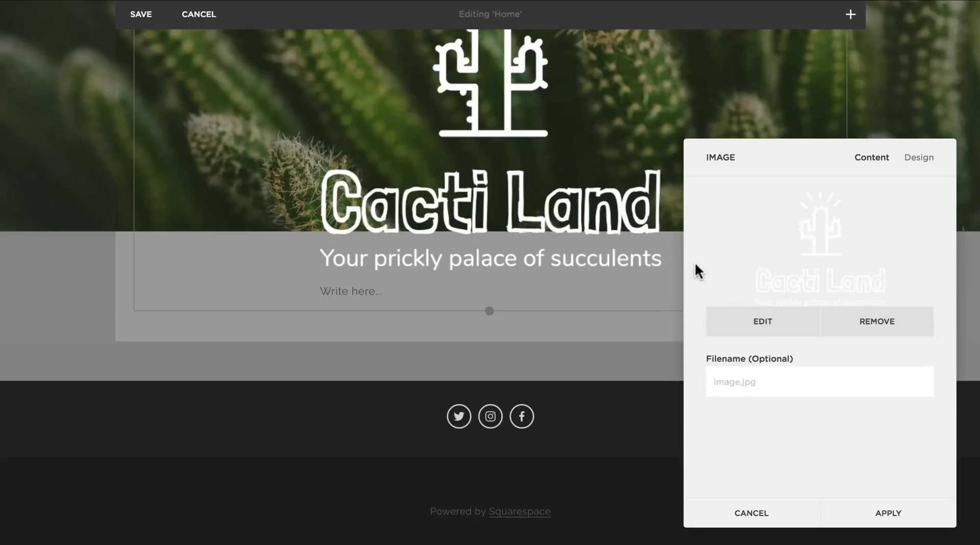
click(894, 516)
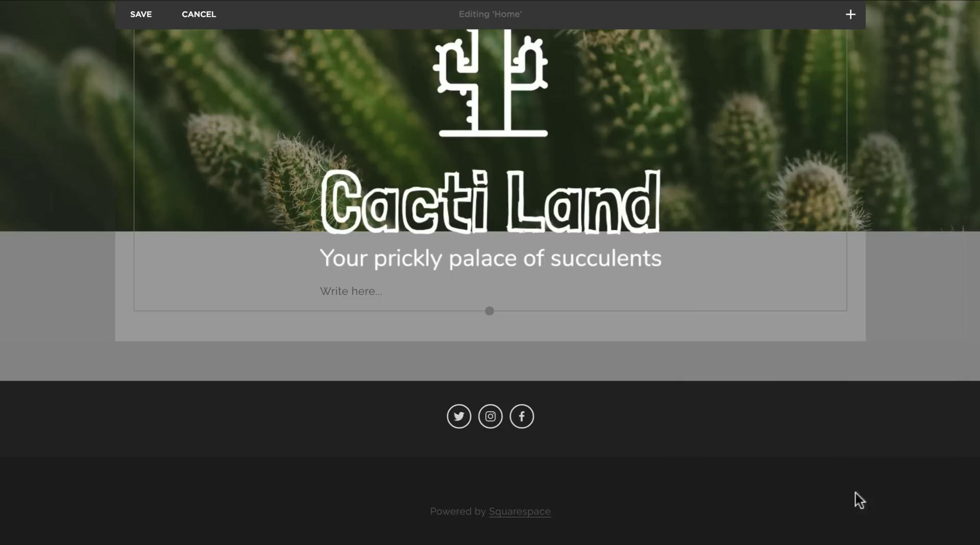
scroll(694, 284, up, 2)
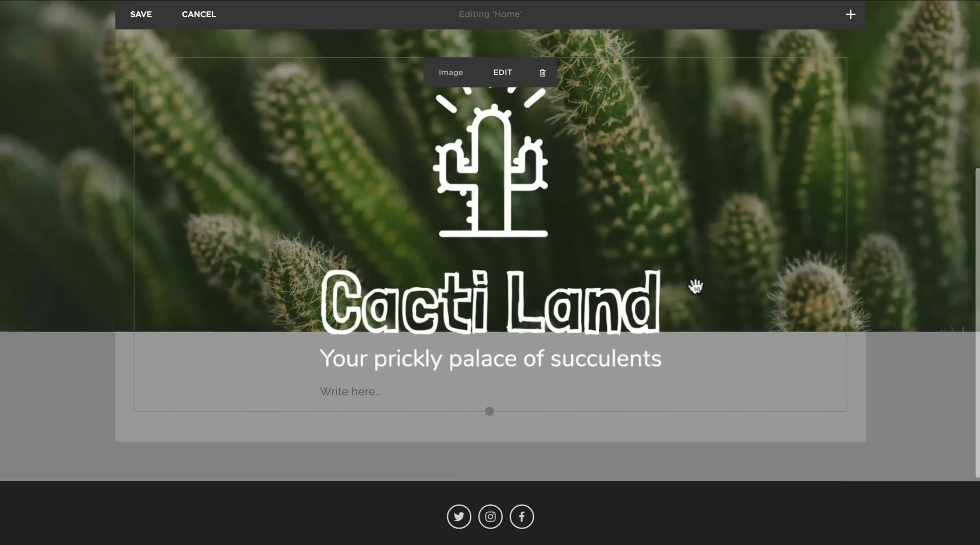
click(371, 394)
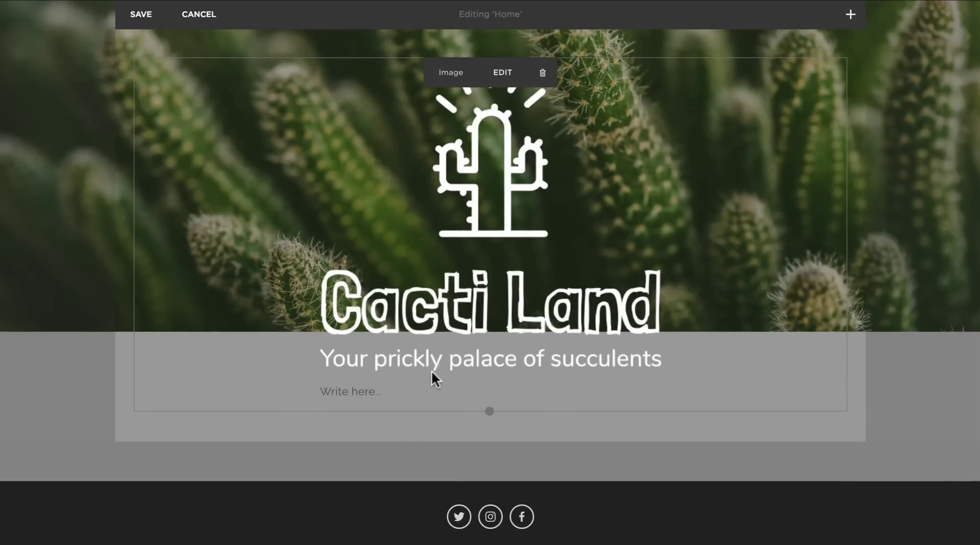
Set the logo image block's caption option to Do Not Display Caption and apply the change.
click(500, 81)
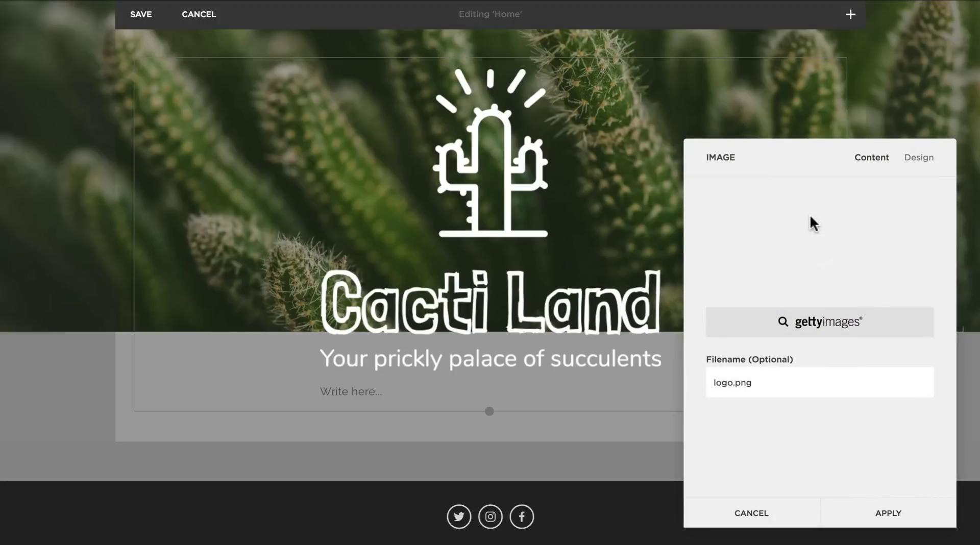
click(921, 161)
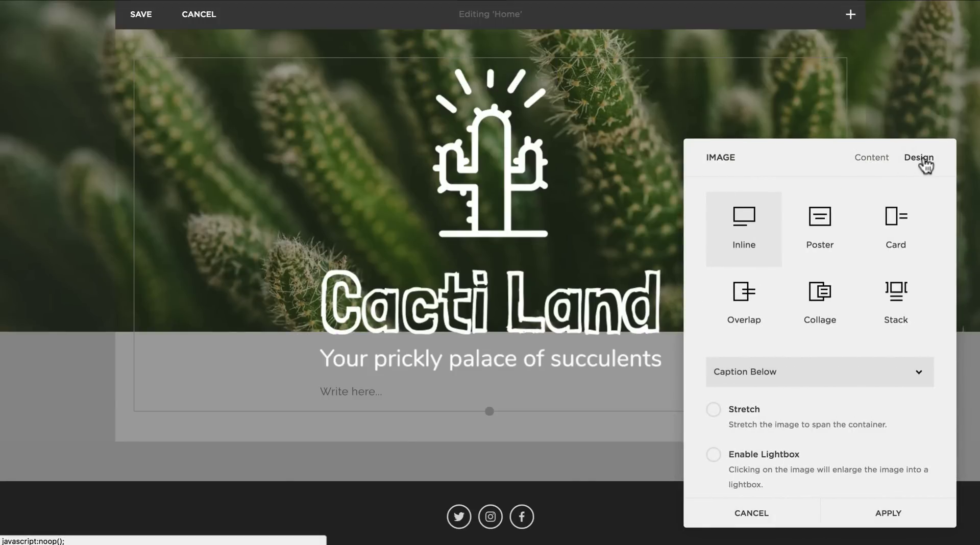
click(773, 370)
click(777, 360)
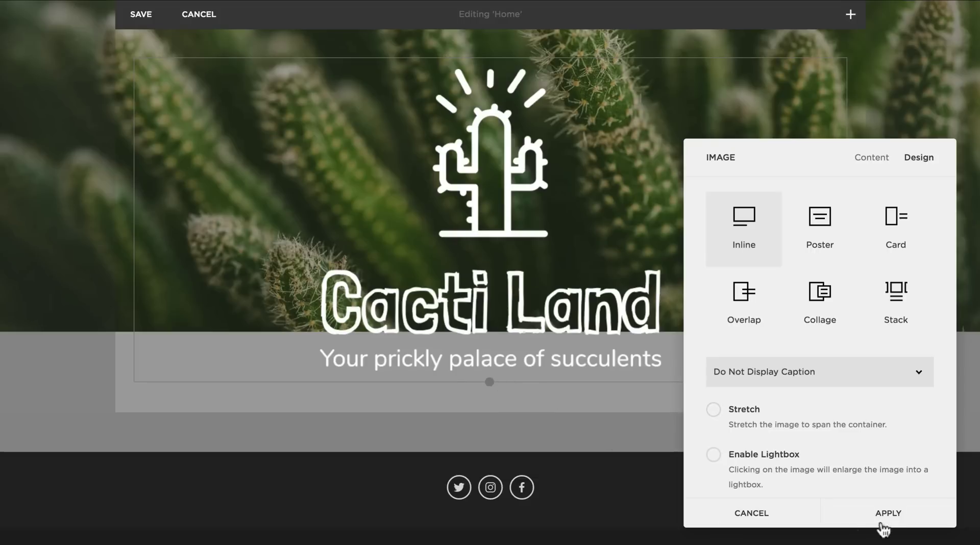
click(897, 518)
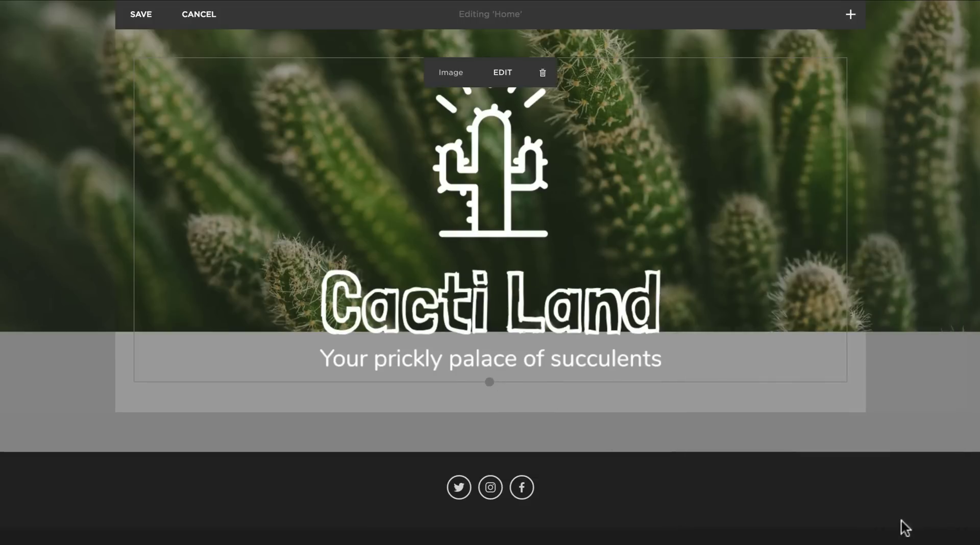
Add two spacer blocks to the Home section and place them on either side of the logo image.
scroll(647, 284, up, 2)
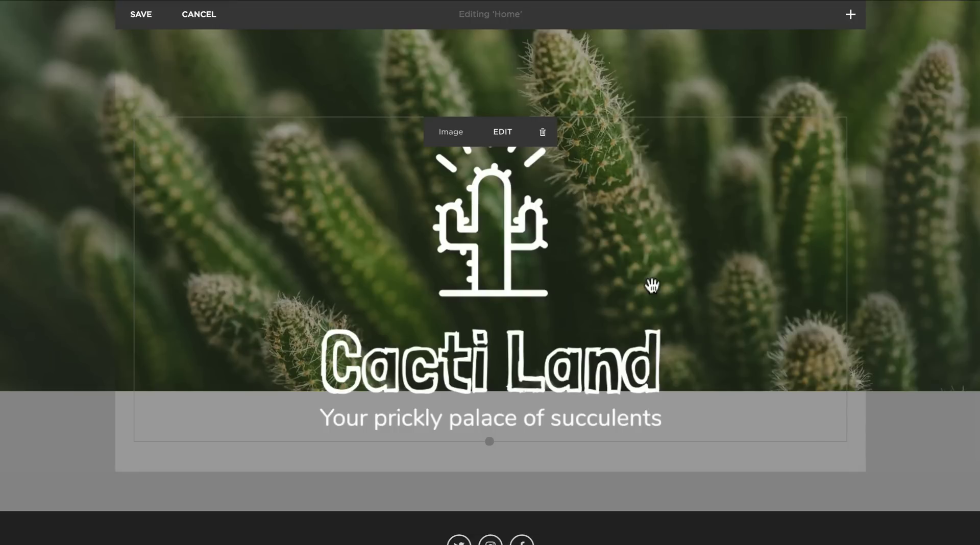
scroll(643, 255, up, 1)
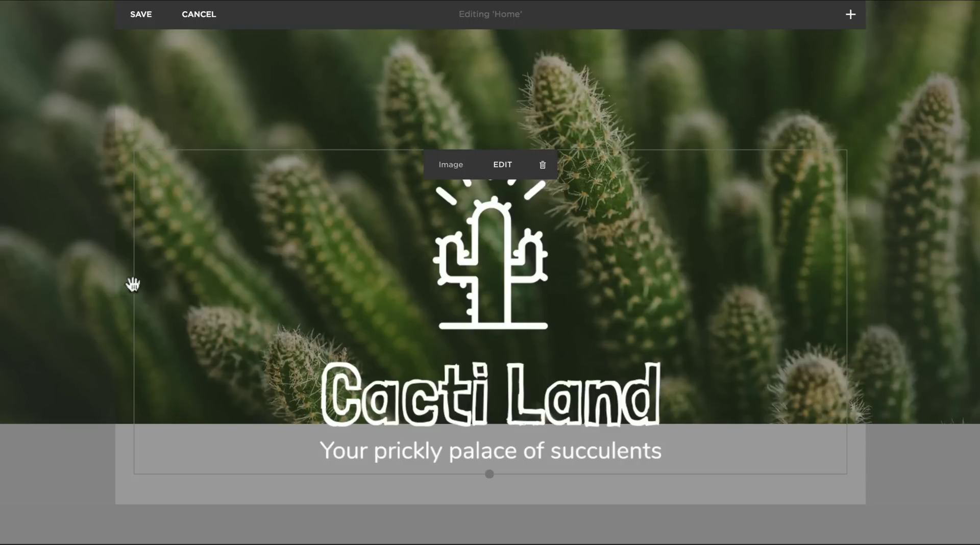
click(850, 16)
scroll(771, 156, down, 5)
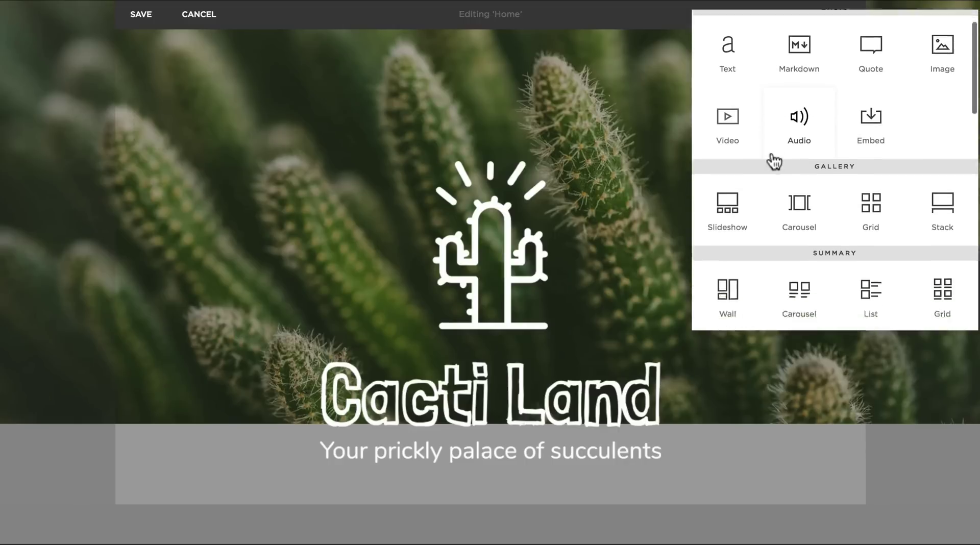
click(727, 278)
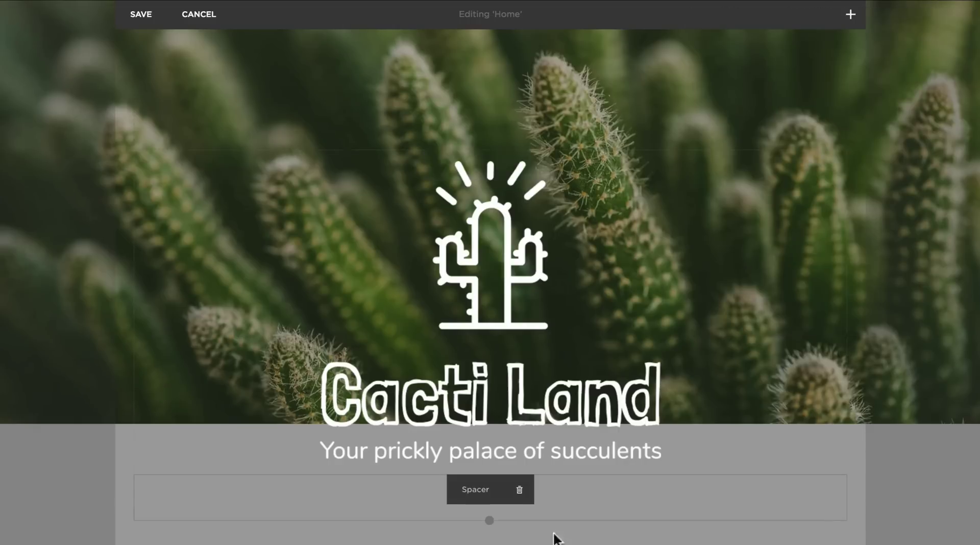
click(850, 15)
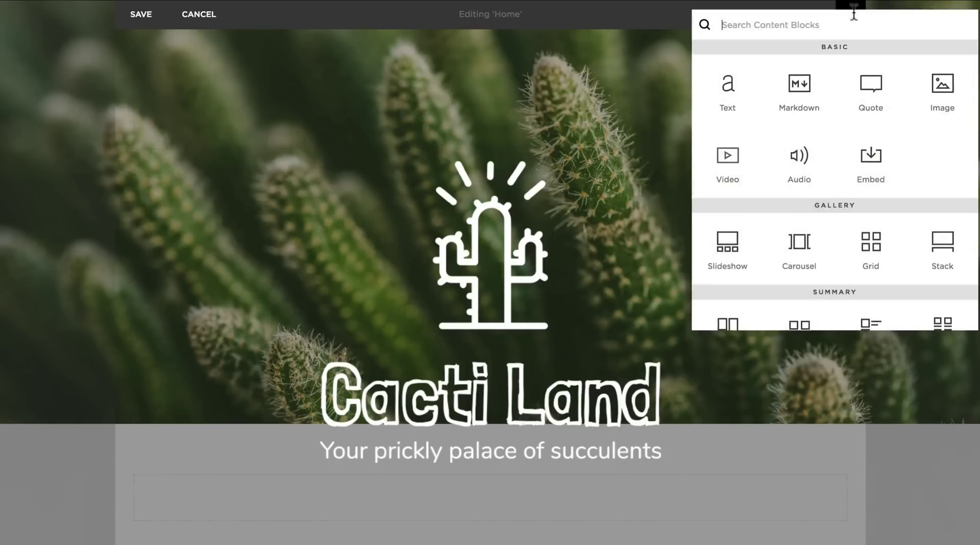
scroll(814, 204, down, 3)
click(726, 204)
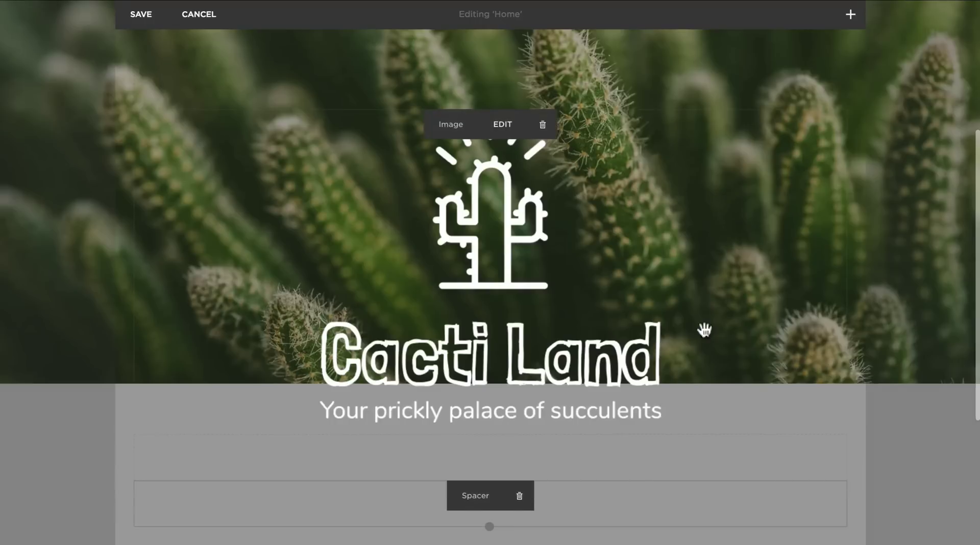
drag(411, 452, 176, 319)
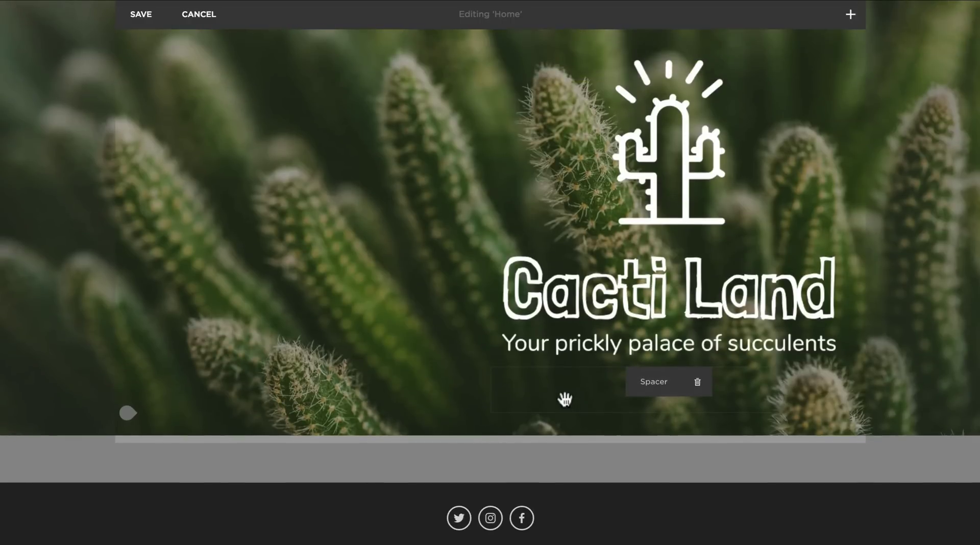
key(ctrl+z)
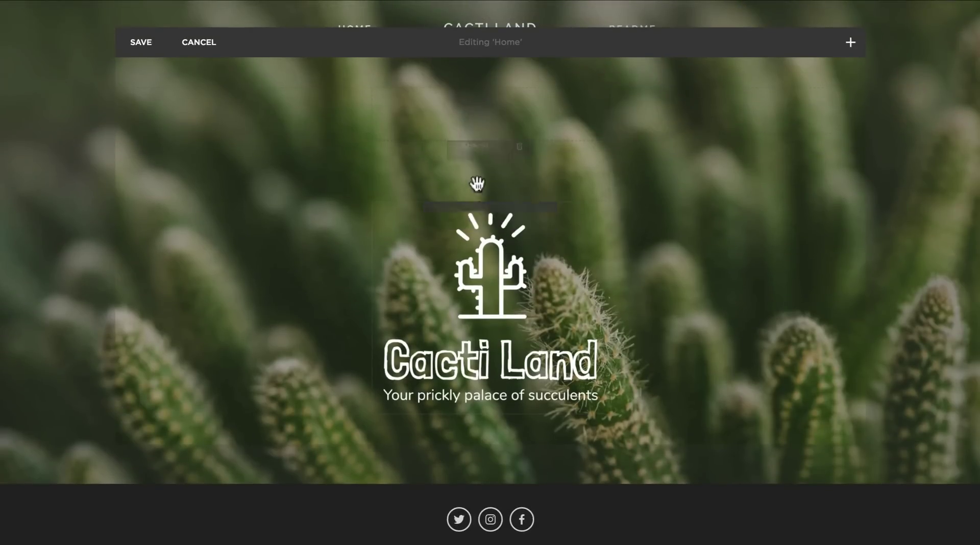
Delete the extra spacer block directly above the logo and save the Home section.
mouse_move(474, 163)
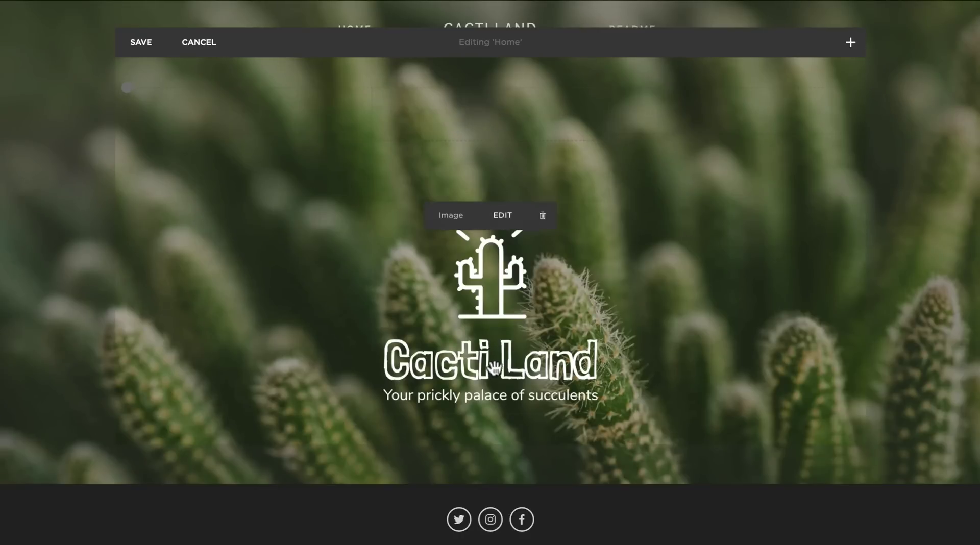
mouse_move(490, 131)
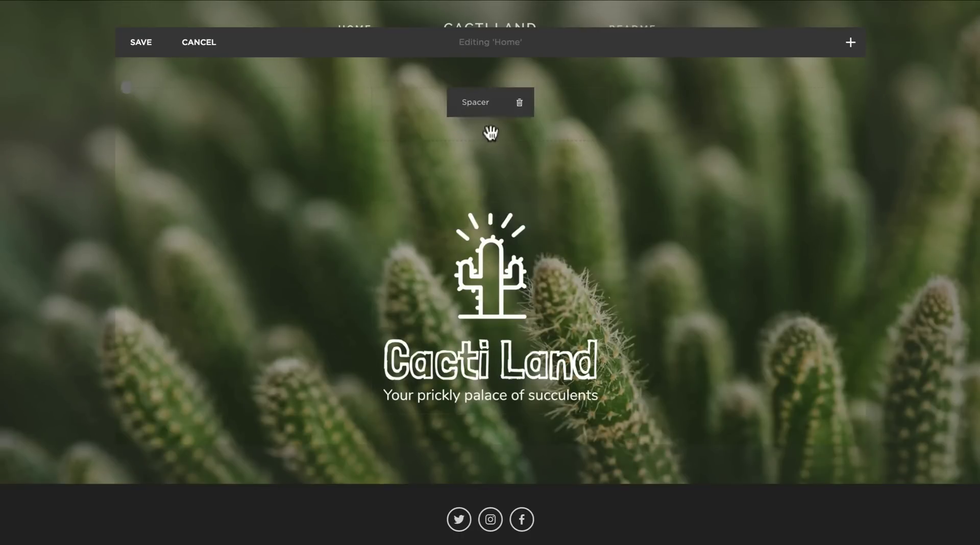
click(520, 103)
click(595, 152)
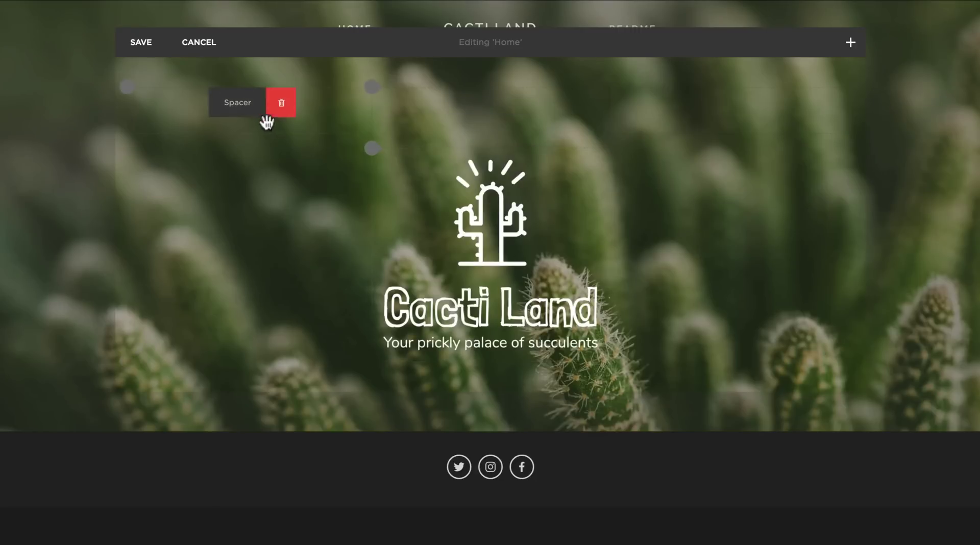
mouse_move(461, 271)
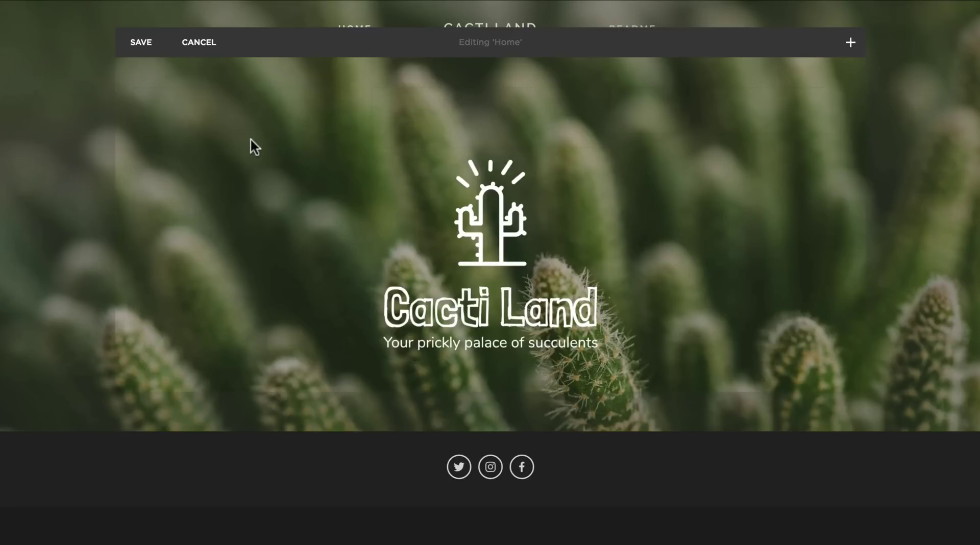
click(140, 46)
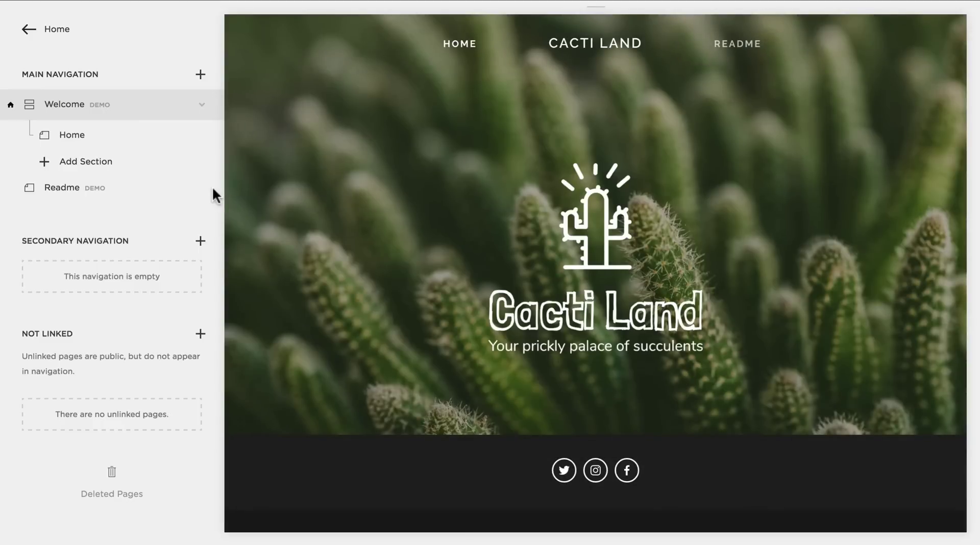
Add a new content section to the Welcome page using the About 3 layout from the About layouts.
mouse_move(384, 153)
mouse_move(771, 97)
click(46, 161)
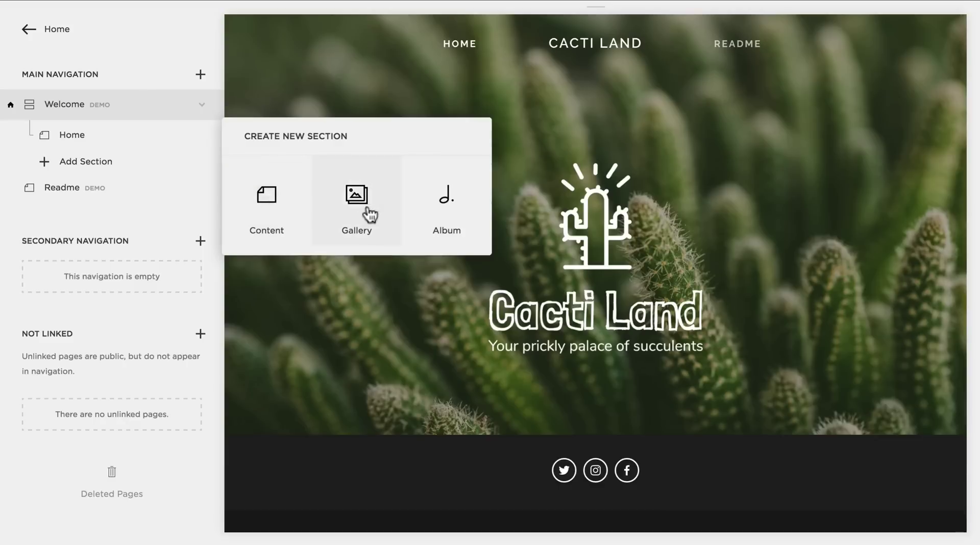
click(268, 206)
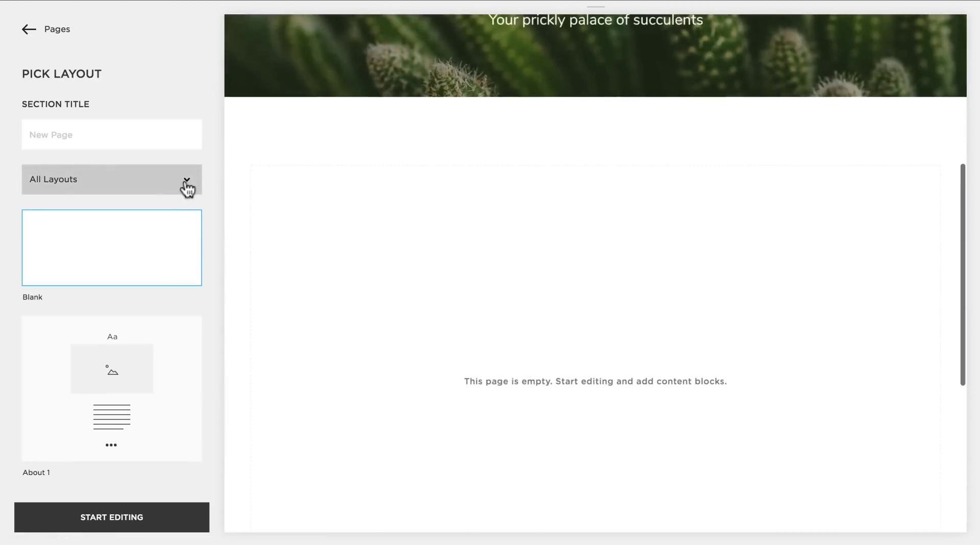
click(186, 186)
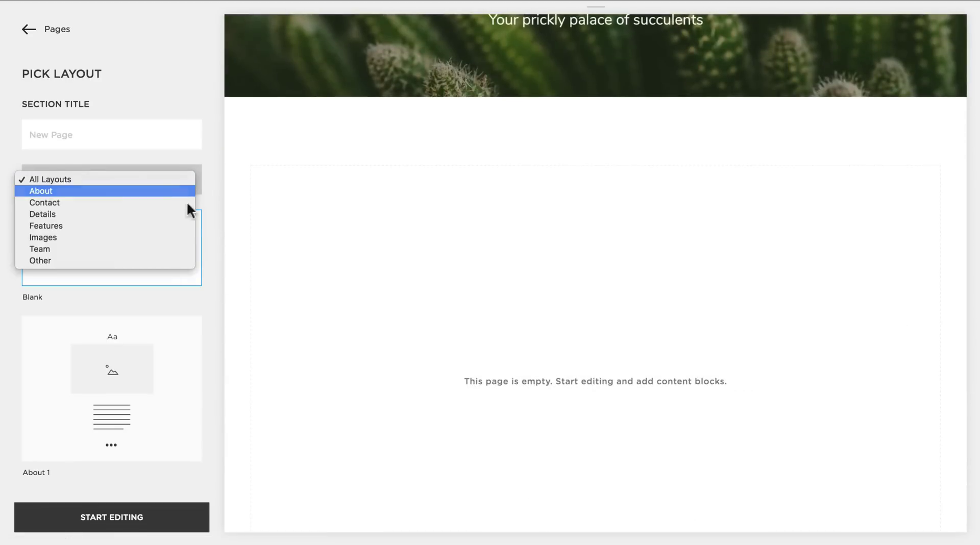
click(177, 192)
scroll(211, 219, down, 4)
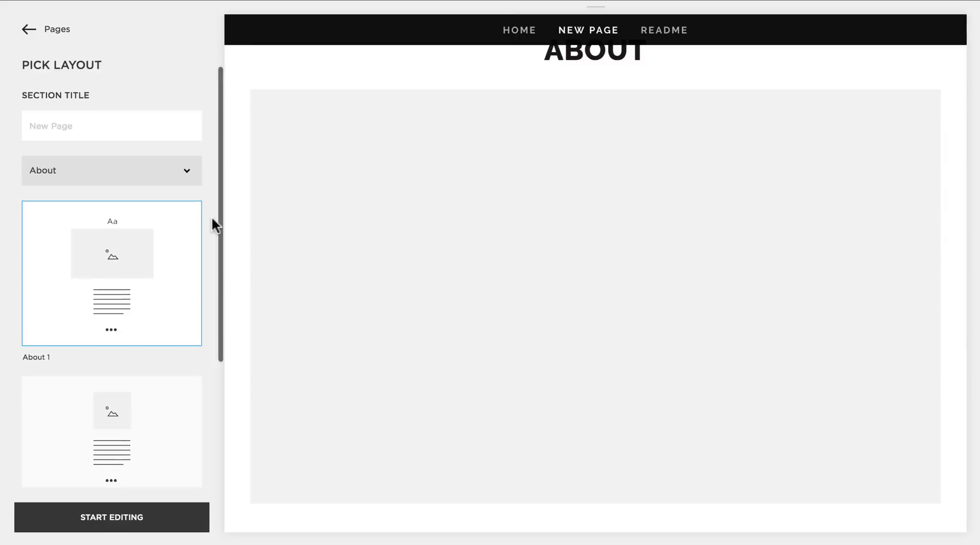
click(179, 387)
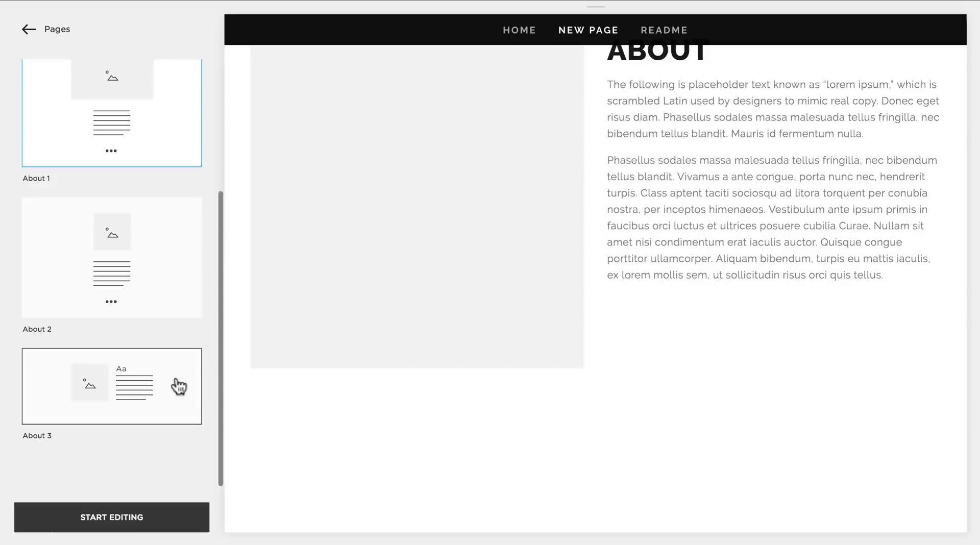
Title the new section "About" and start editing its content.
scroll(193, 320, up, 4)
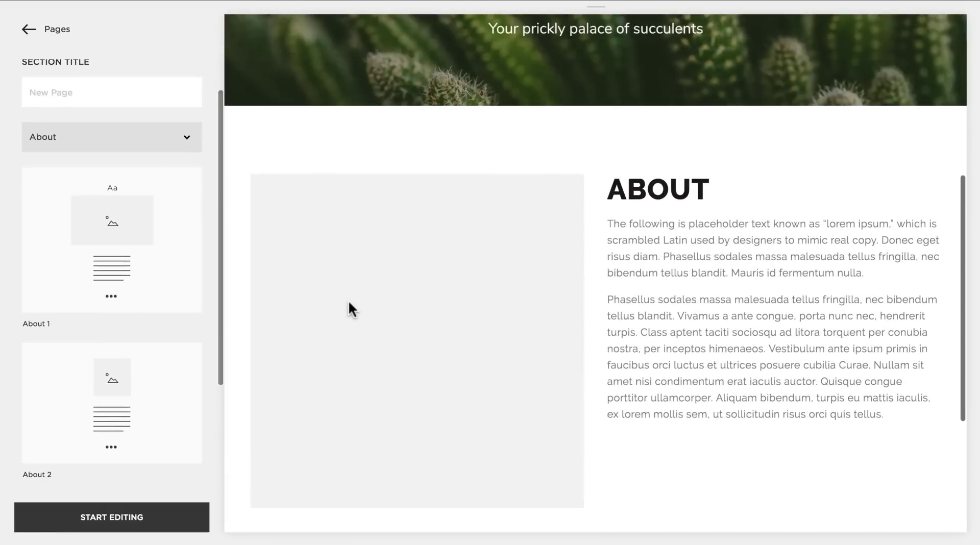
scroll(176, 301, up, 1)
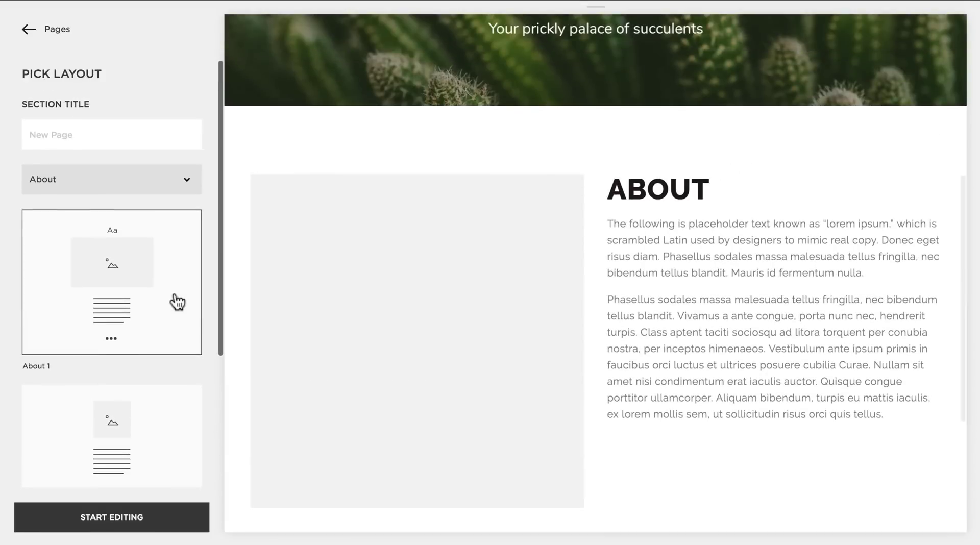
click(75, 134)
text(About)
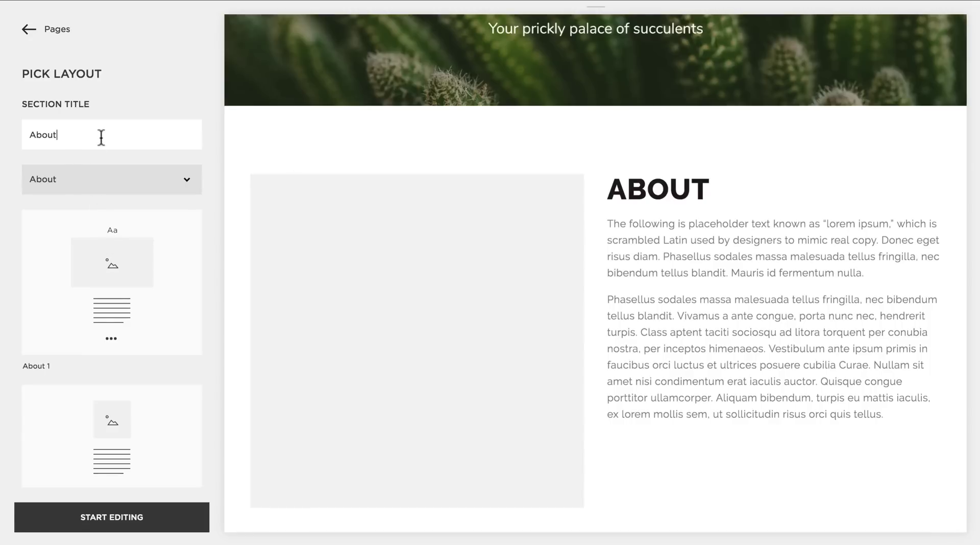
click(119, 518)
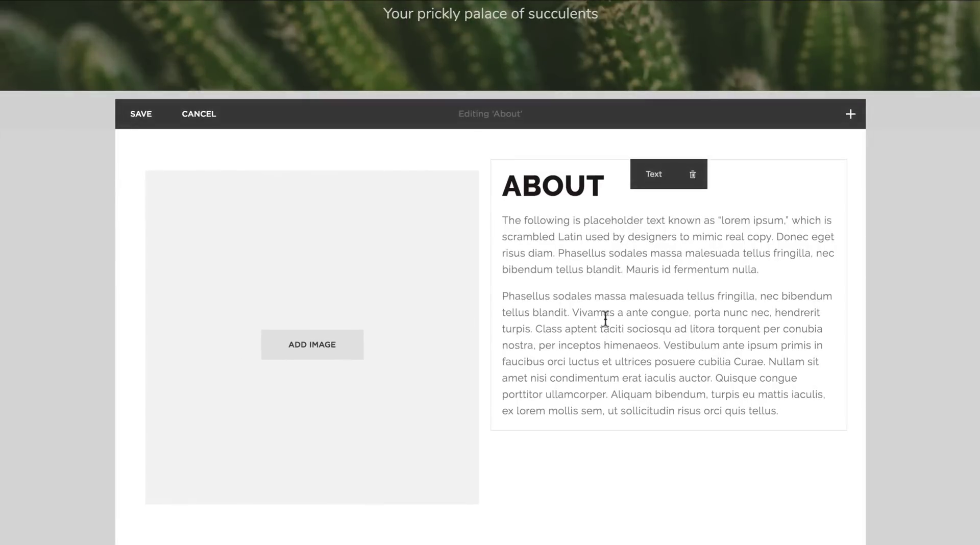
Upload about.jpg from the export folder into the About section's image placeholder.
click(313, 350)
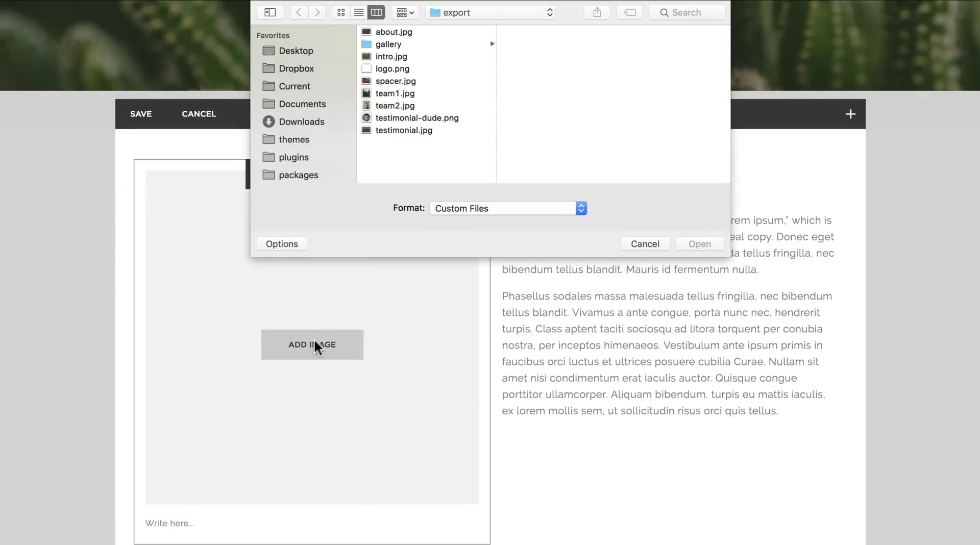
click(425, 31)
click(703, 241)
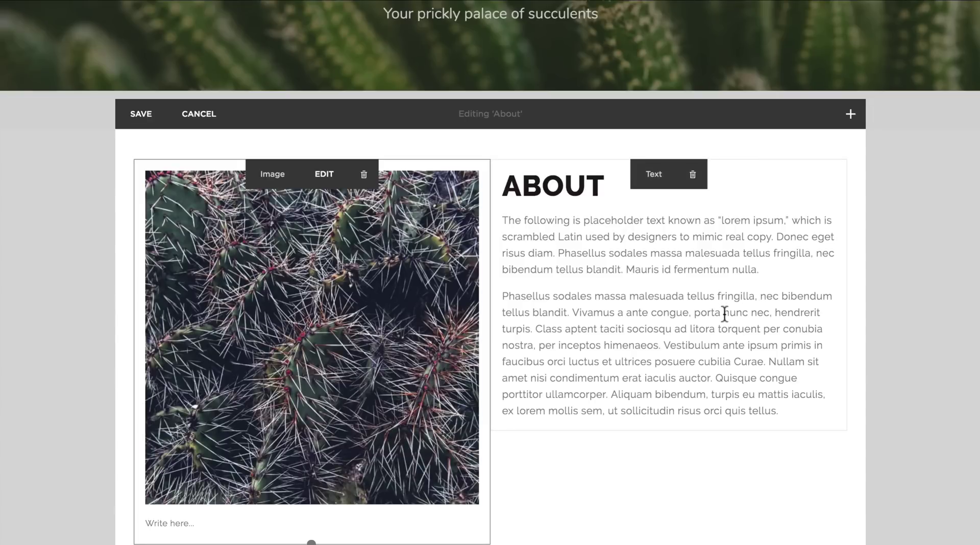
Split the second About text paragraph so that a new paragraph starts at "Vestibulum ante ipsum".
click(652, 253)
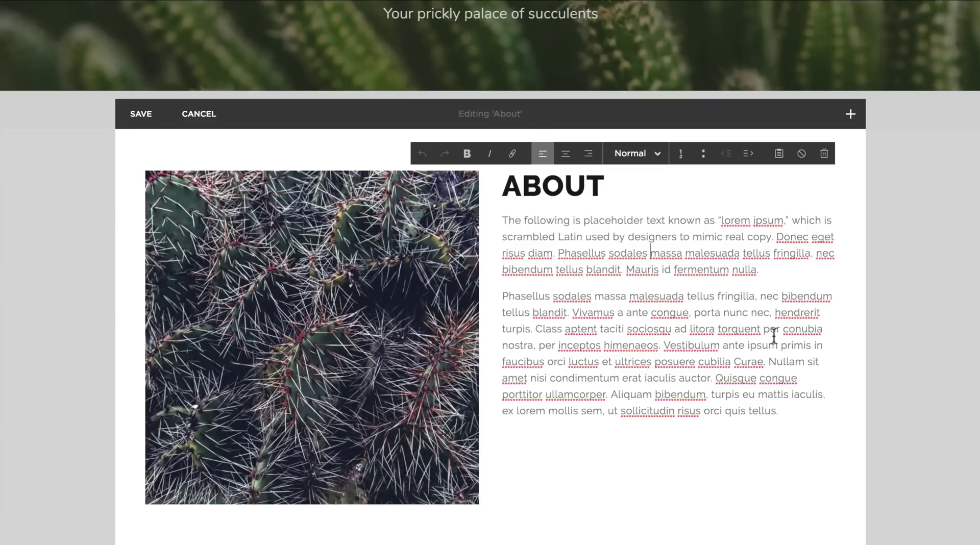
click(666, 345)
key(Return)
key(Return)
key(BackSpace)
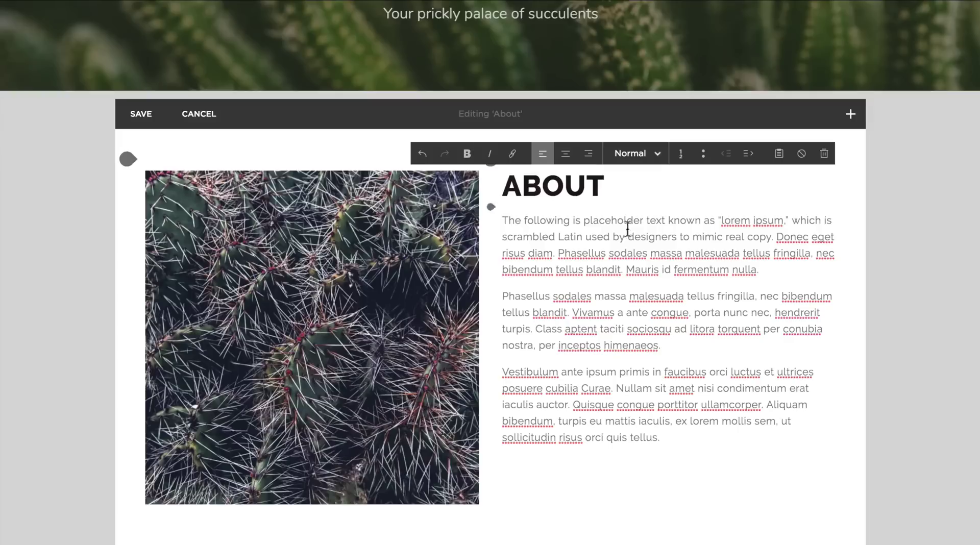
Make "per inceptos himenaeos." bold in the About text and save the section.
drag(666, 345, 539, 345)
click(466, 153)
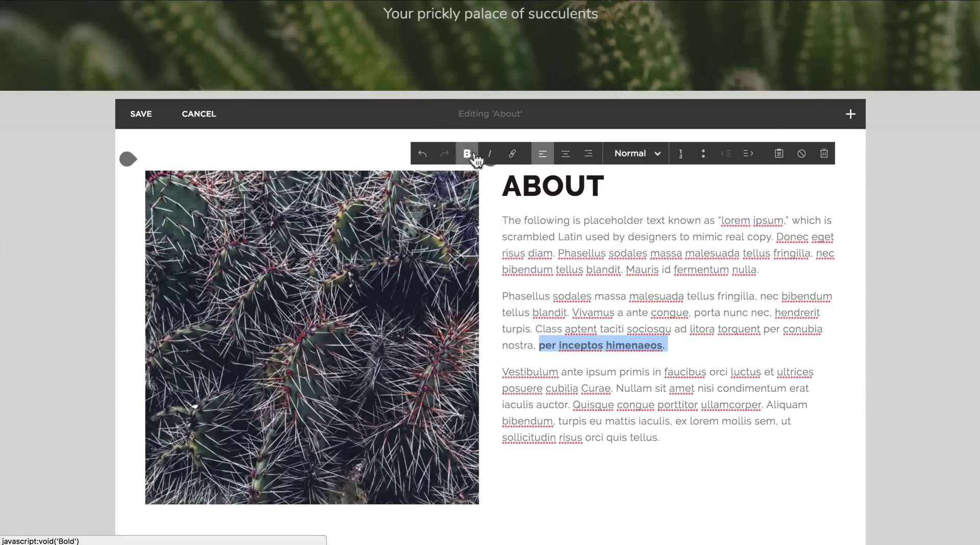
click(738, 309)
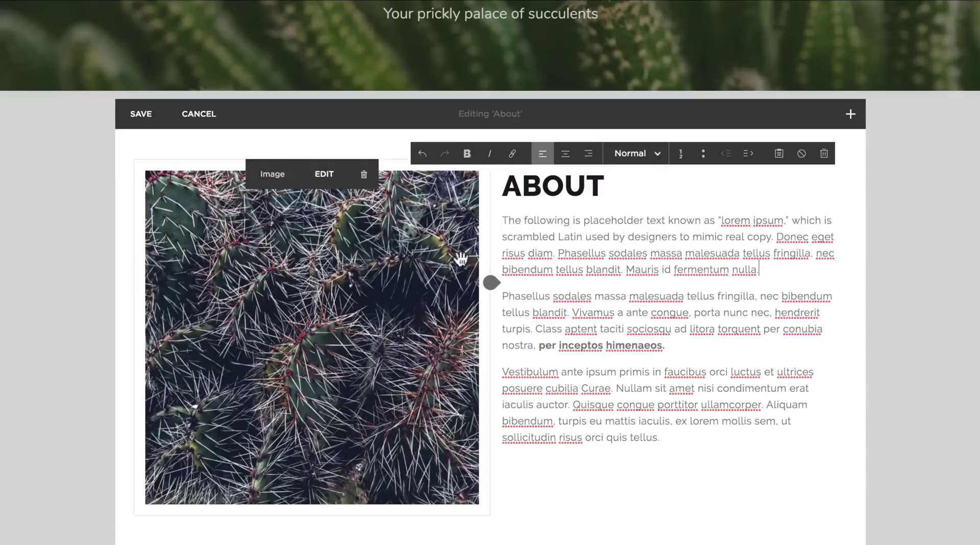
click(141, 115)
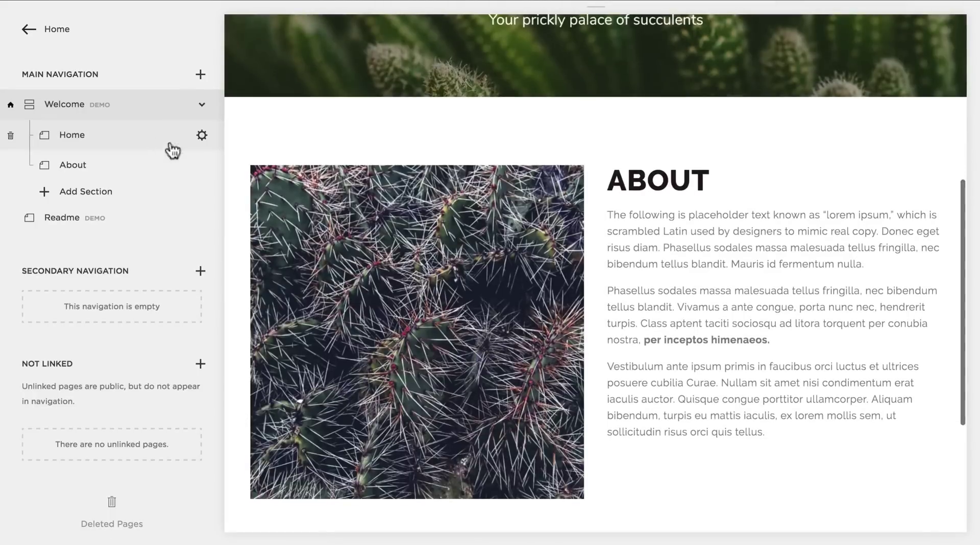
mouse_move(303, 177)
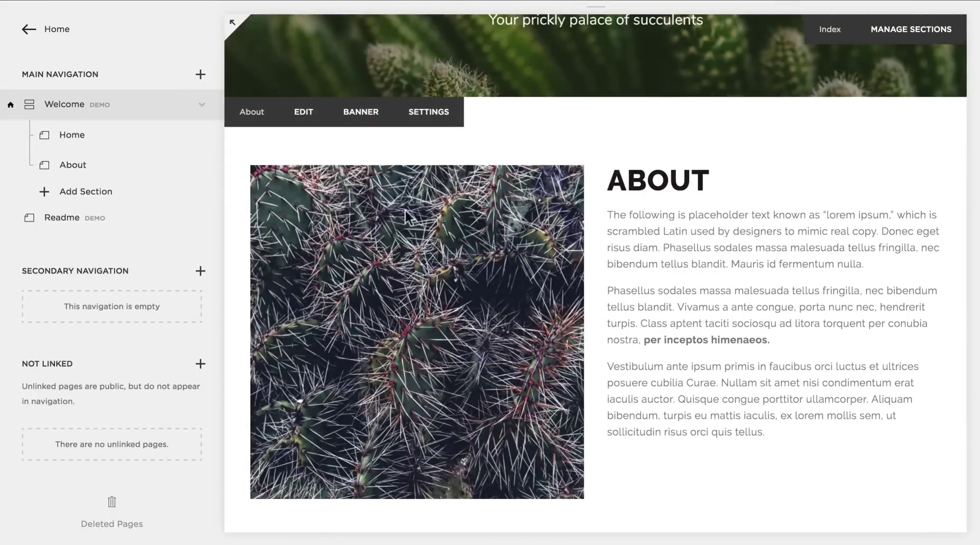
scroll(400, 207, up, 10)
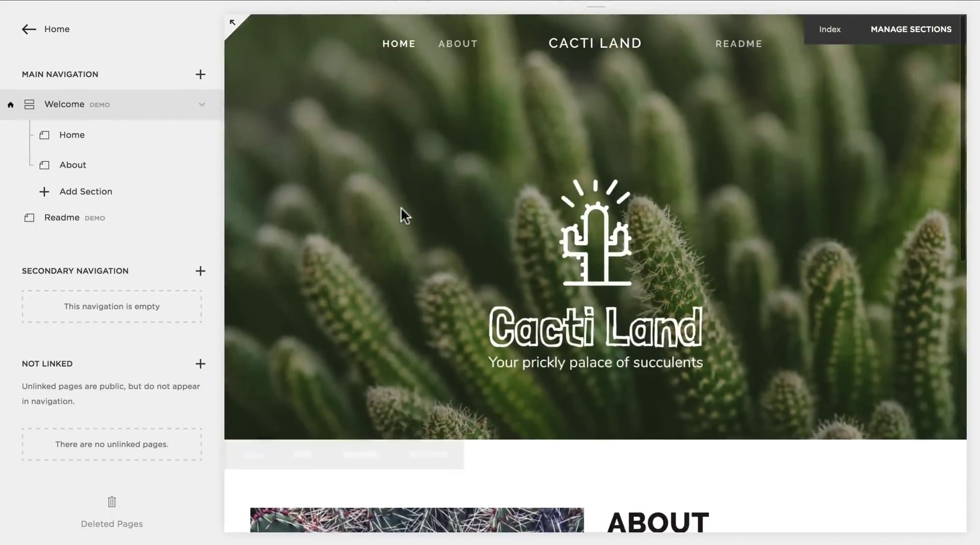
Jump to the About section in the preview and delete the Readme demo page from the main navigation.
click(473, 53)
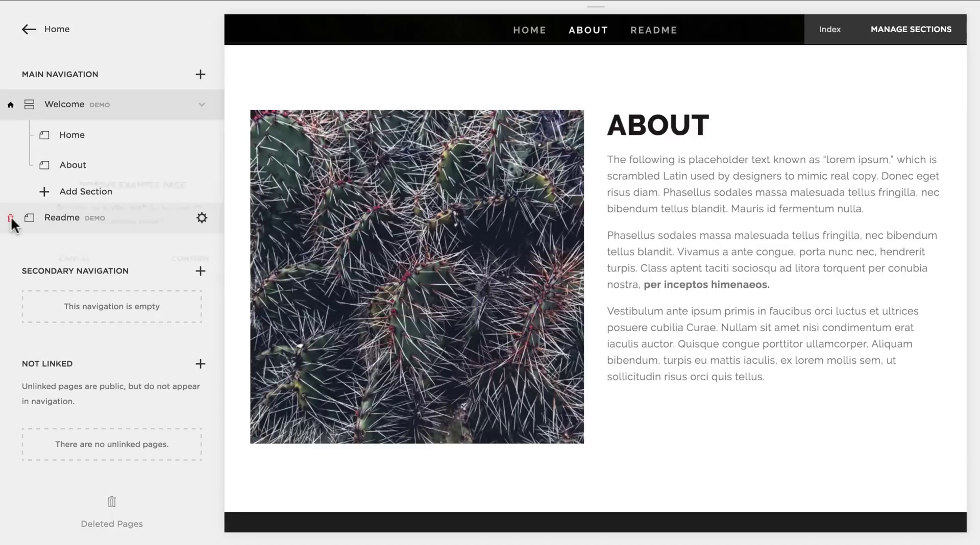
click(11, 219)
click(199, 261)
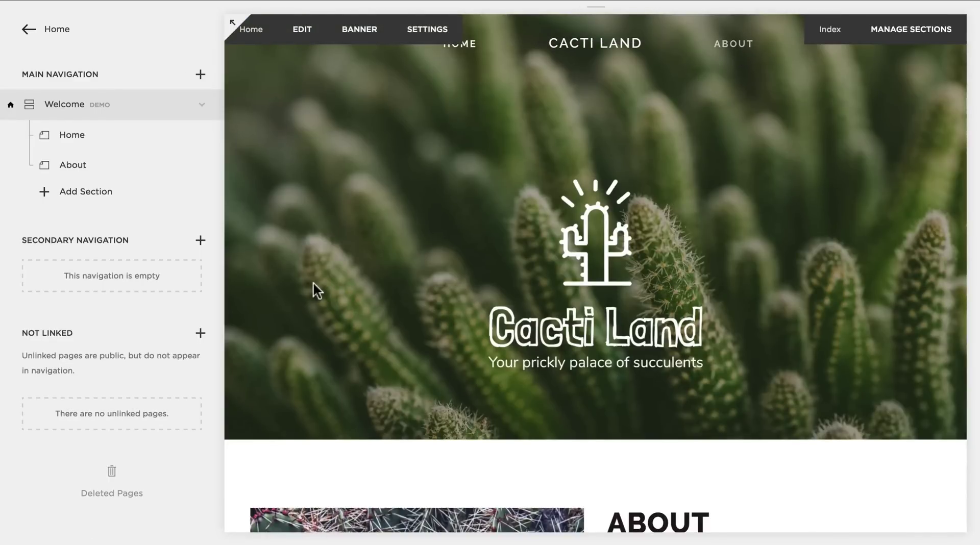
Add a content section titled "Gallery" to the Welcome index with the Images 3 layout and start editing it.
scroll(313, 282, down, 7)
scroll(314, 282, up, 7)
click(67, 199)
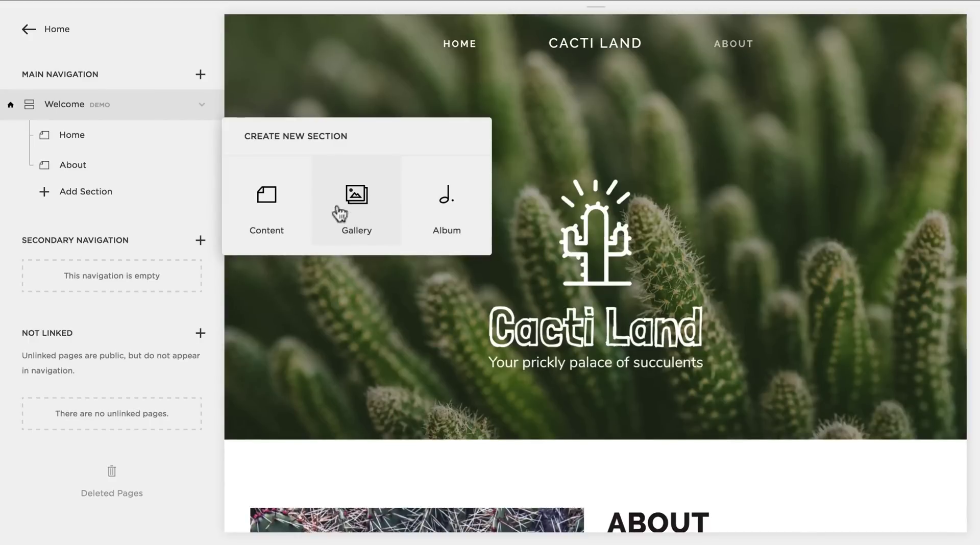
click(266, 204)
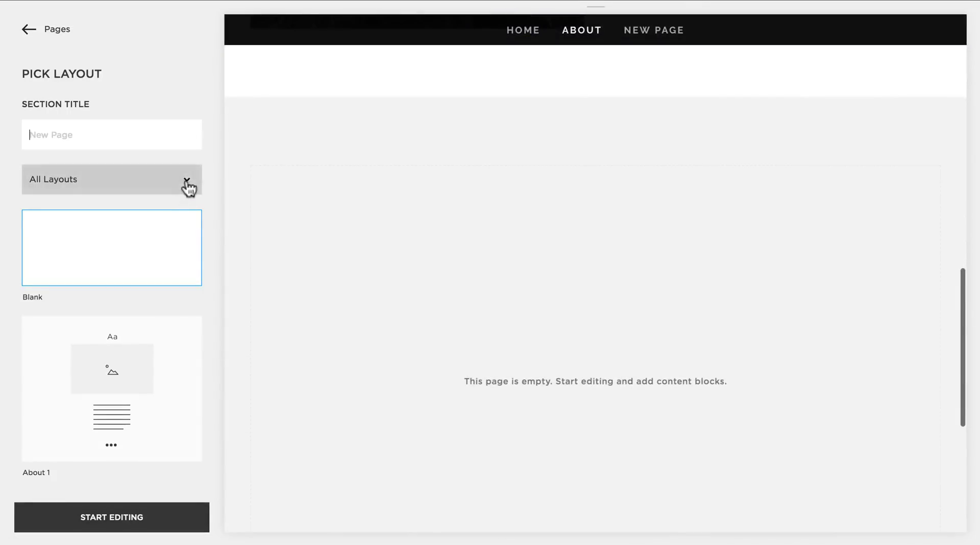
click(187, 188)
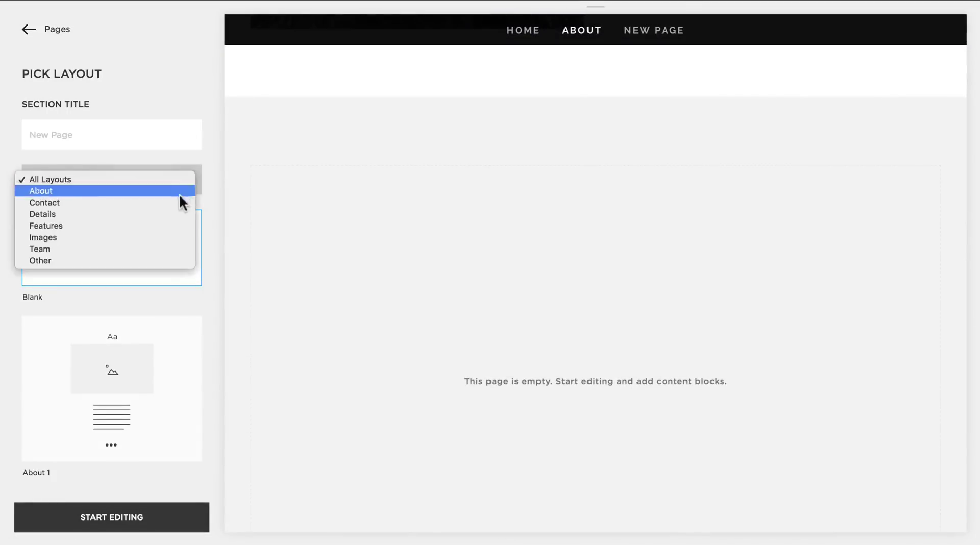
click(178, 237)
scroll(197, 257, down, 3)
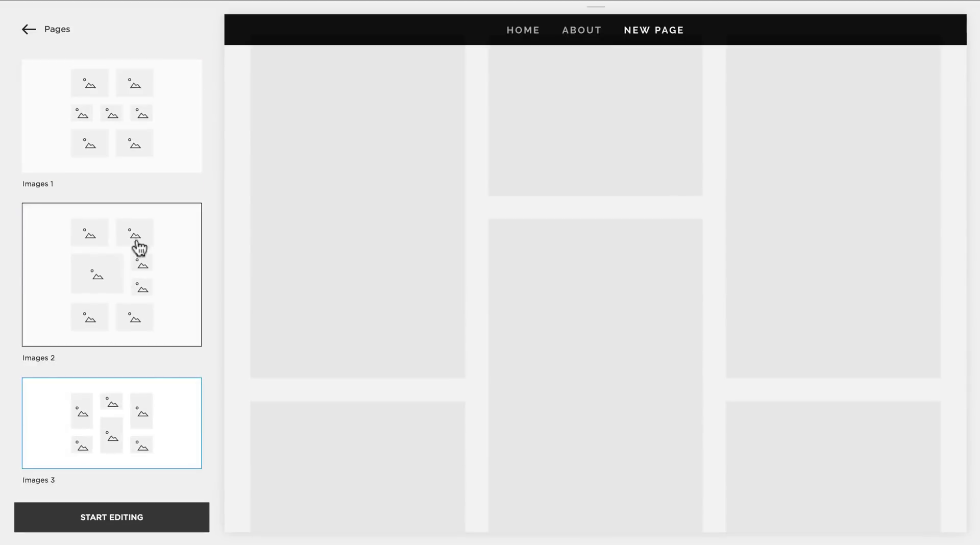
scroll(118, 243, up, 3)
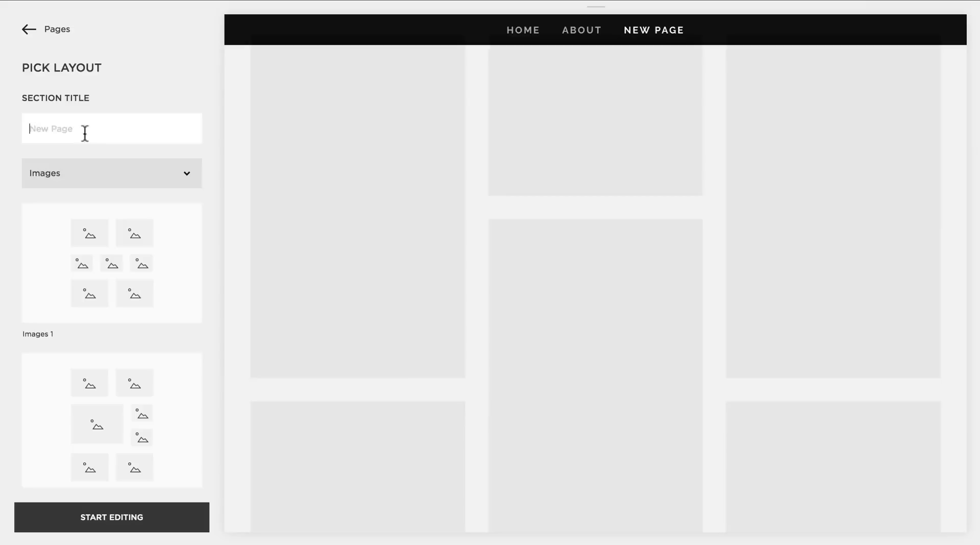
click(121, 514)
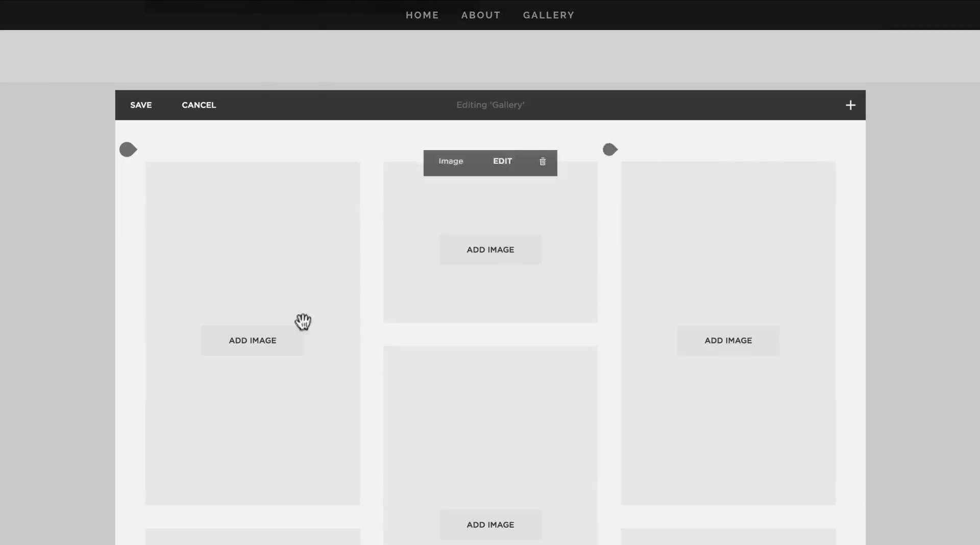
Upload the image file ending in 78044.jpg from the gallery folder into the Gallery section's first, tall image placeholder.
scroll(282, 352, up, 1)
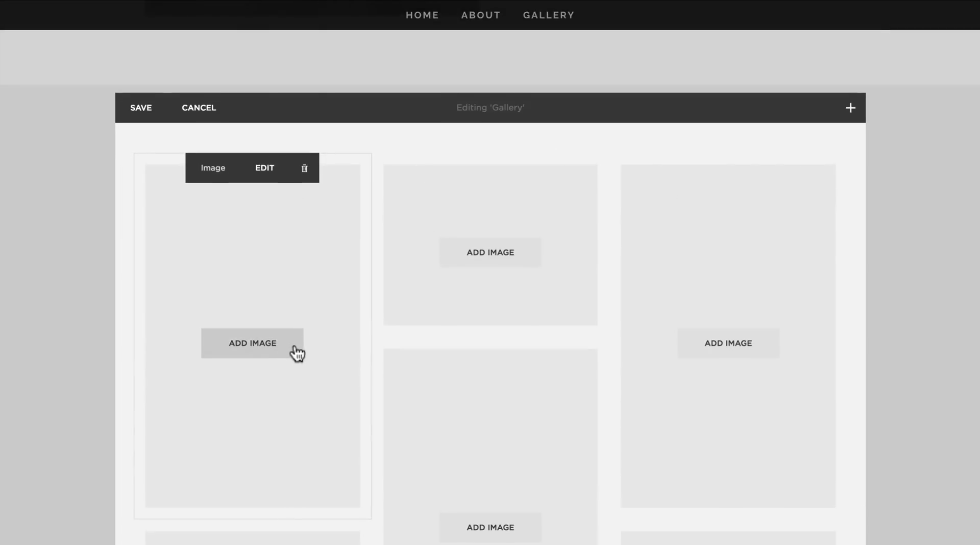
click(260, 345)
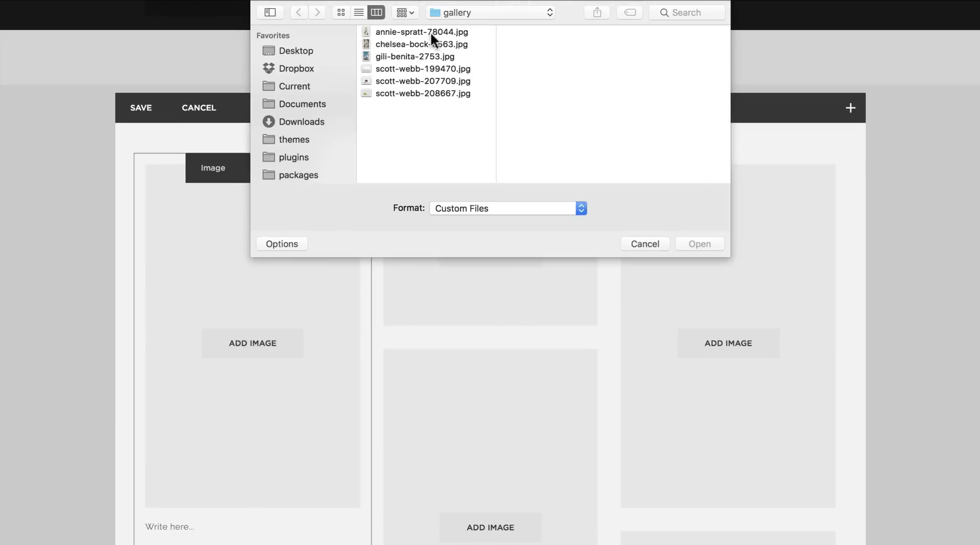
click(426, 32)
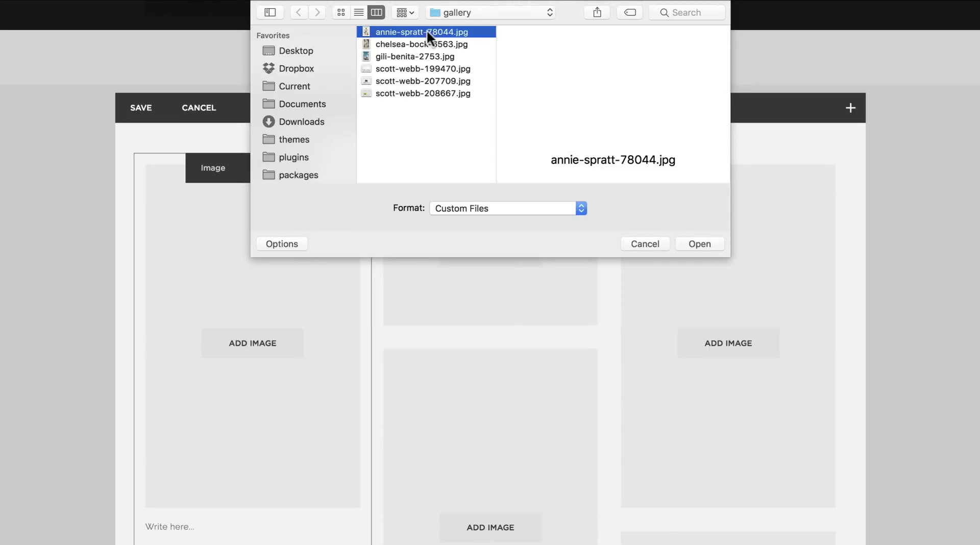
click(699, 243)
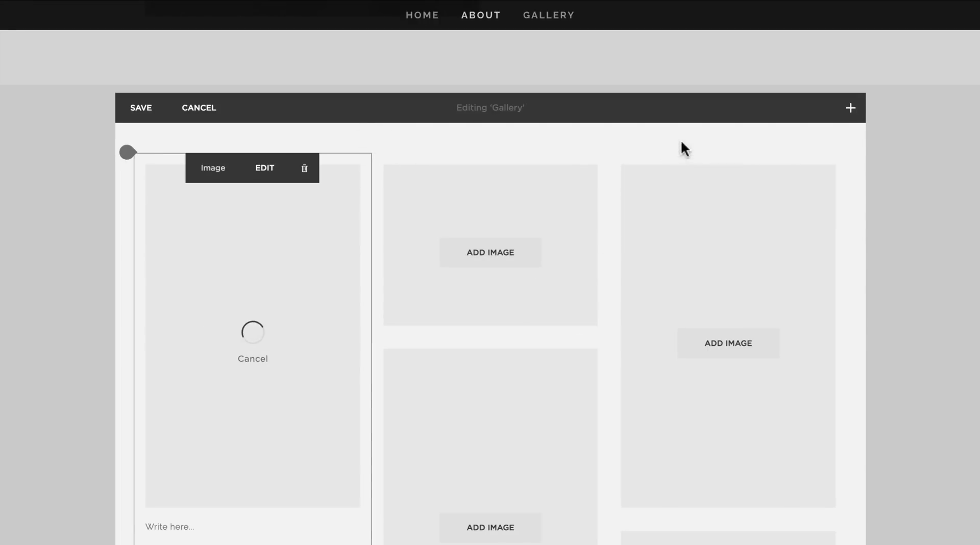
Bring in the file ending in 199470.jpg from the Finder gallery folder to fill the upper placeholder of the middle column.
key(super+Tab)
drag(570, 102, 620, 327)
click(689, 258)
drag(678, 380, 487, 251)
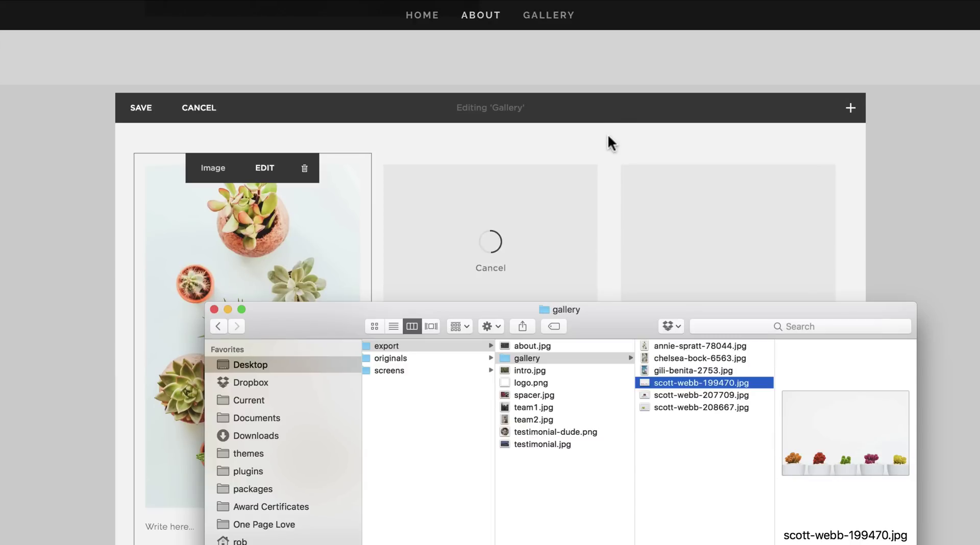
Fill the remaining Gallery placeholders with the other images from the gallery folder and save the section.
key(super+Tab)
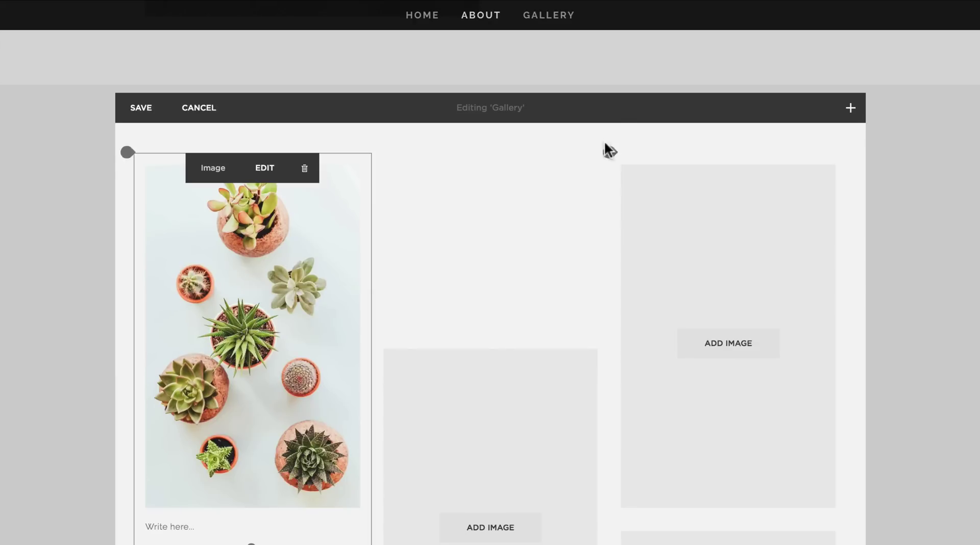
scroll(615, 177, down, 5)
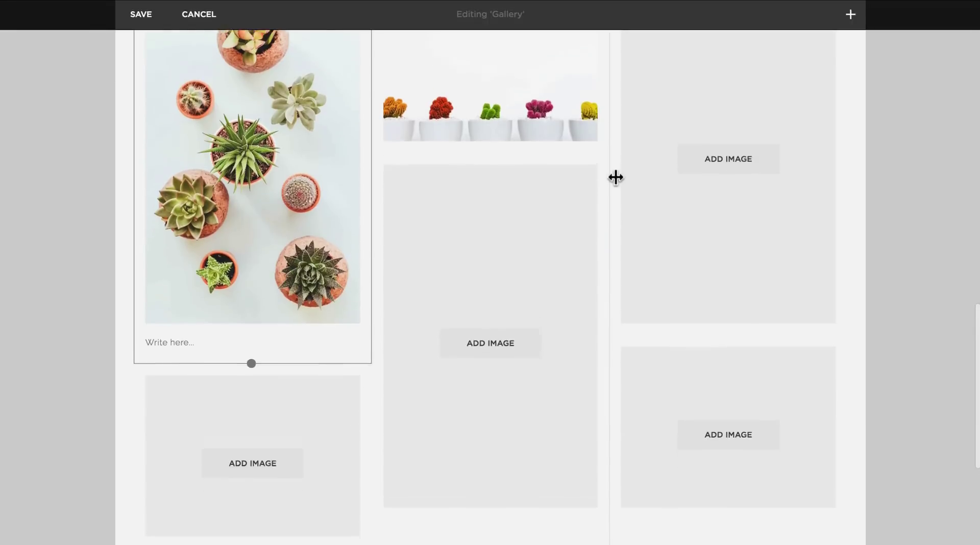
scroll(614, 177, up, 1)
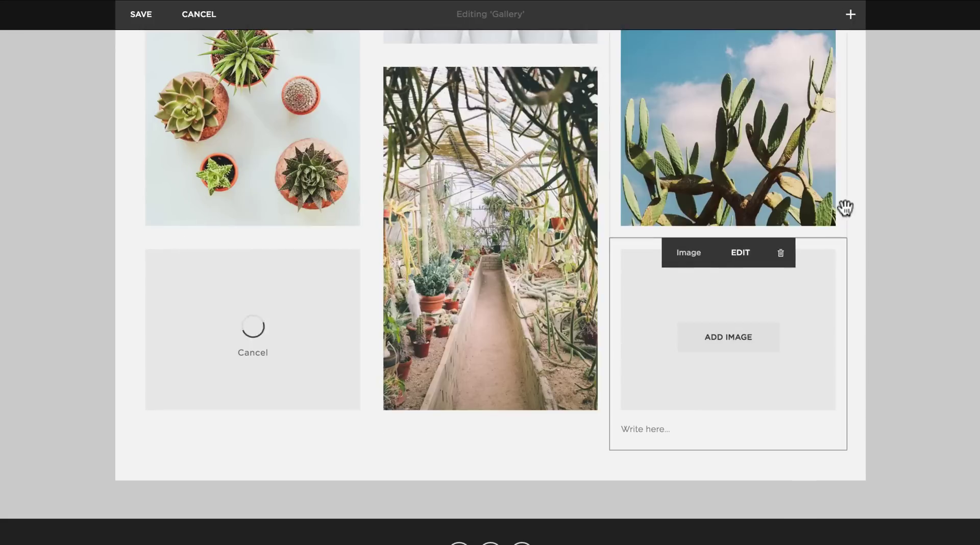
scroll(859, 228, up, 5)
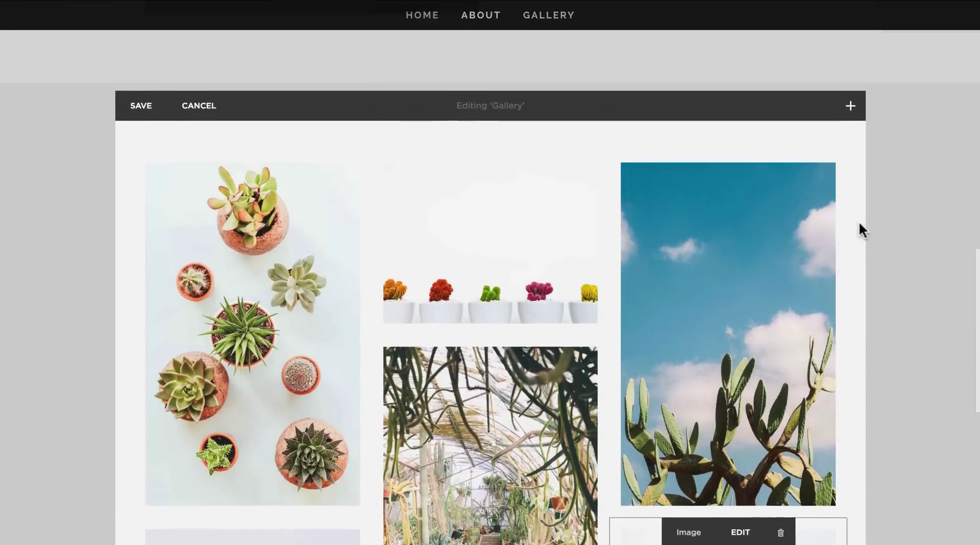
click(143, 173)
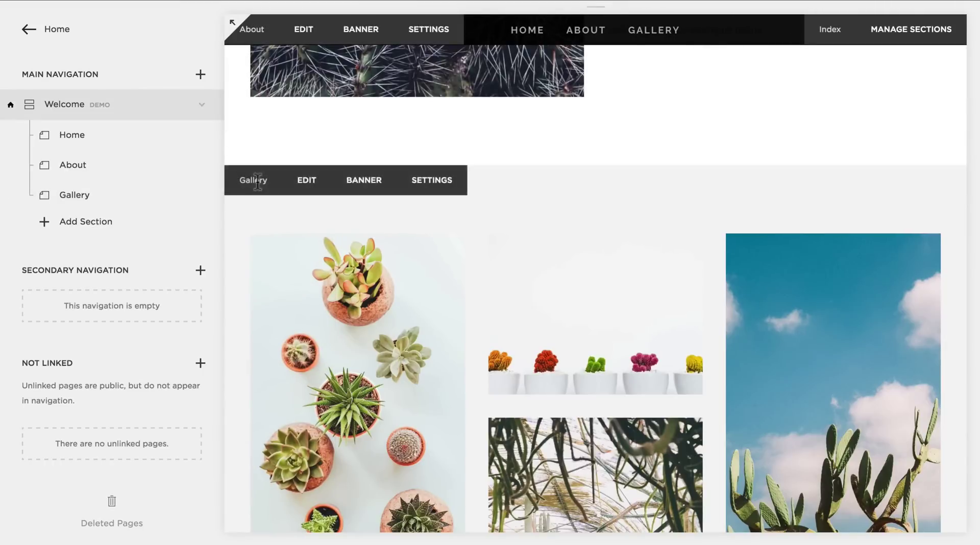
Review the page from the banner through the Gallery section and test the About and Gallery navigation links.
scroll(260, 184, up, 4)
scroll(256, 179, up, 5)
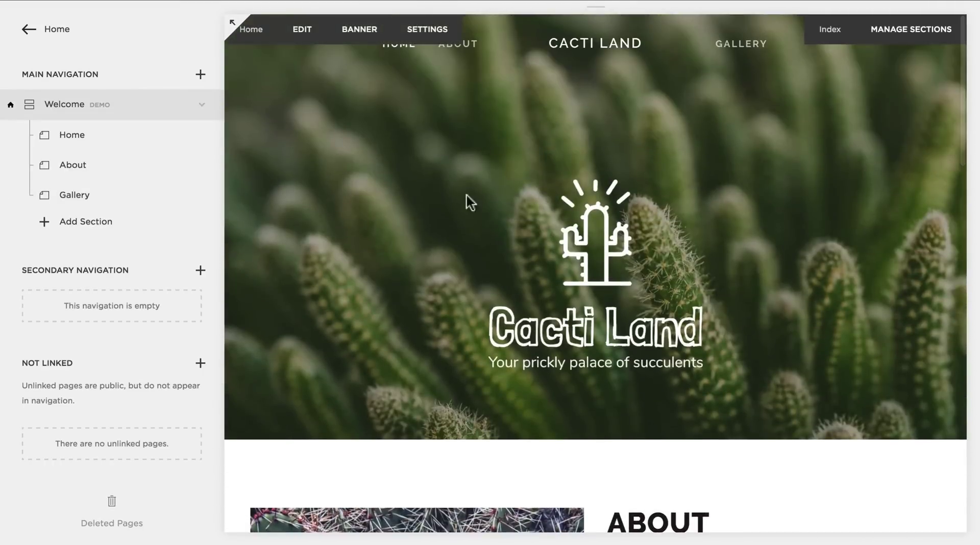
scroll(414, 158, down, 5)
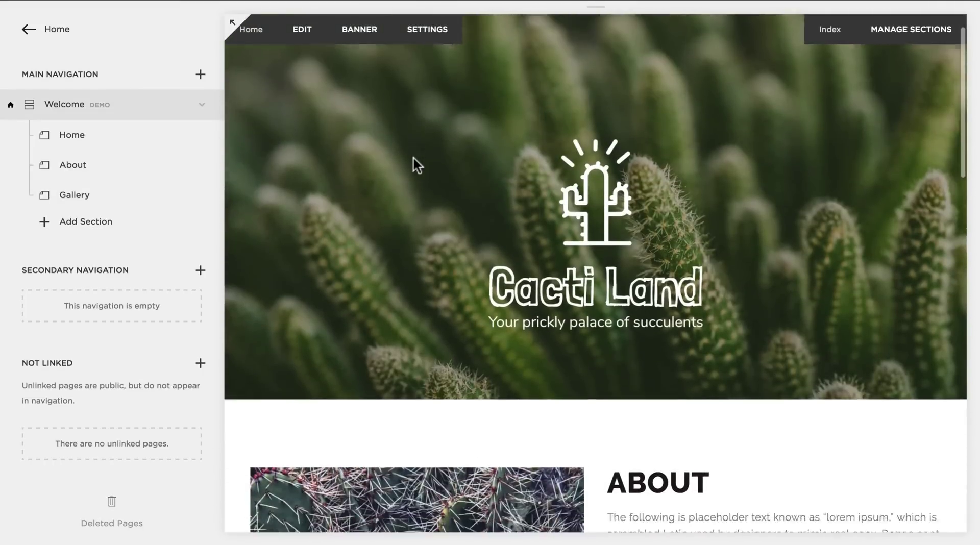
scroll(413, 156, down, 3)
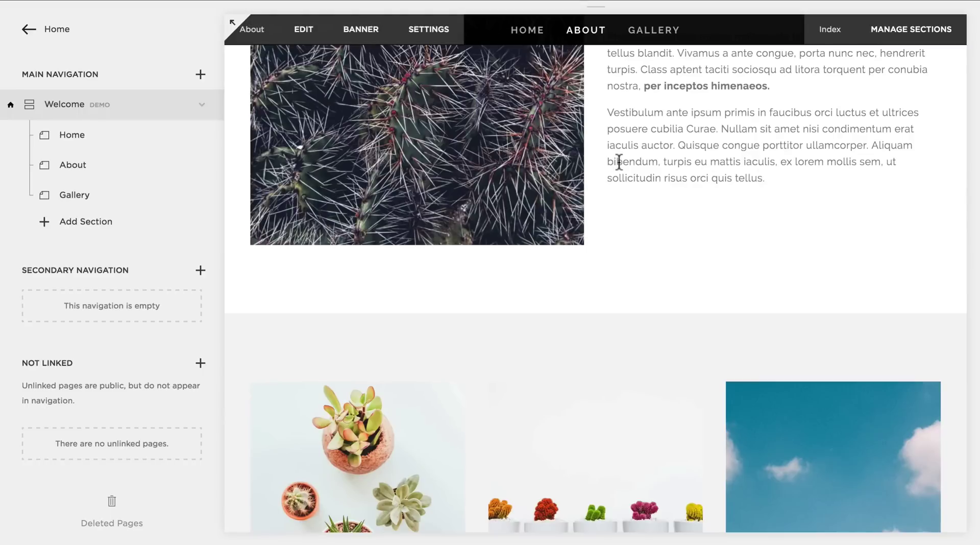
scroll(619, 162, down, 4)
click(594, 40)
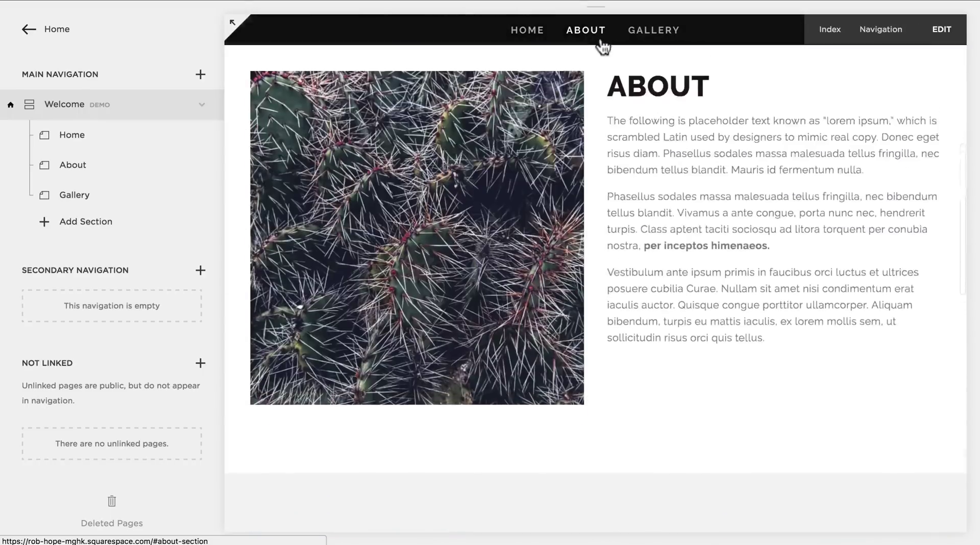
click(644, 36)
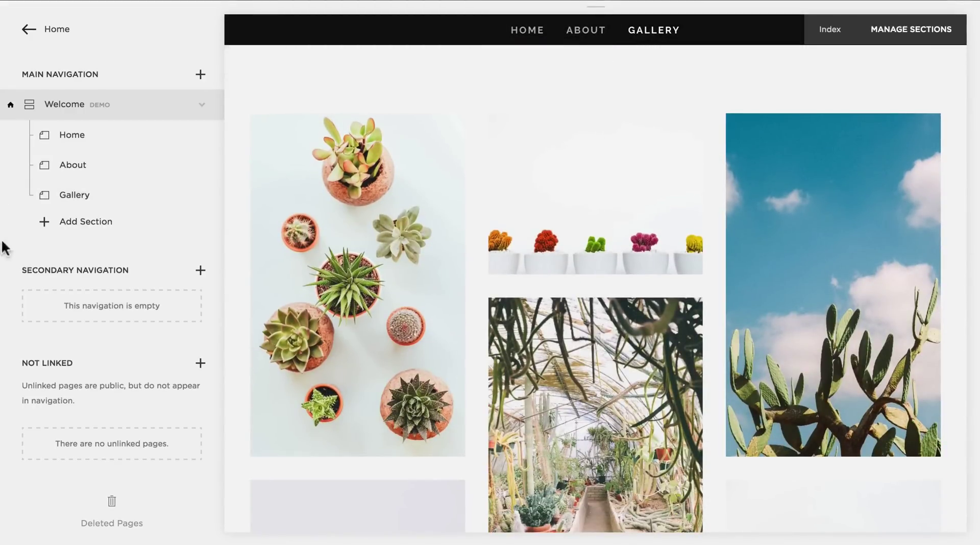
Add a content section titled "Team" to the Welcome index with the Team 1 layout and start editing it.
click(46, 225)
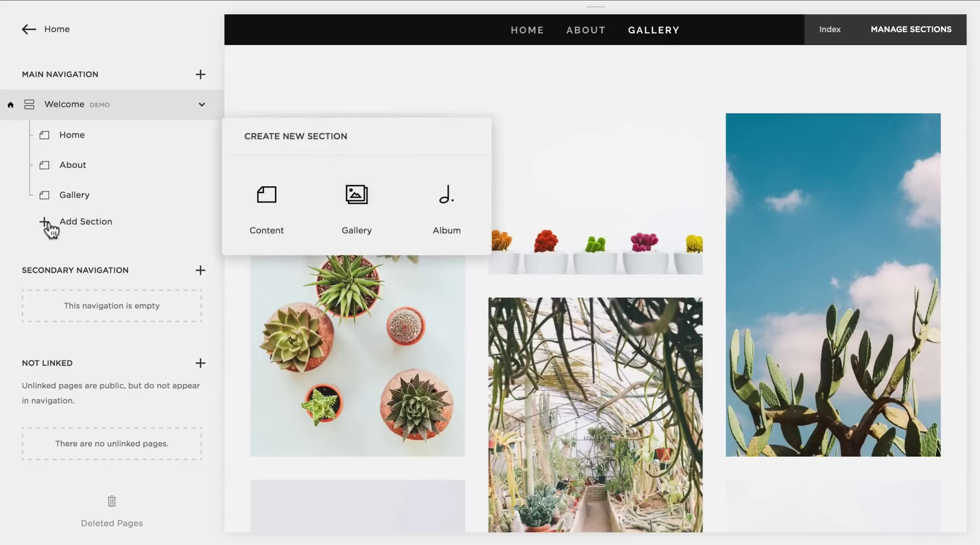
click(267, 202)
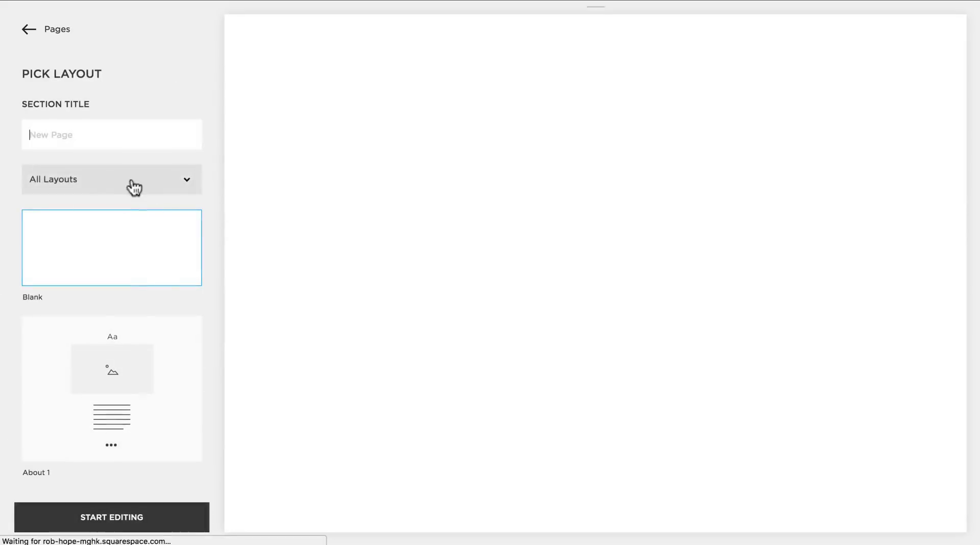
click(131, 185)
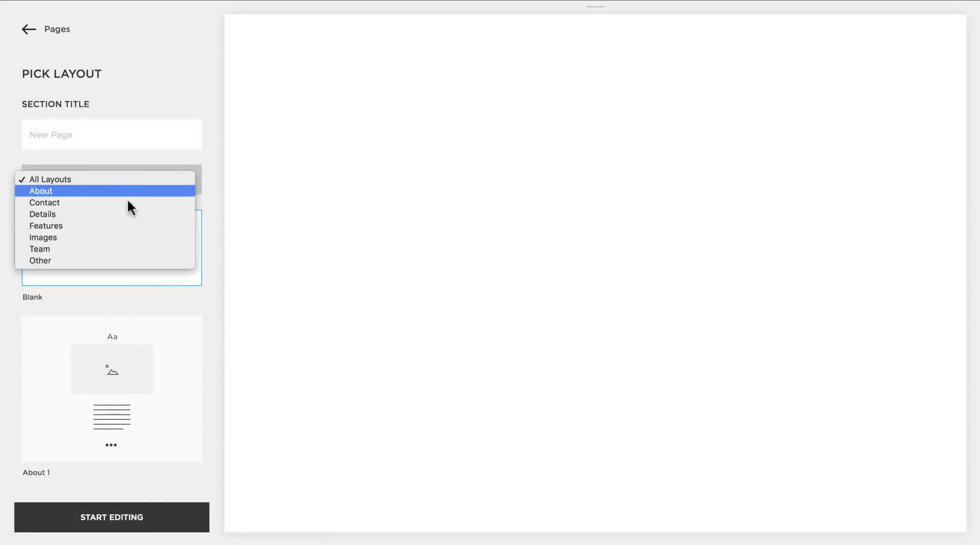
click(198, 235)
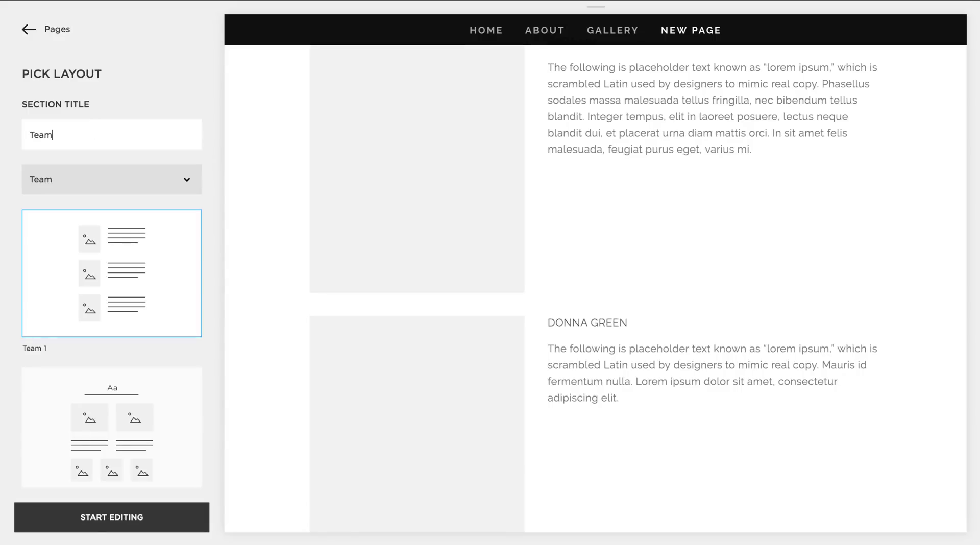
click(102, 512)
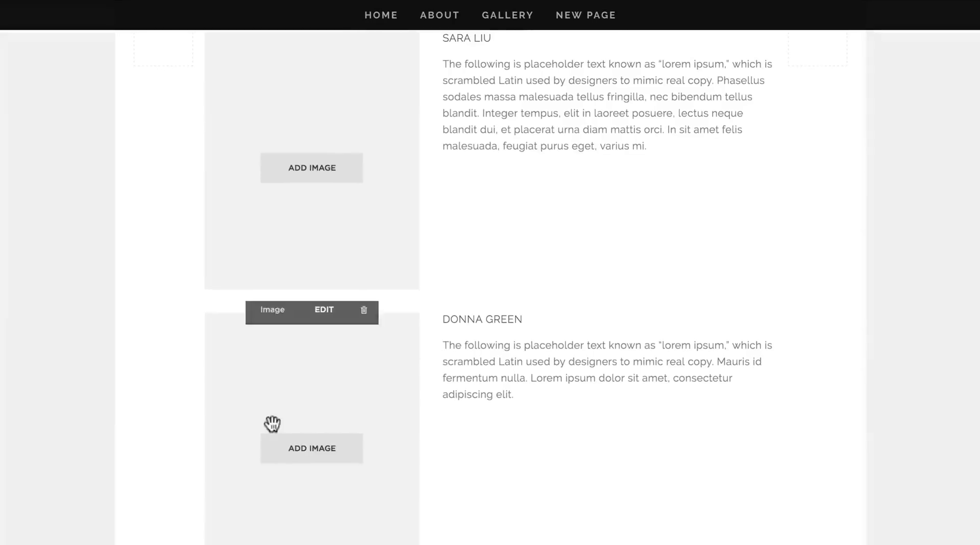
Remove the third team member's text block and image block from the end of the Team section.
scroll(572, 274, down, 5)
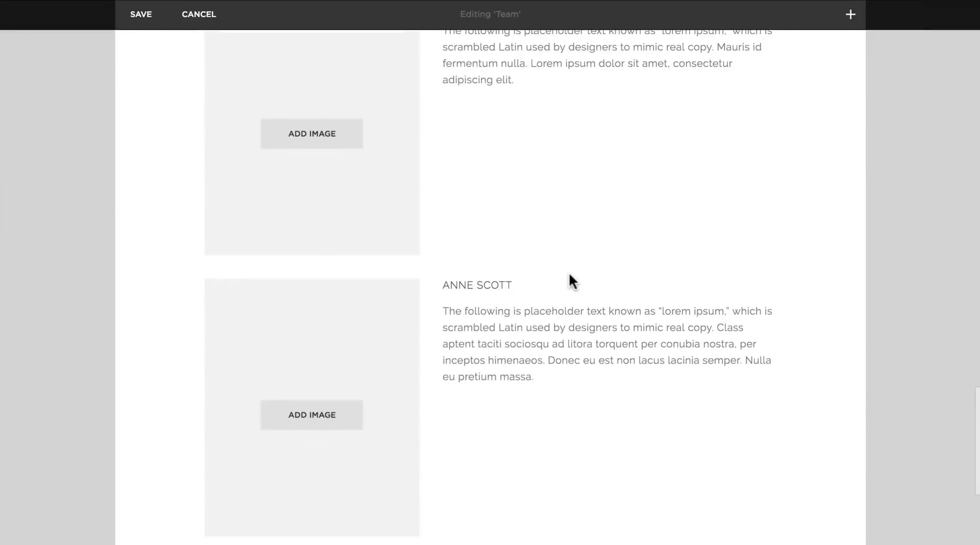
scroll(568, 271, up, 8)
scroll(568, 271, down, 7)
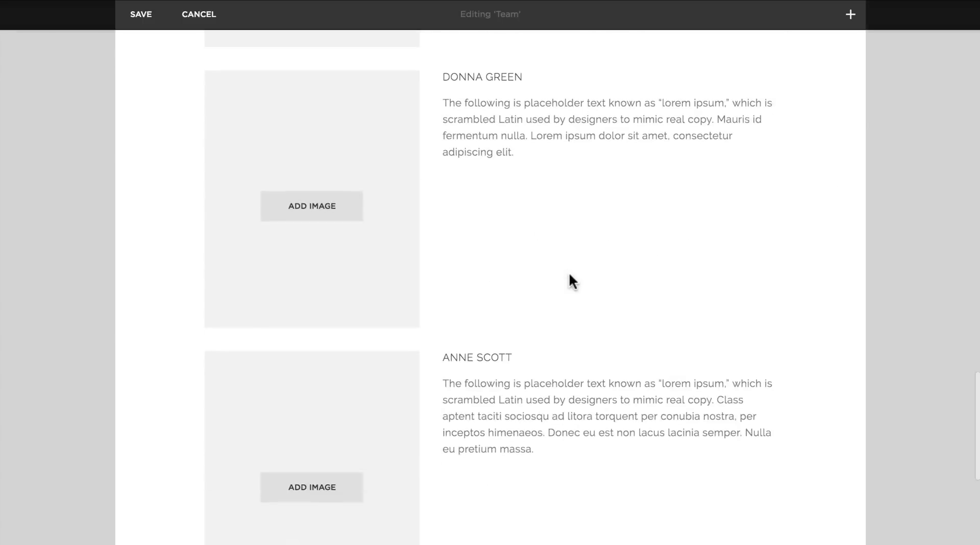
scroll(566, 272, down, 3)
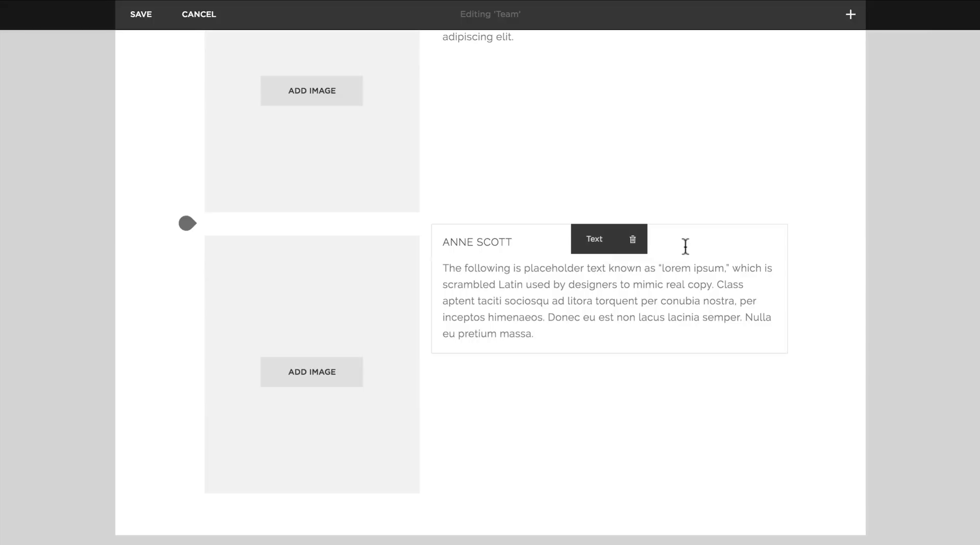
click(633, 240)
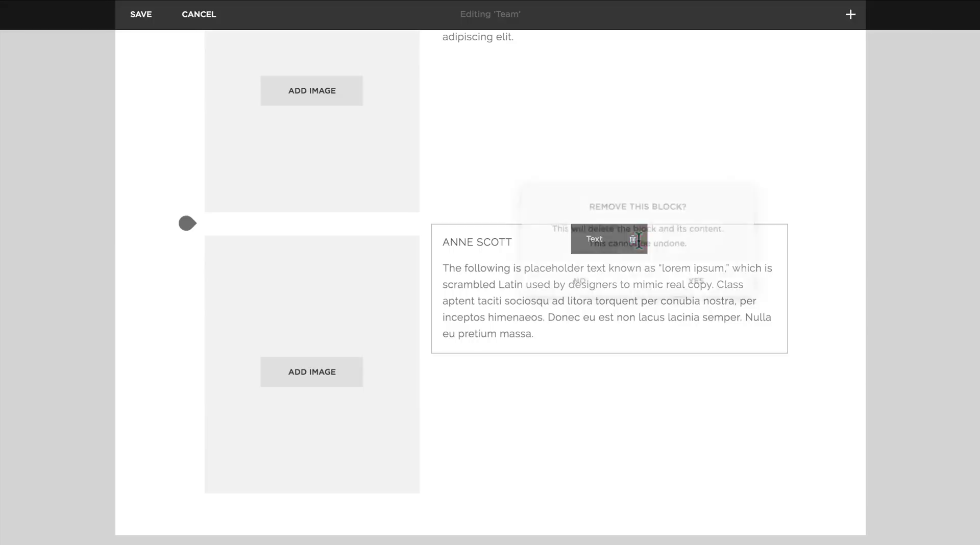
click(709, 287)
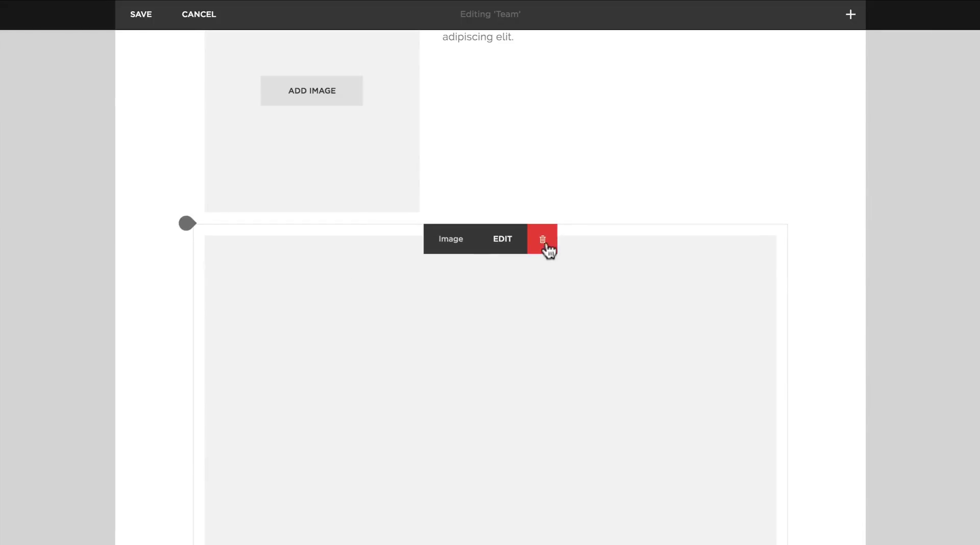
click(546, 249)
click(619, 289)
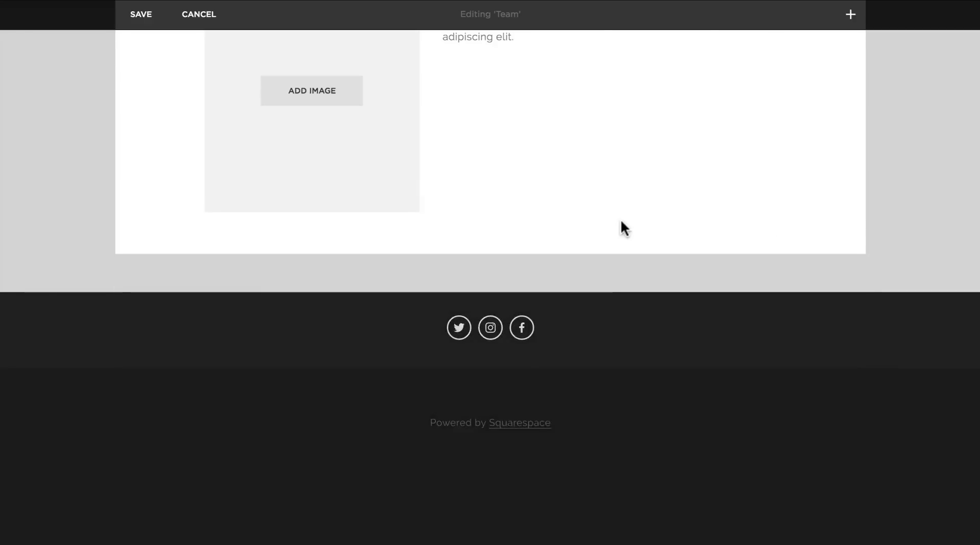
scroll(621, 227, up, 10)
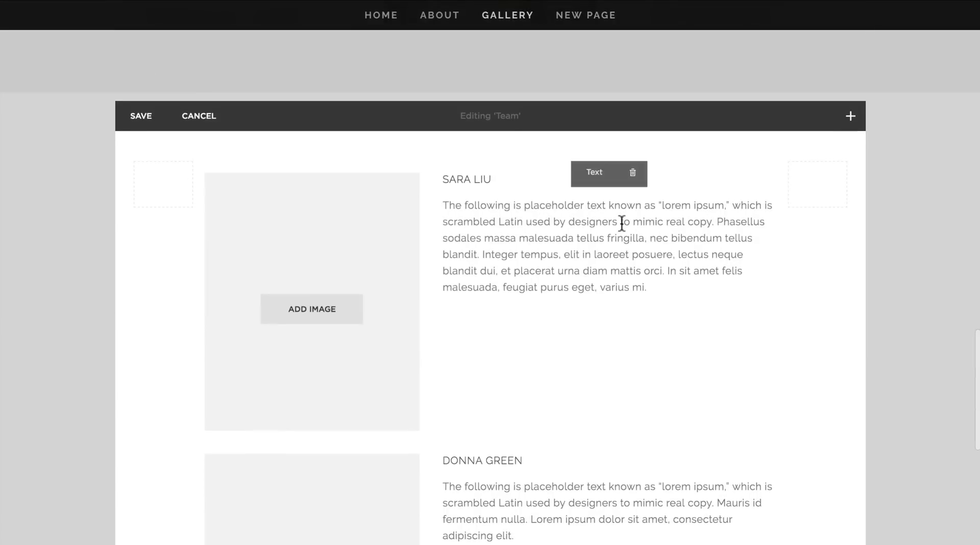
Fill the first team member's image placeholder with team1.jpg from the Squarespace export folder.
mouse_move(339, 219)
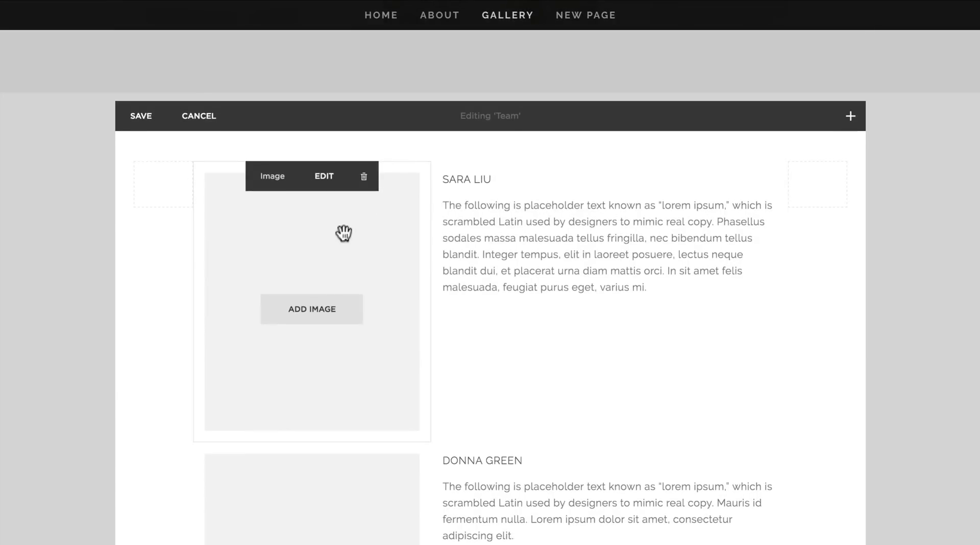
click(322, 311)
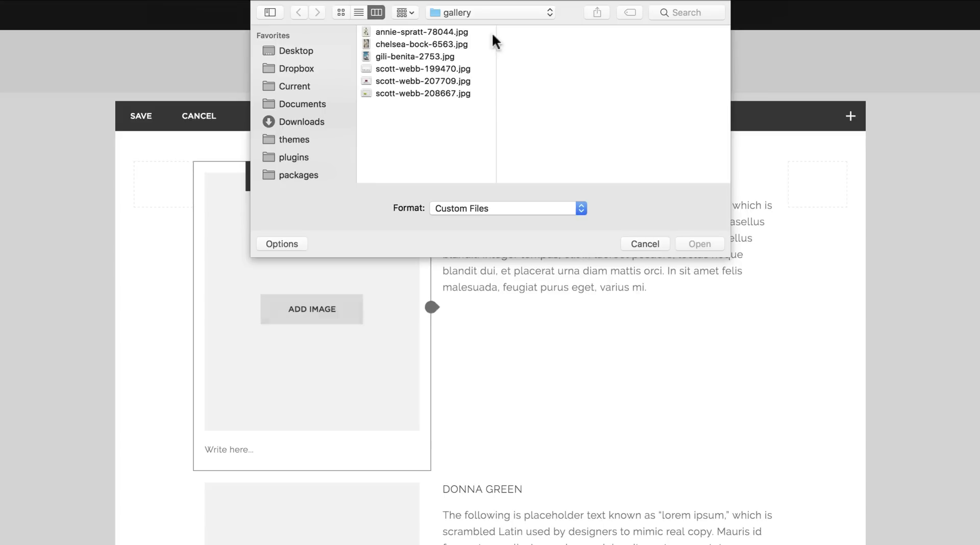
click(463, 13)
click(468, 26)
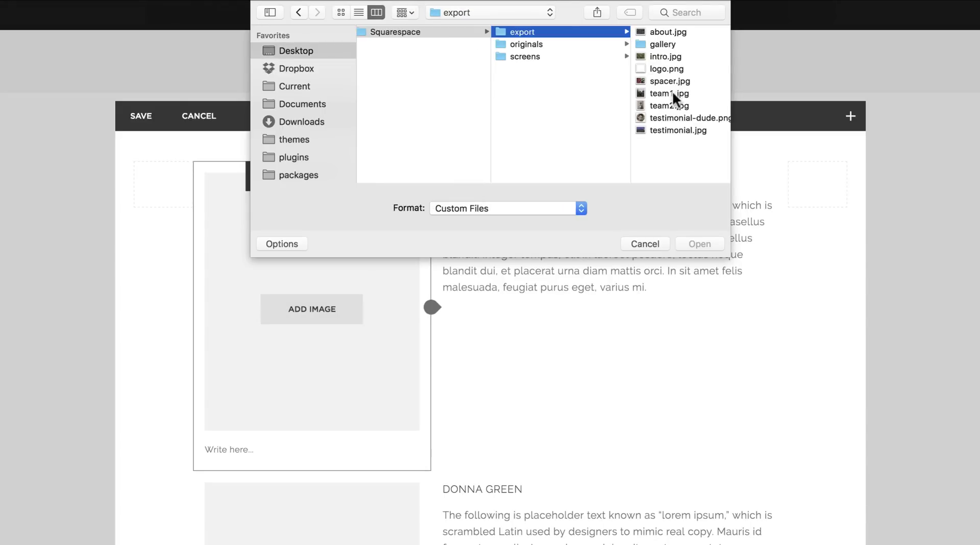
click(670, 93)
click(700, 244)
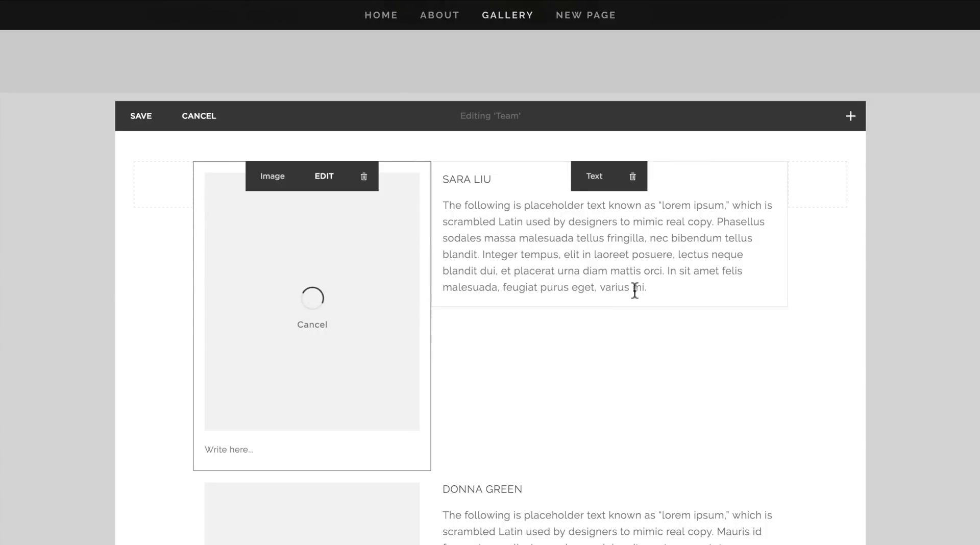
Split the first team member's bio into three paragraphs, starting new ones at "Phasellus sodales" and "In sit amet".
click(717, 222)
key(Return)
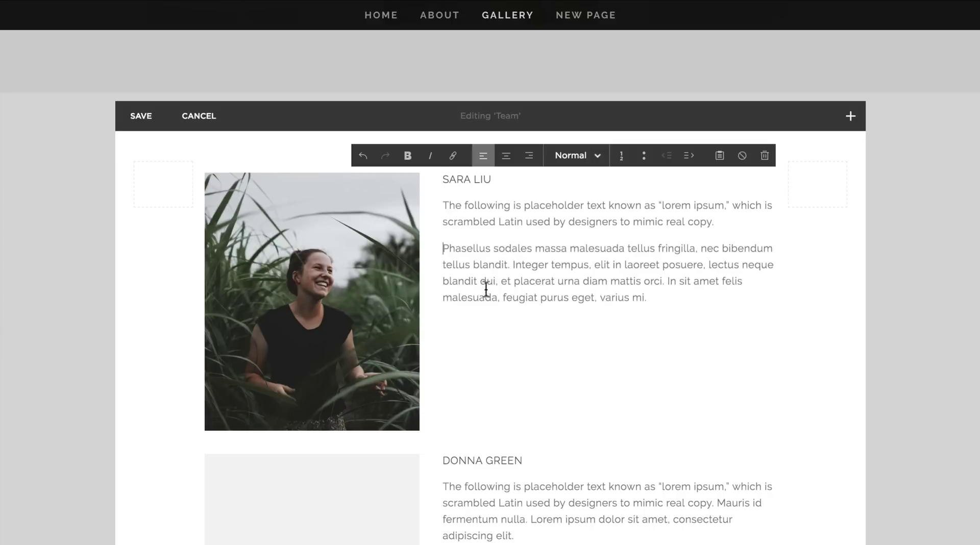
click(666, 280)
key(Return)
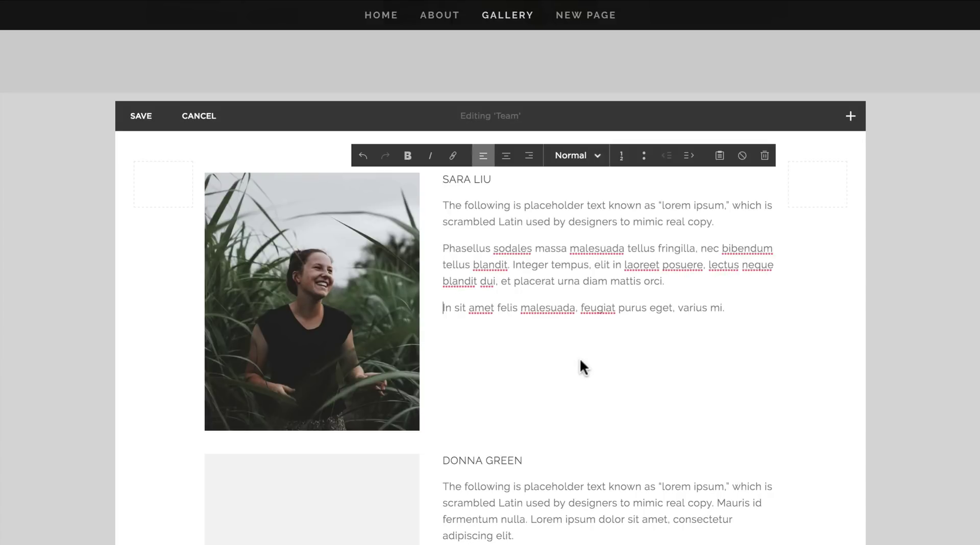
Fill the second team member's image placeholder with team2.jpg and replace the first name in that member's heading.
scroll(553, 350, down, 4)
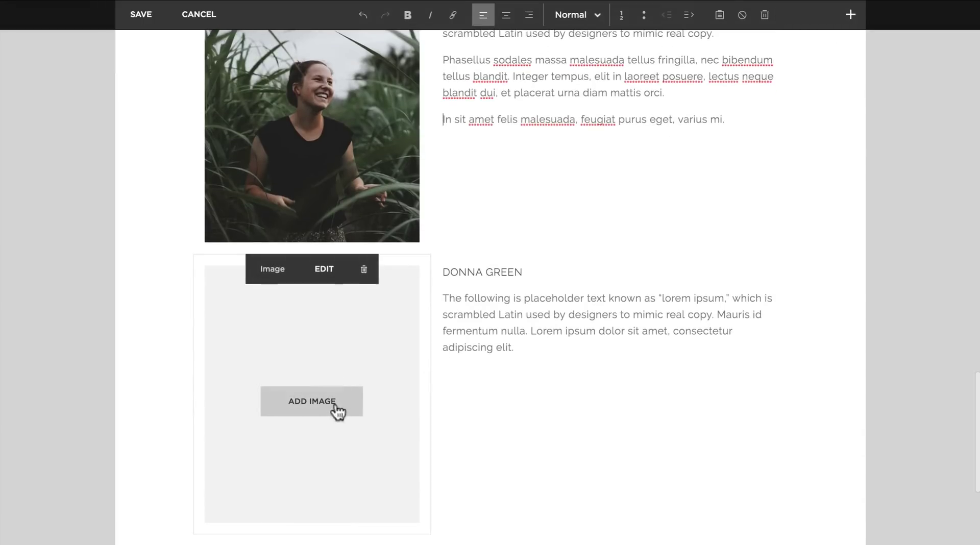
click(334, 408)
click(429, 105)
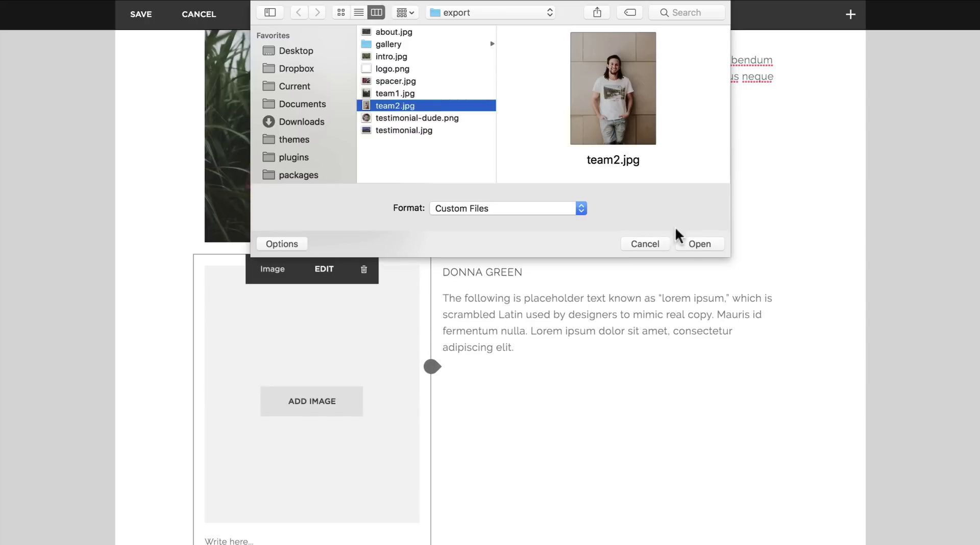
click(697, 244)
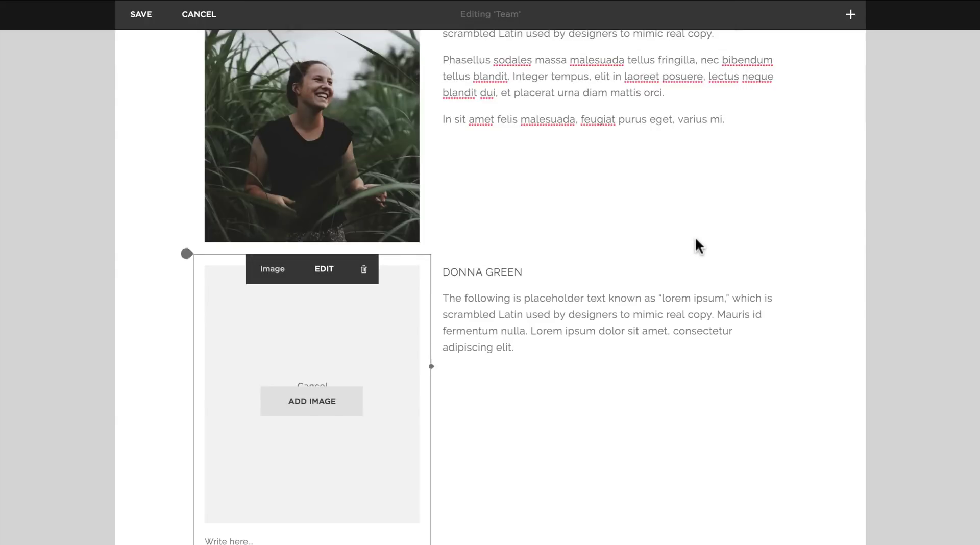
double_click(461, 273)
text(TIM)
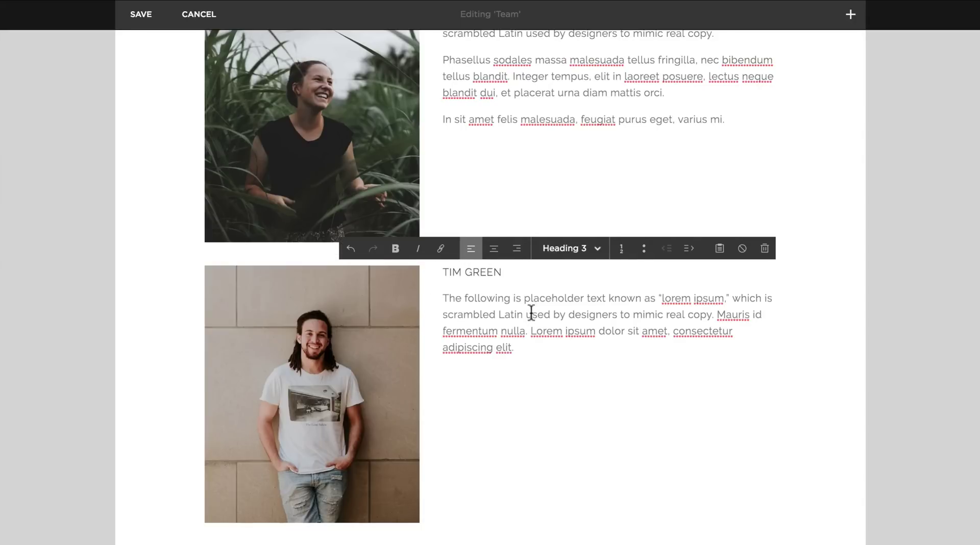
Format both team members' names as Heading 2.
scroll(532, 312, up, 3)
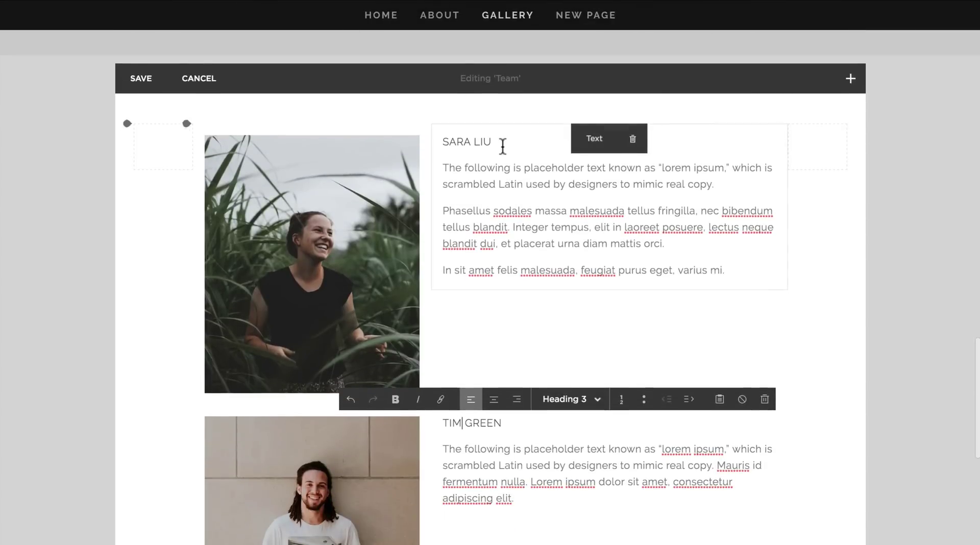
click(490, 140)
triple_click(477, 145)
click(589, 125)
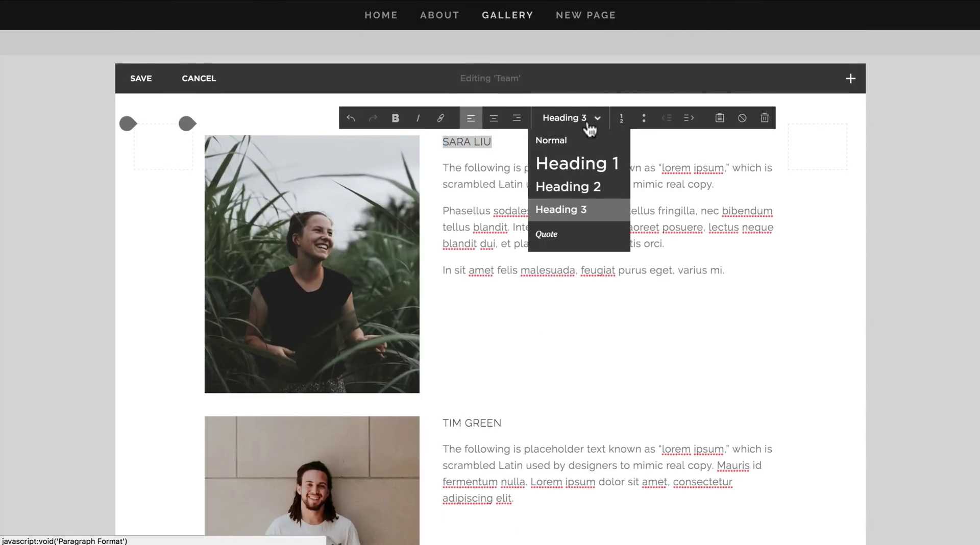
click(596, 187)
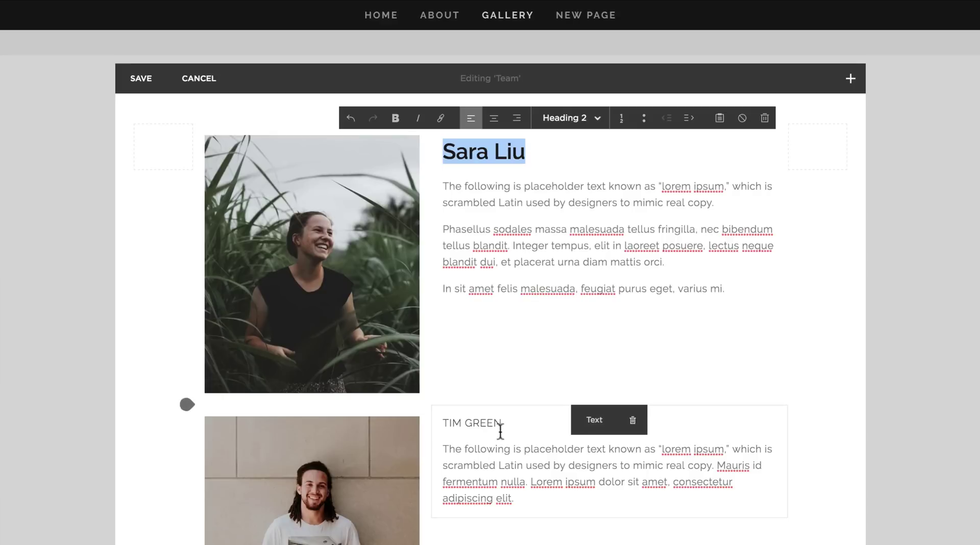
drag(498, 435, 428, 433)
click(588, 403)
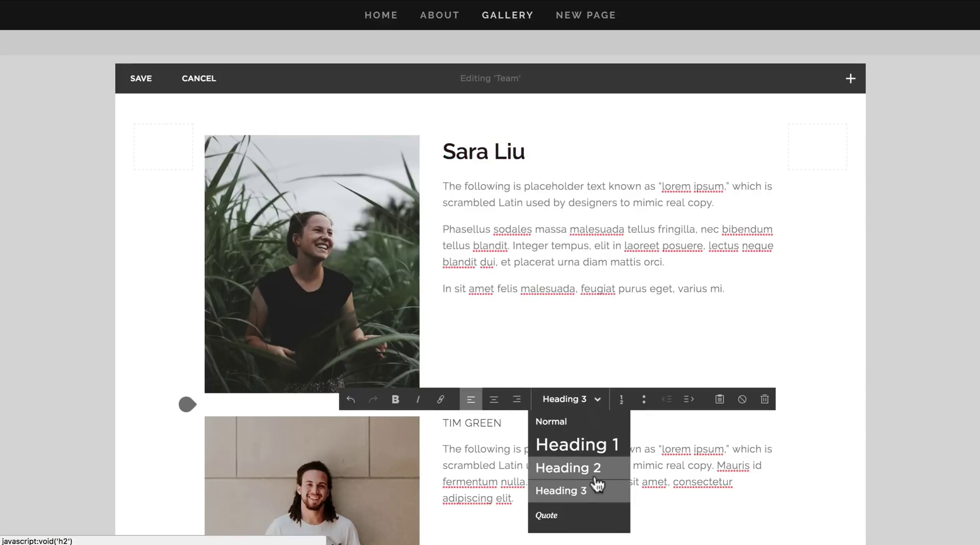
click(592, 472)
scroll(612, 301, down, 6)
scroll(613, 301, up, 7)
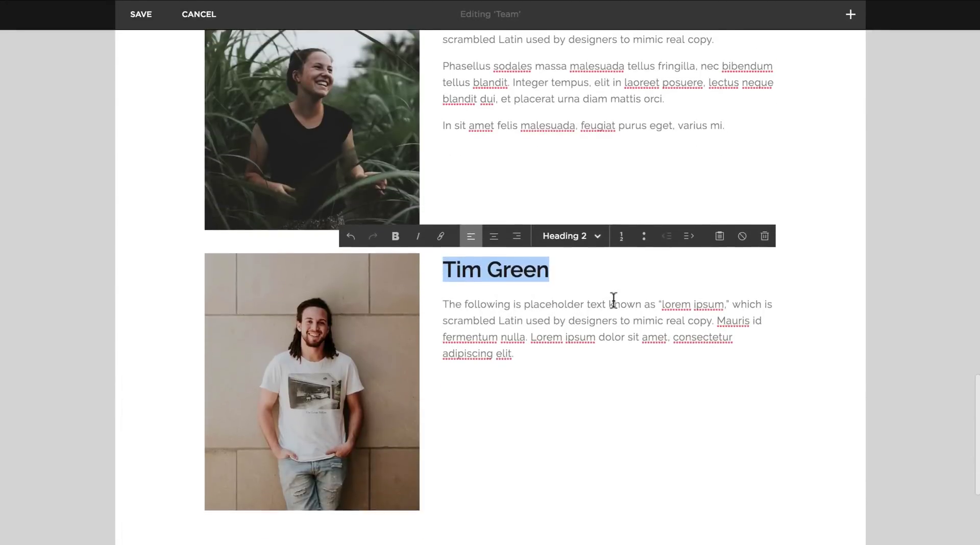
Save the Team section and review it on the page by following the Team navigation link.
click(142, 130)
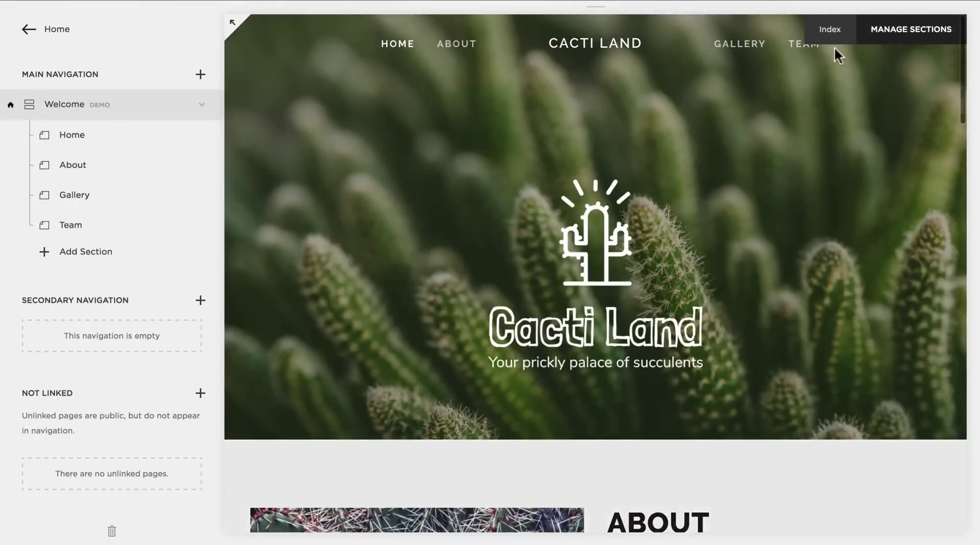
click(799, 47)
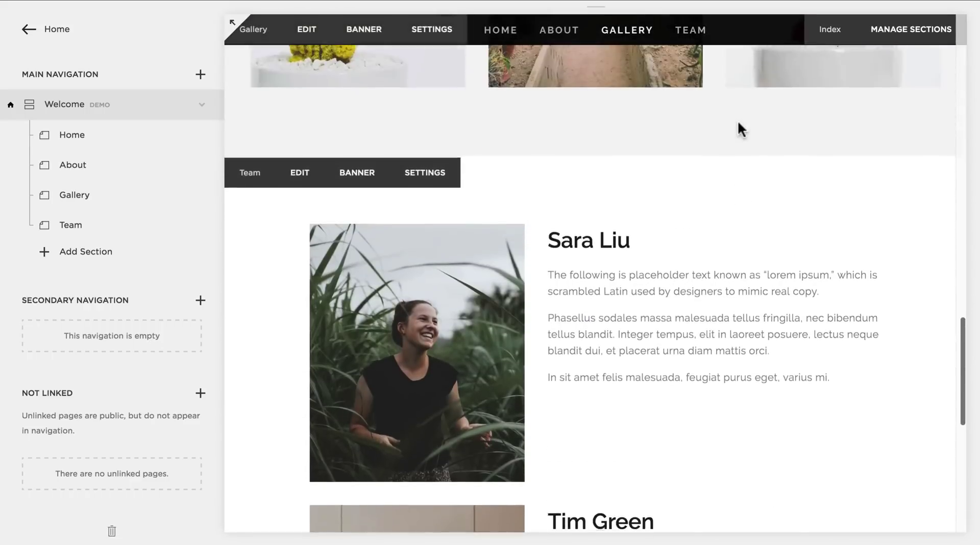
scroll(737, 120, down, 5)
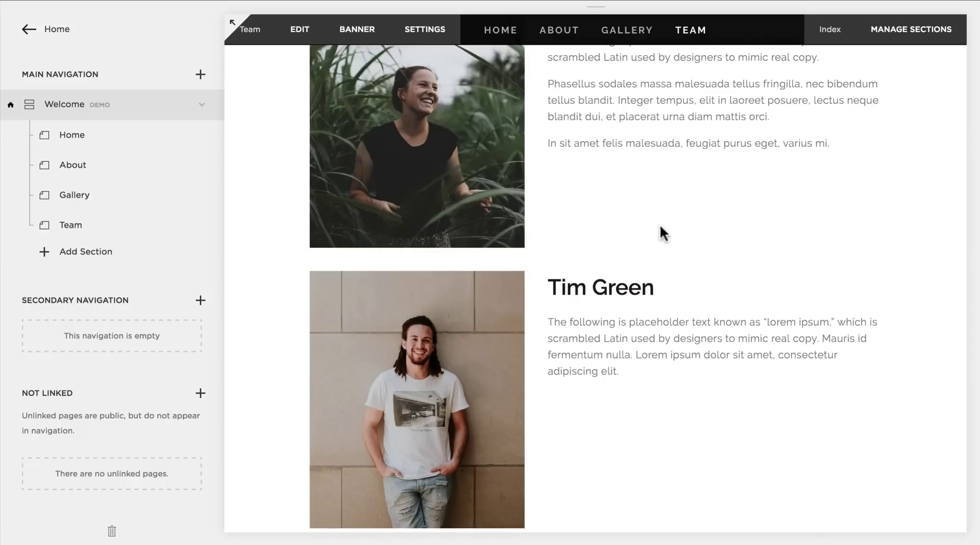
Add a content section titled "Testimonial" with the Blank layout to the Welcome index and save it without content.
click(45, 253)
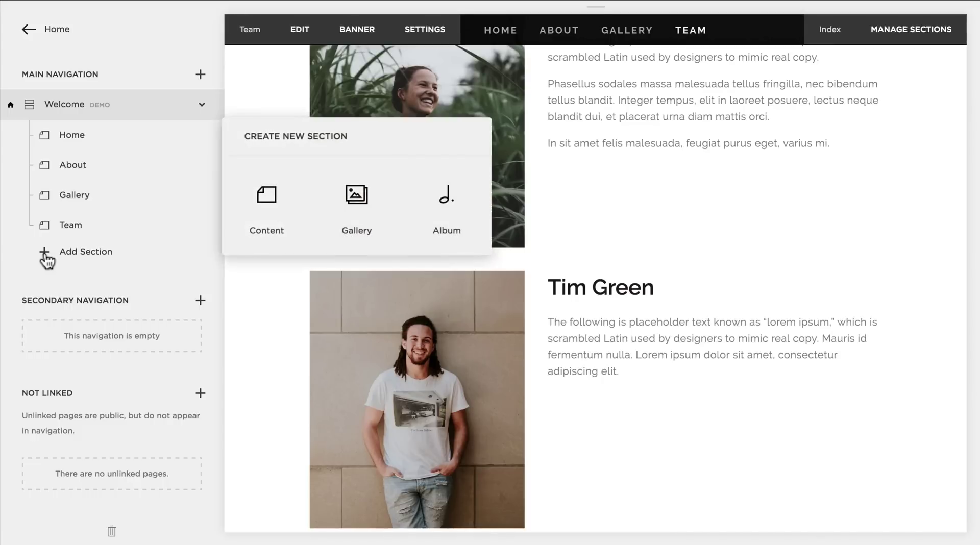
click(272, 203)
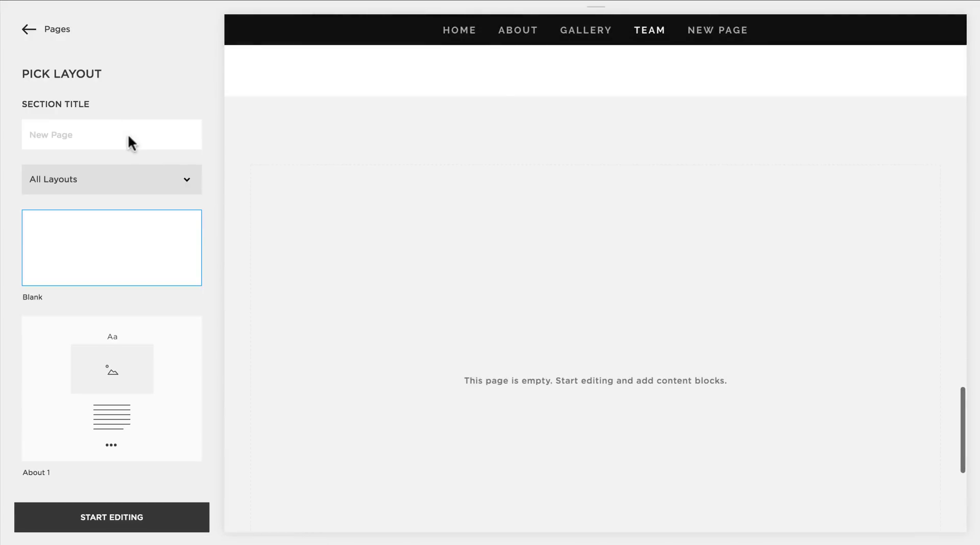
click(128, 136)
text(Testimonial)
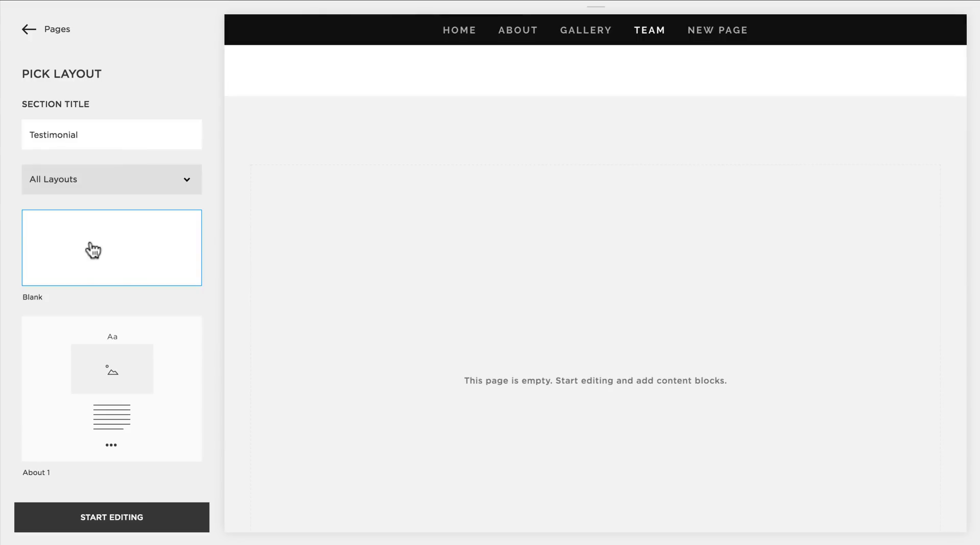
click(132, 518)
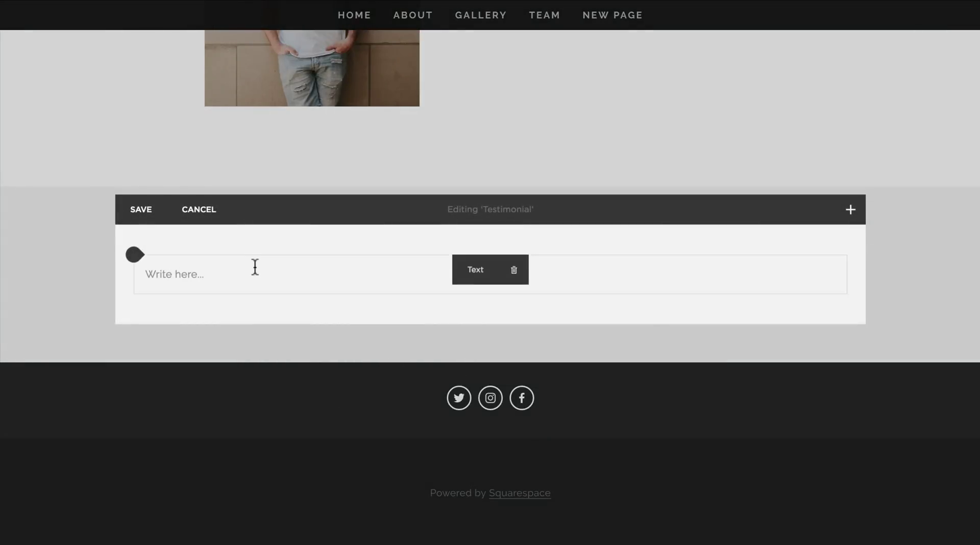
click(142, 217)
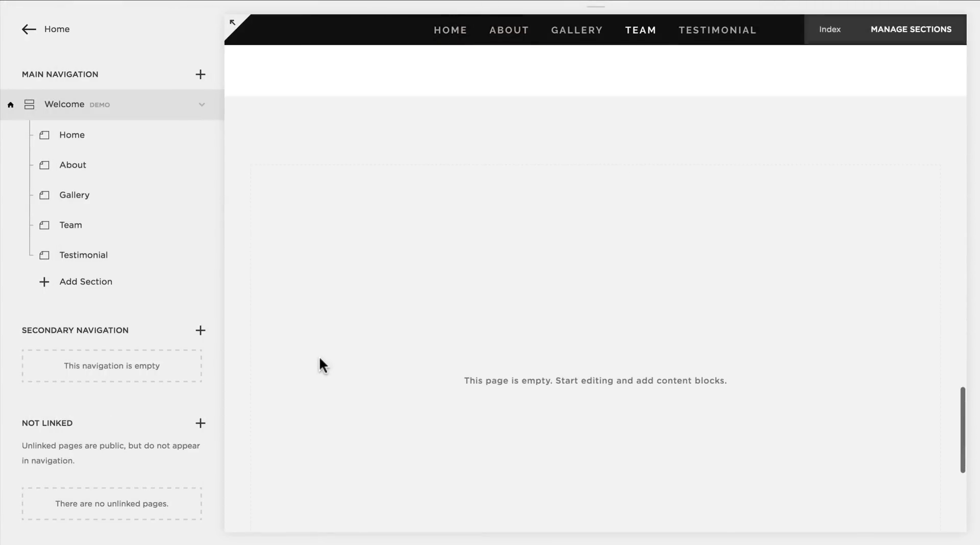
Set testimonial.jpg as the Testimonial section's banner image, save it and check the banner on the page.
mouse_move(323, 353)
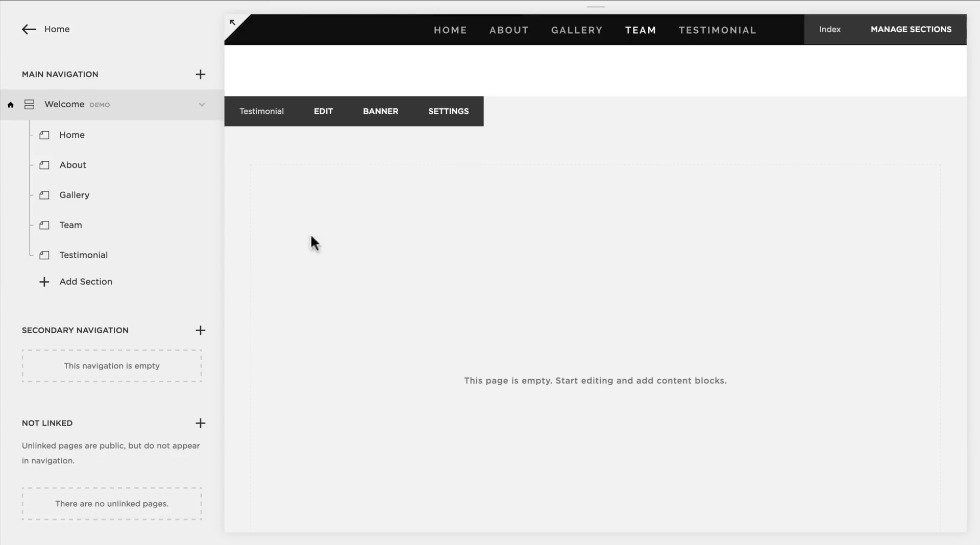
click(392, 126)
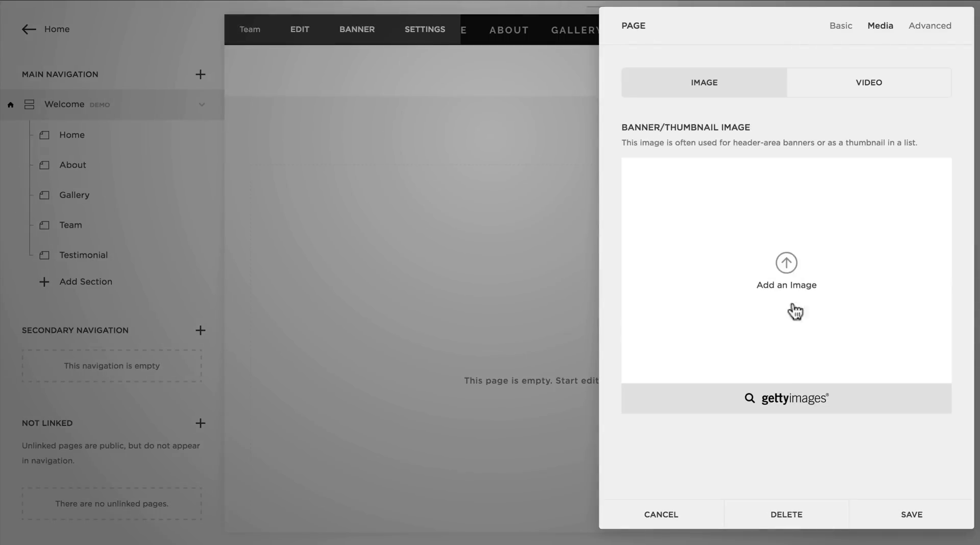
click(786, 263)
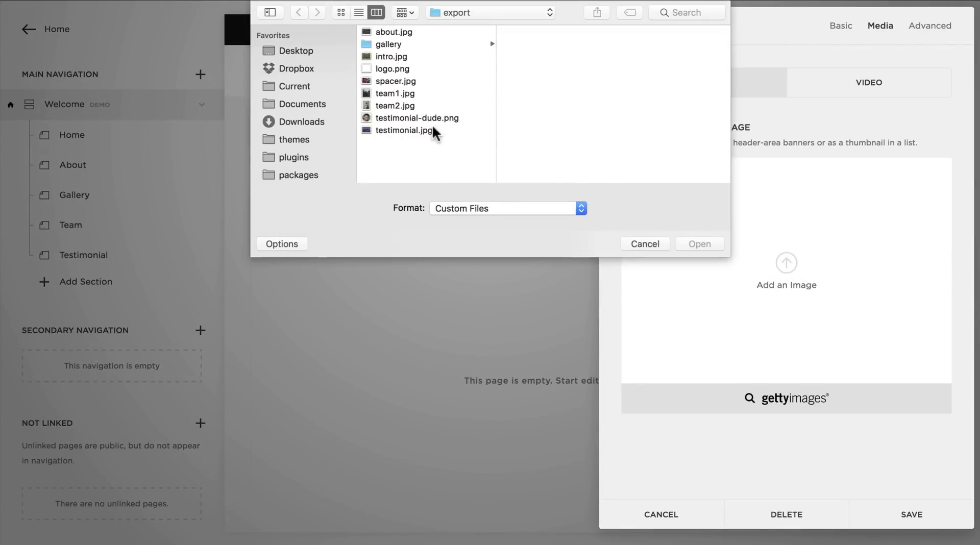
click(403, 130)
click(698, 243)
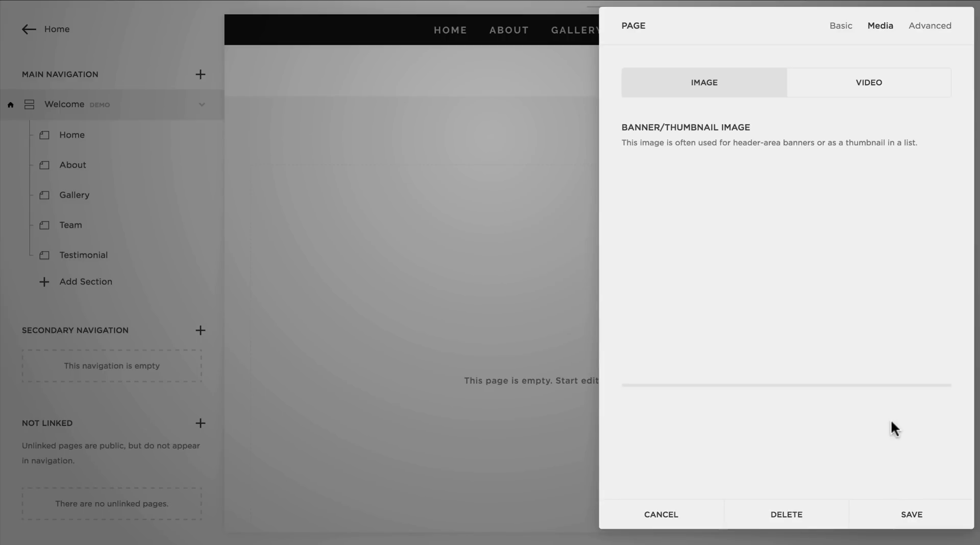
click(920, 511)
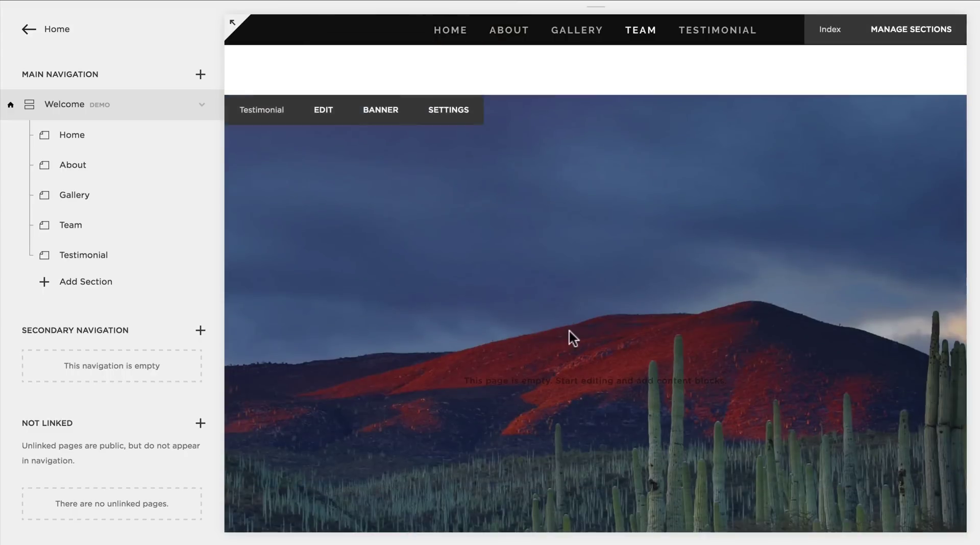
scroll(569, 330, down, 1)
scroll(568, 330, up, 1)
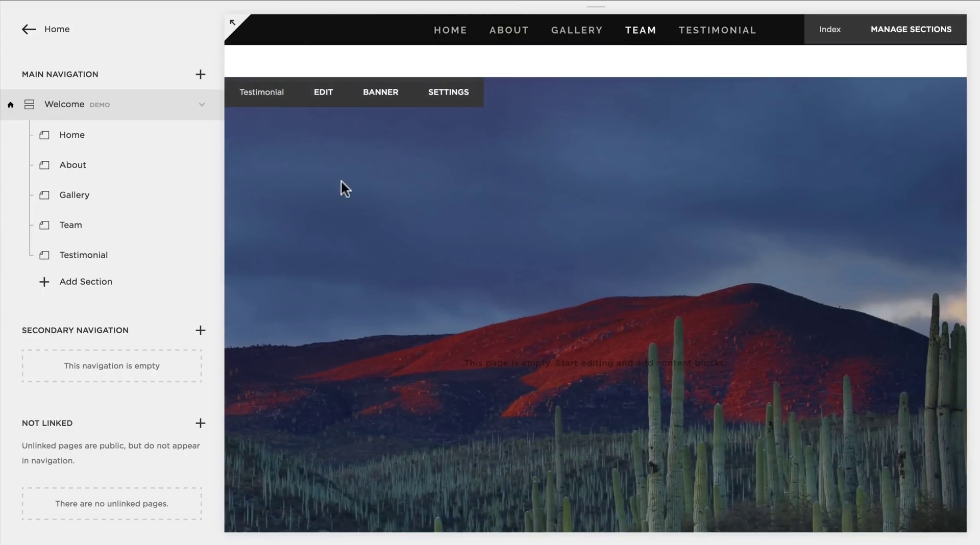
Open the Testimonial section for editing and add a Quote block with its placeholder quote and source.
click(324, 94)
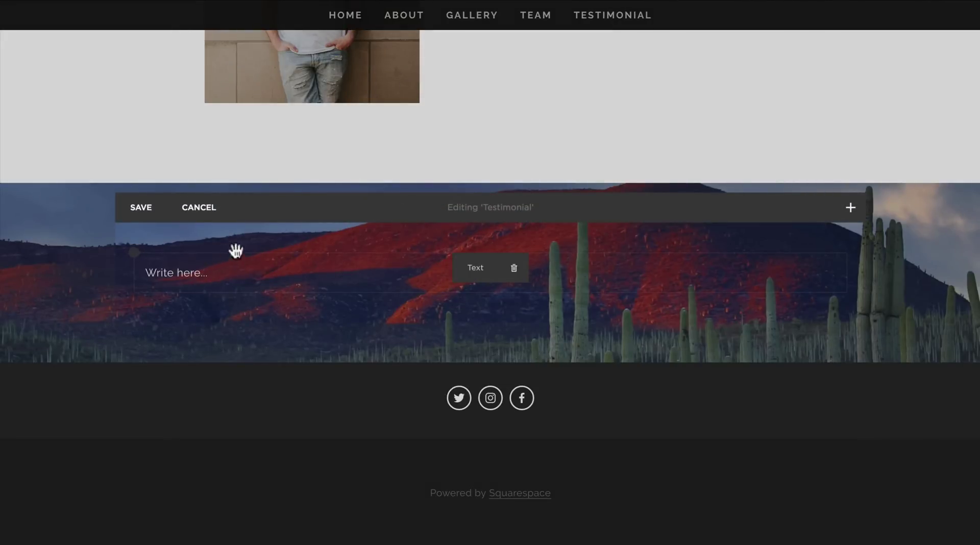
click(849, 209)
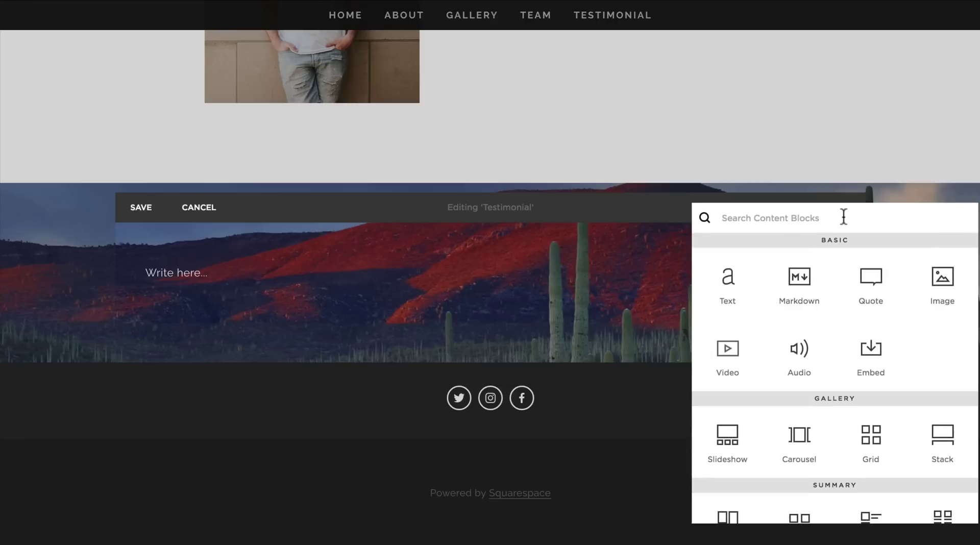
click(877, 289)
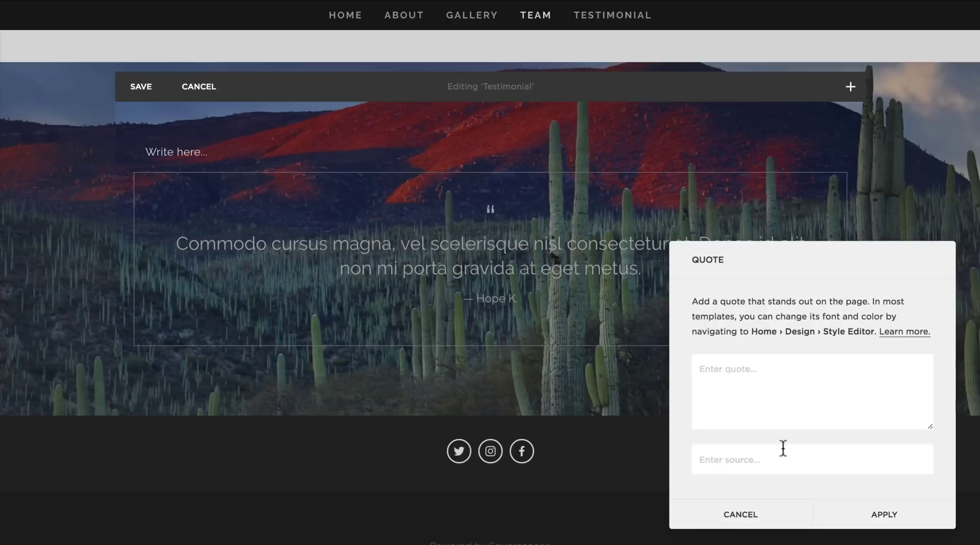
click(888, 514)
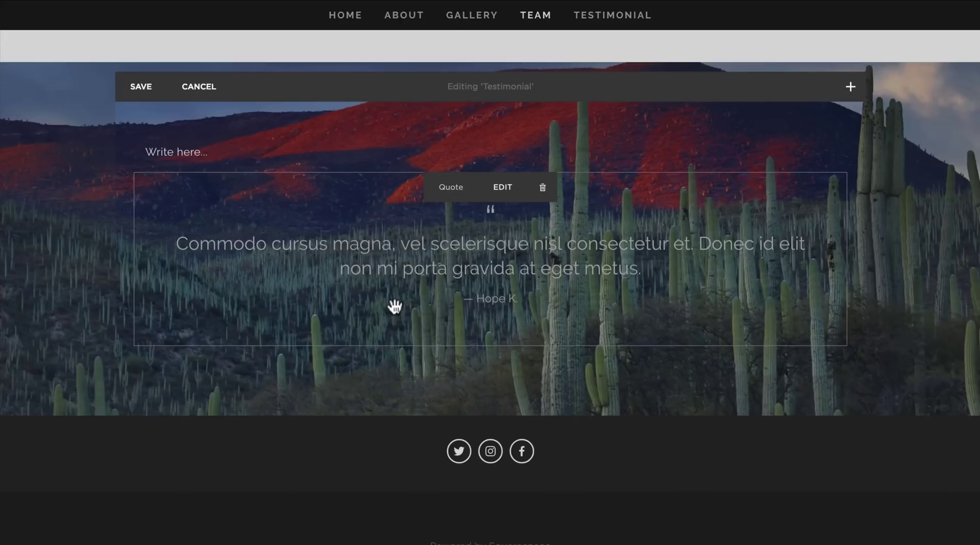
Add an Image block below the quote in the Testimonial section using testimonial-dude.png.
click(851, 87)
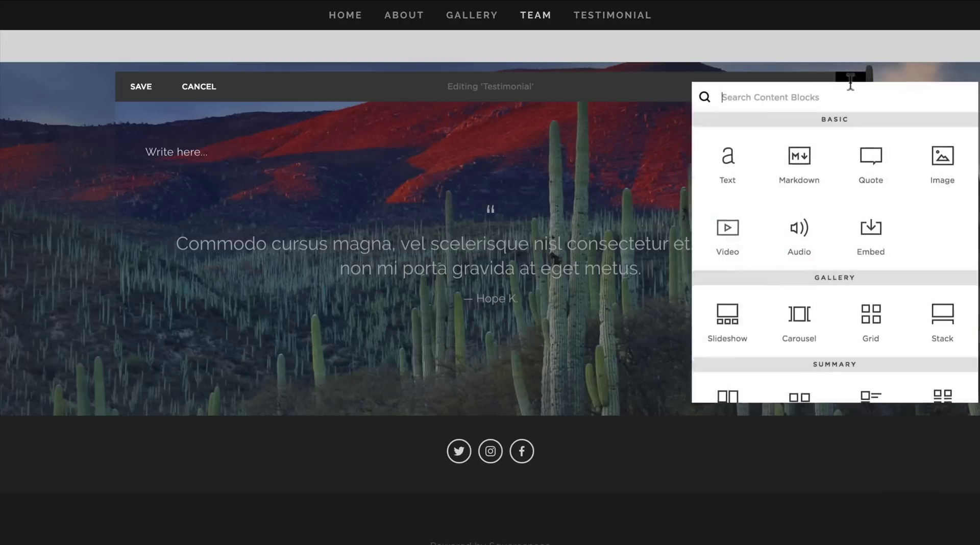
click(942, 162)
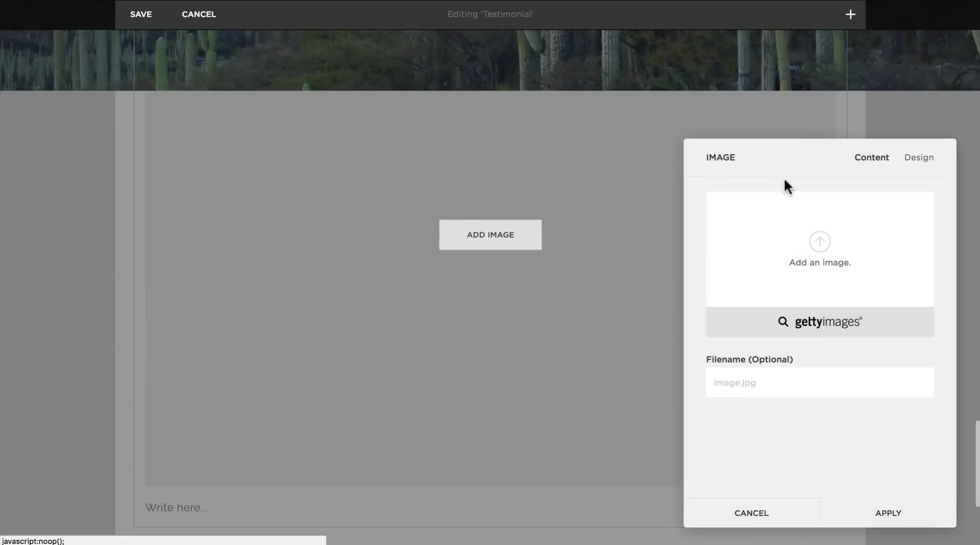
click(817, 240)
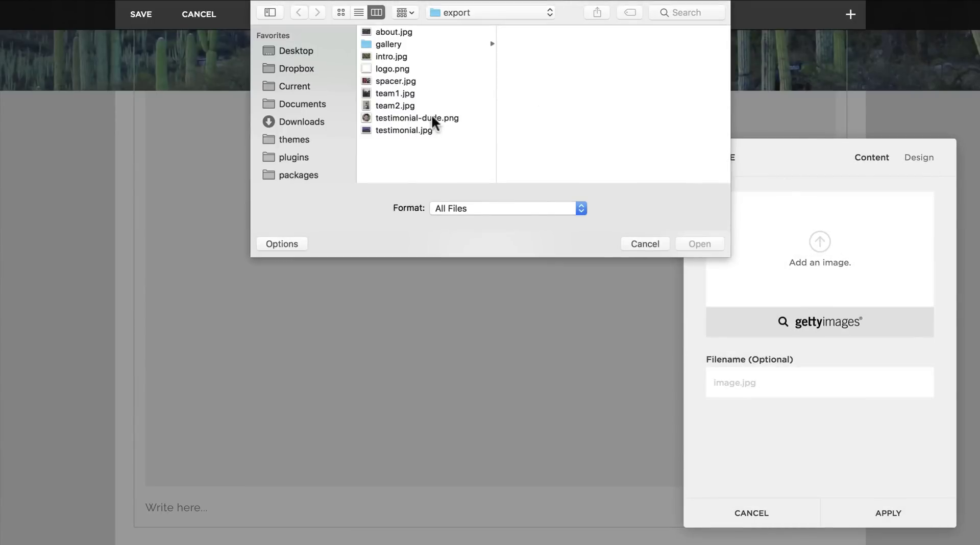
click(431, 117)
click(698, 244)
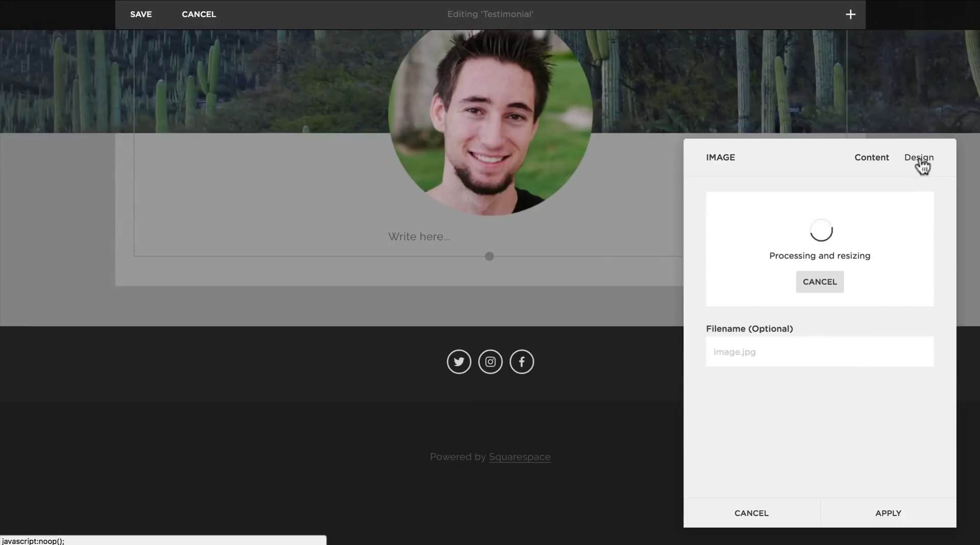
Set the portrait image block's caption option to Do Not Display Caption and apply it.
click(919, 162)
click(780, 376)
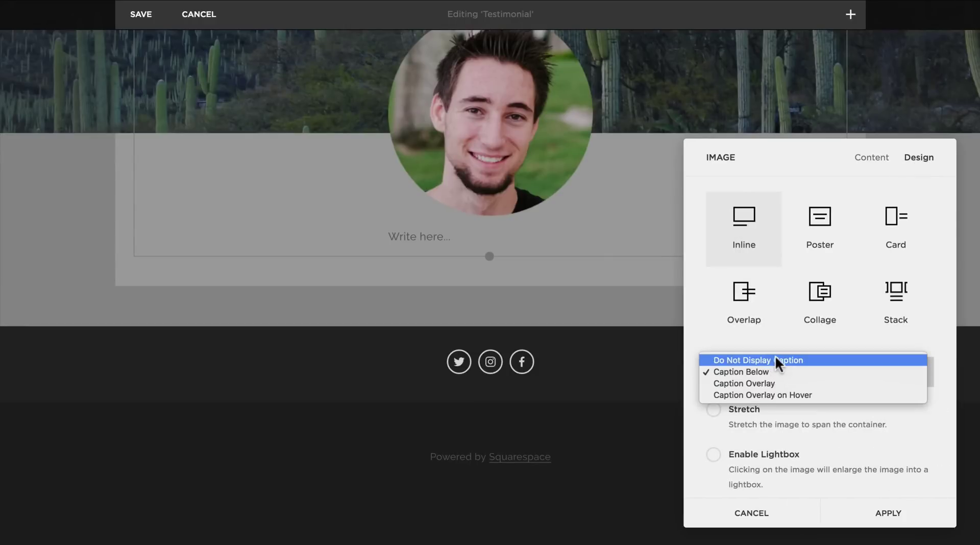
click(774, 360)
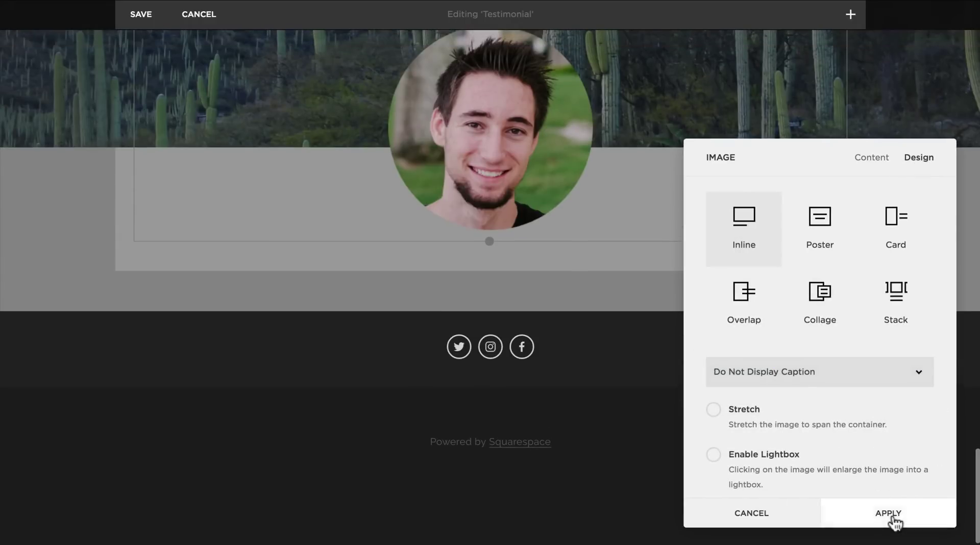
click(892, 517)
Add two Spacer blocks below the portrait image in the Testimonial section.
scroll(644, 232, up, 4)
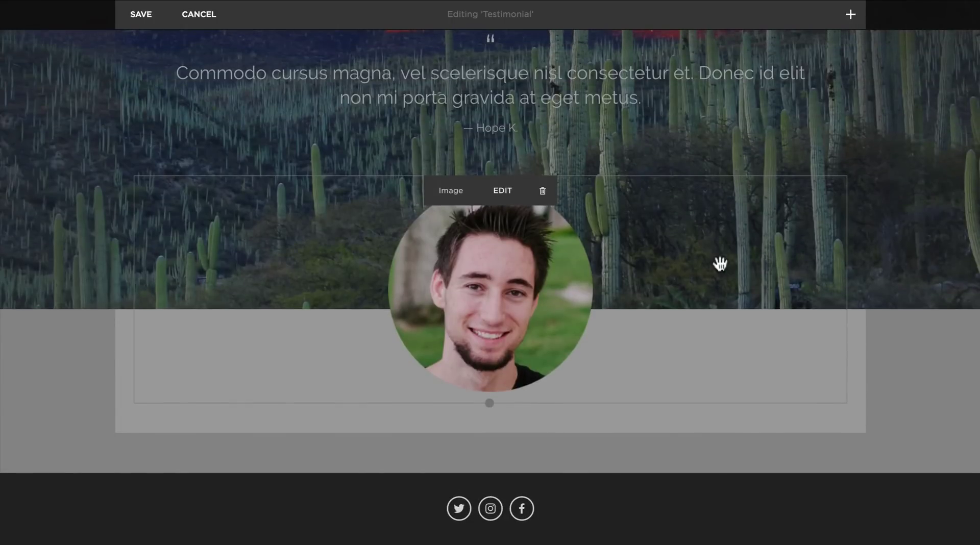
click(852, 20)
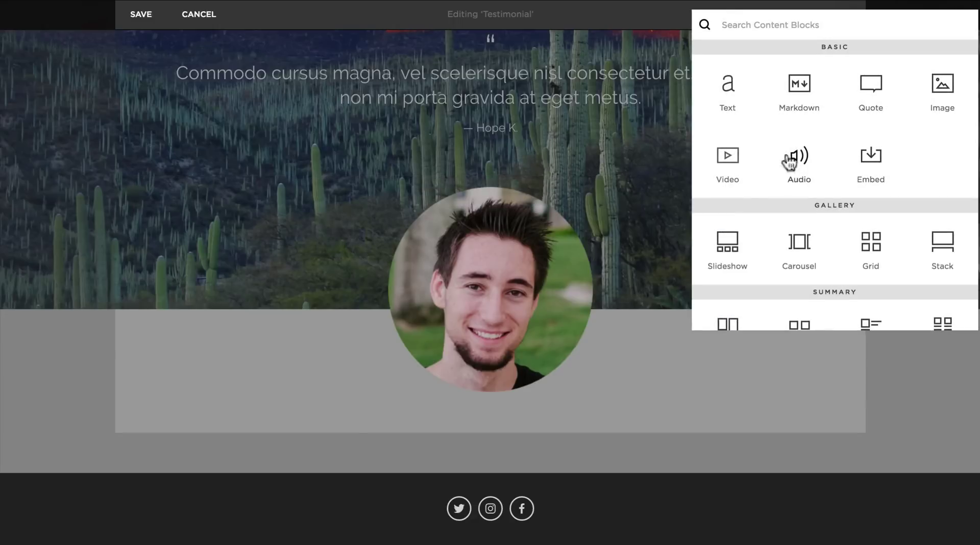
scroll(740, 210, down, 3)
click(735, 235)
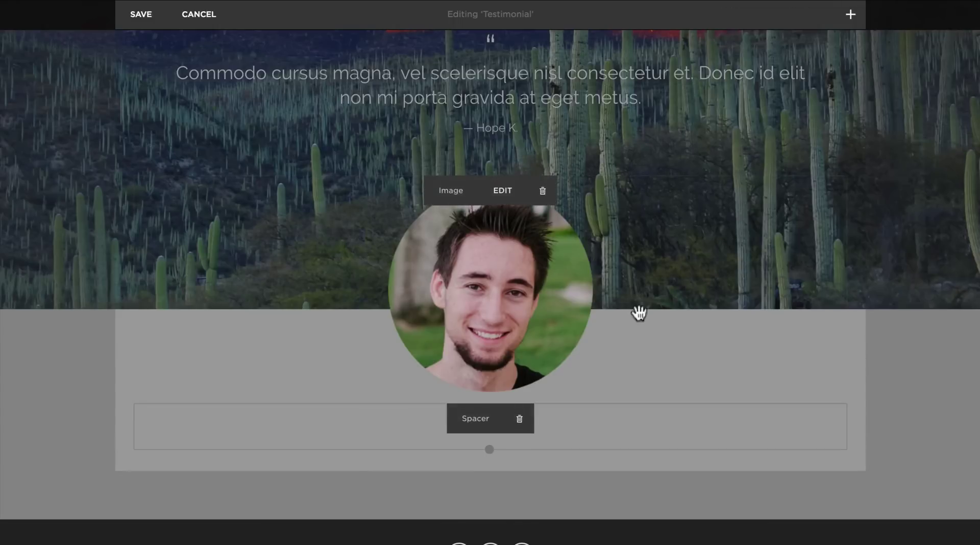
click(850, 16)
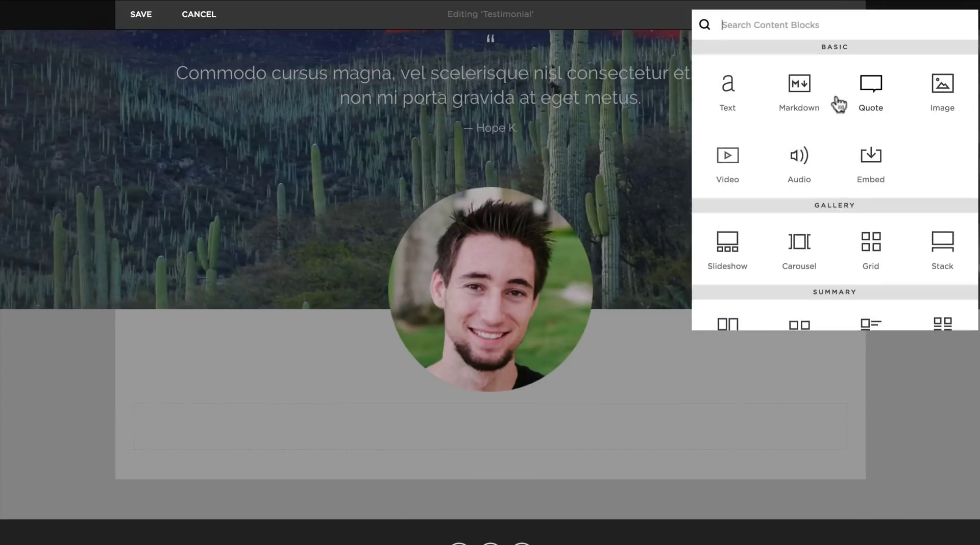
scroll(741, 260, down, 1)
scroll(741, 271, down, 2)
click(729, 287)
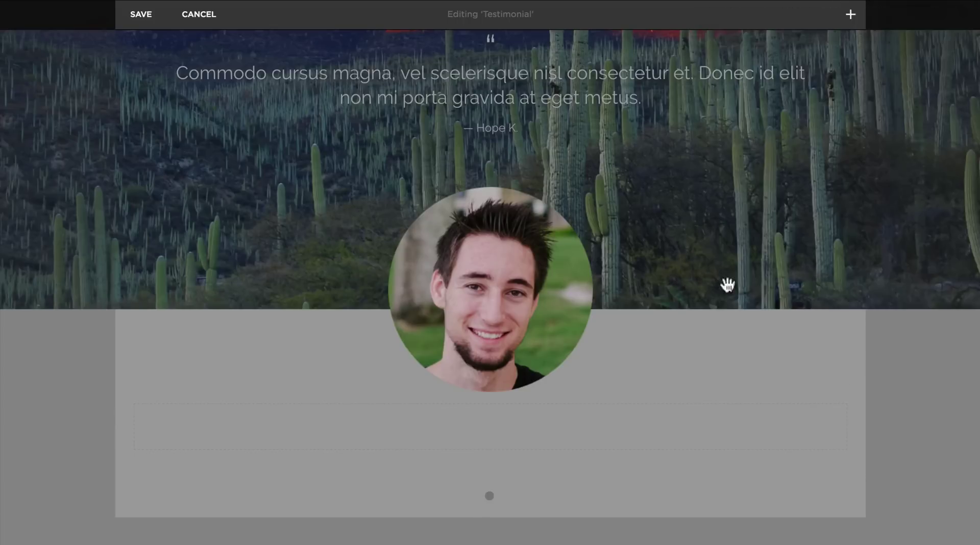
Place one spacer on each side of the portrait and adjust the column widths to shrink the centred image.
drag(580, 427, 225, 288)
drag(583, 437, 781, 325)
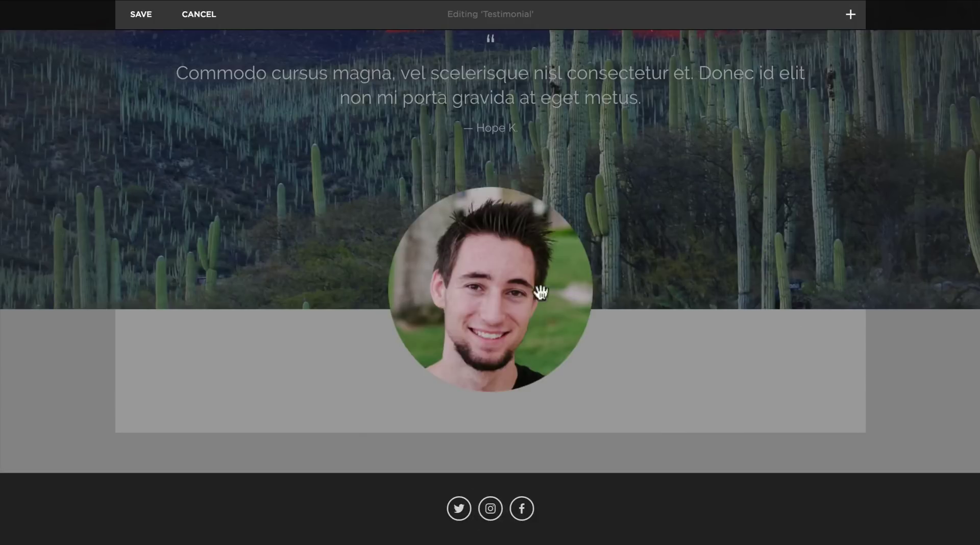
drag(618, 291, 575, 292)
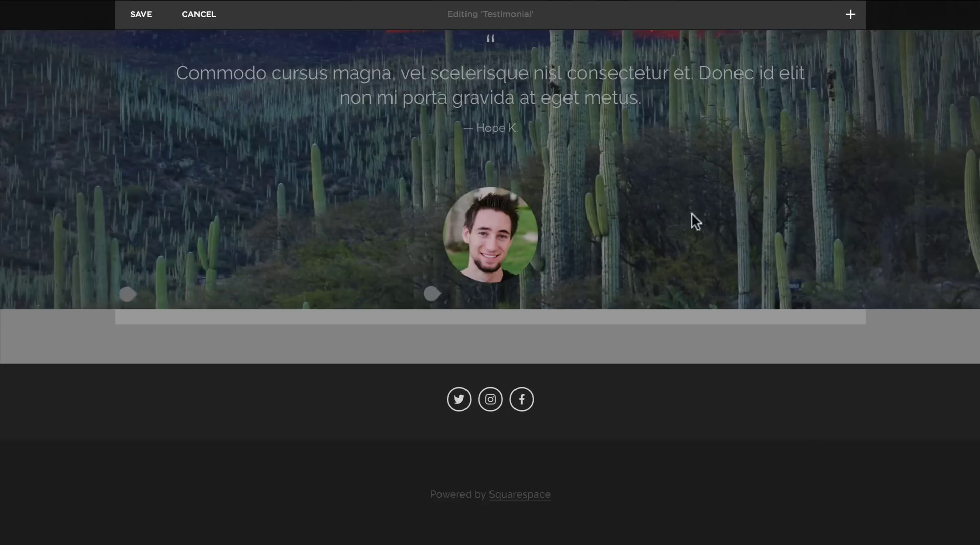
Delete the empty text block above the quote and confirm its removal.
scroll(649, 234, up, 3)
scroll(693, 210, down, 2)
scroll(638, 199, up, 4)
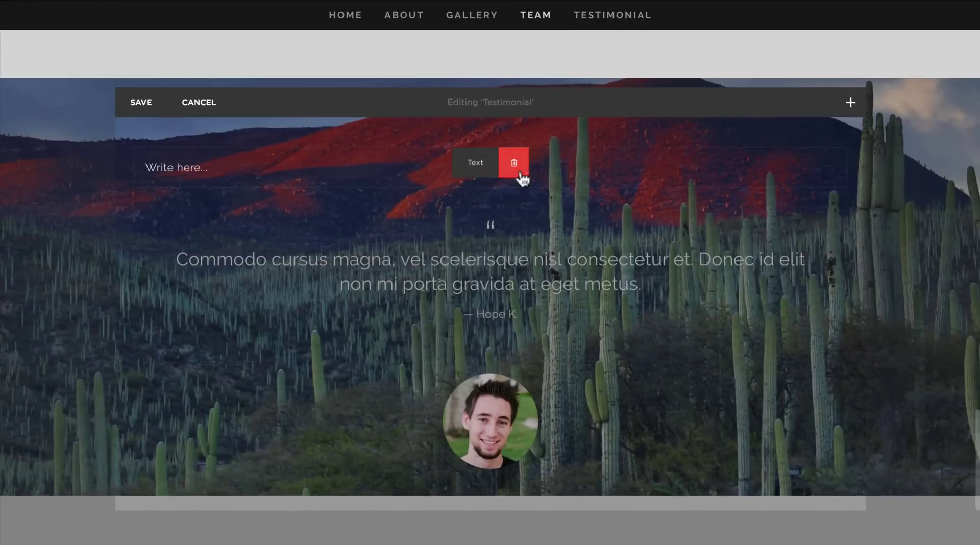
click(516, 168)
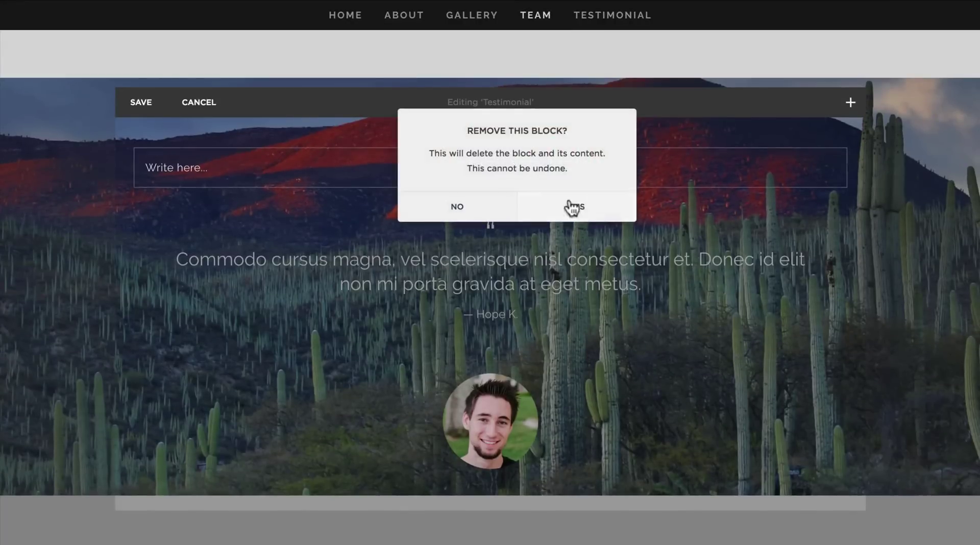
click(587, 209)
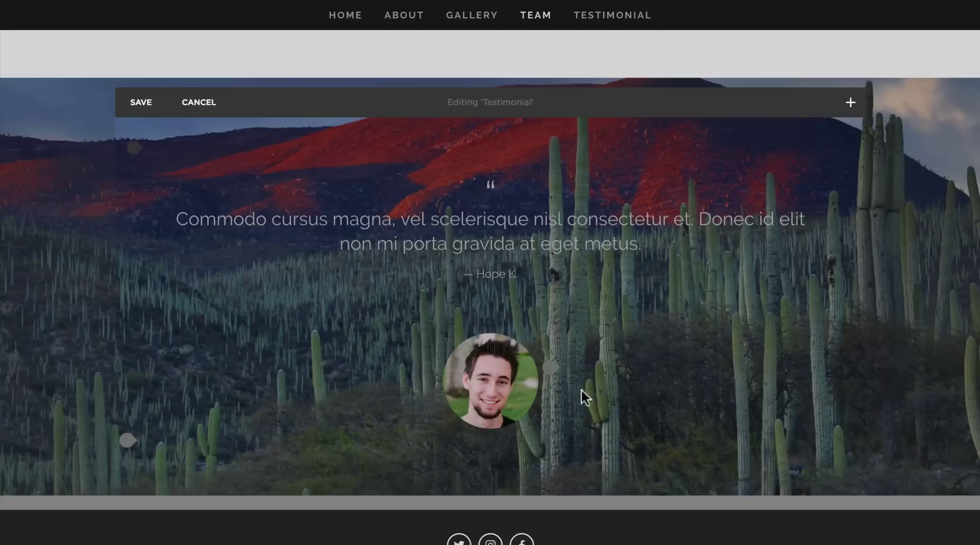
Save the Testimonial section and review it on the page together with the Team section above it.
click(139, 102)
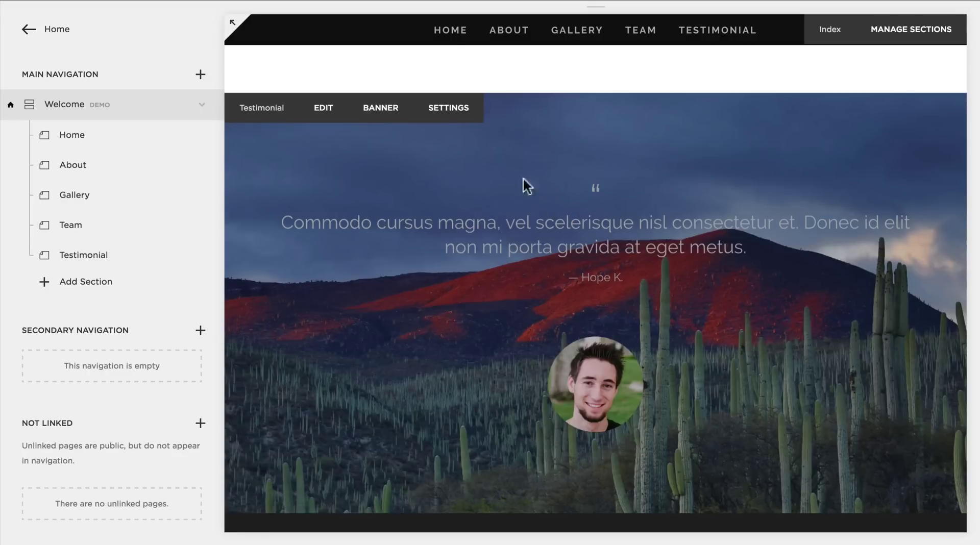
scroll(529, 192, up, 10)
scroll(689, 105, down, 8)
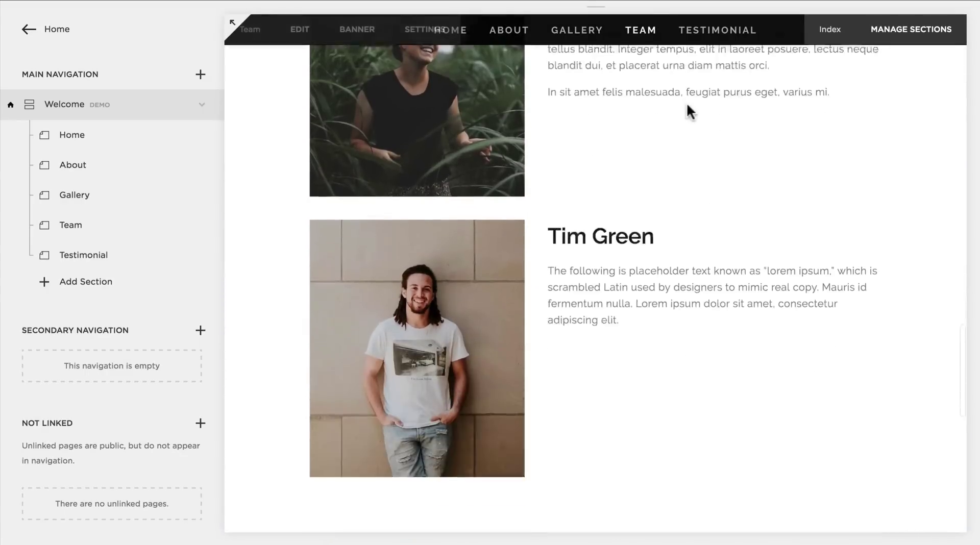
scroll(685, 102, down, 7)
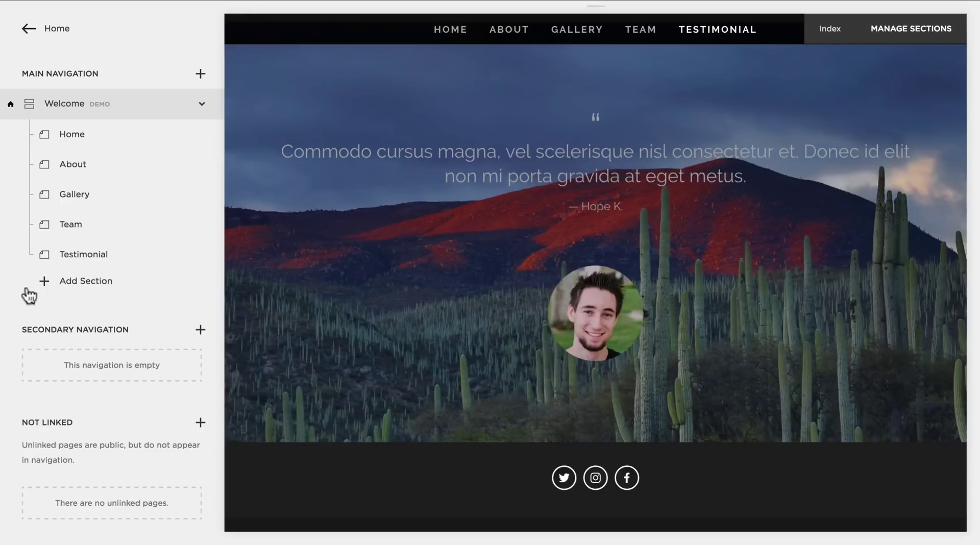
Add a content section titled "Contact" with the Contact 1 layout to the Welcome index and start editing it.
click(48, 288)
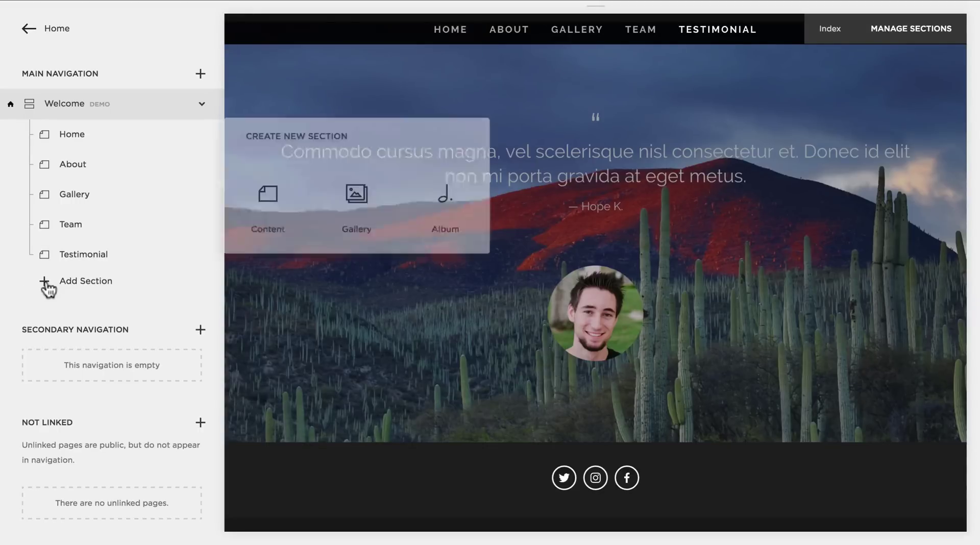
click(256, 216)
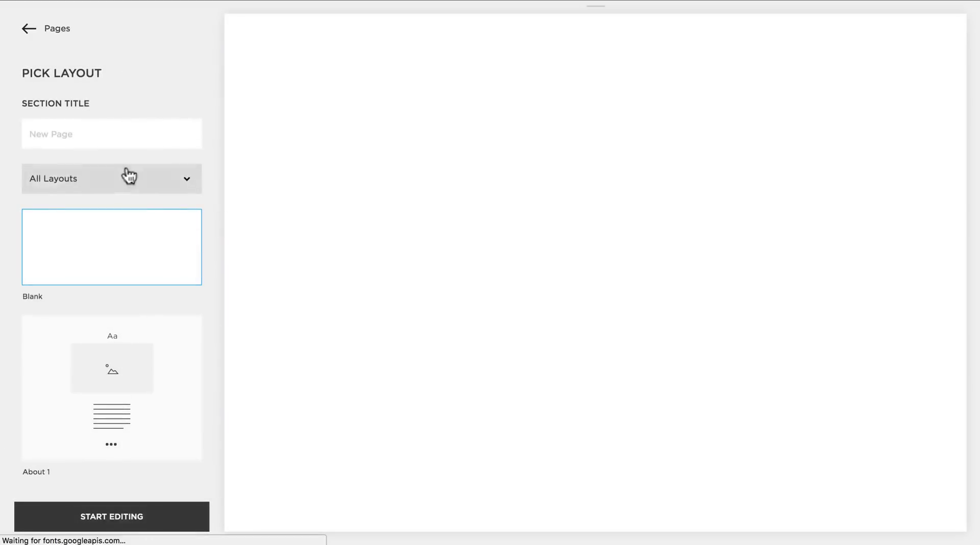
click(135, 176)
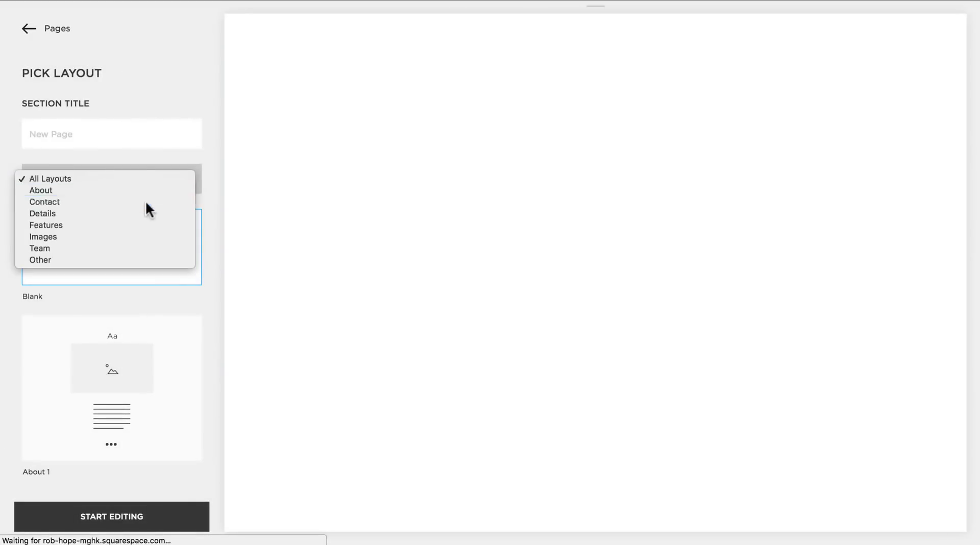
click(146, 202)
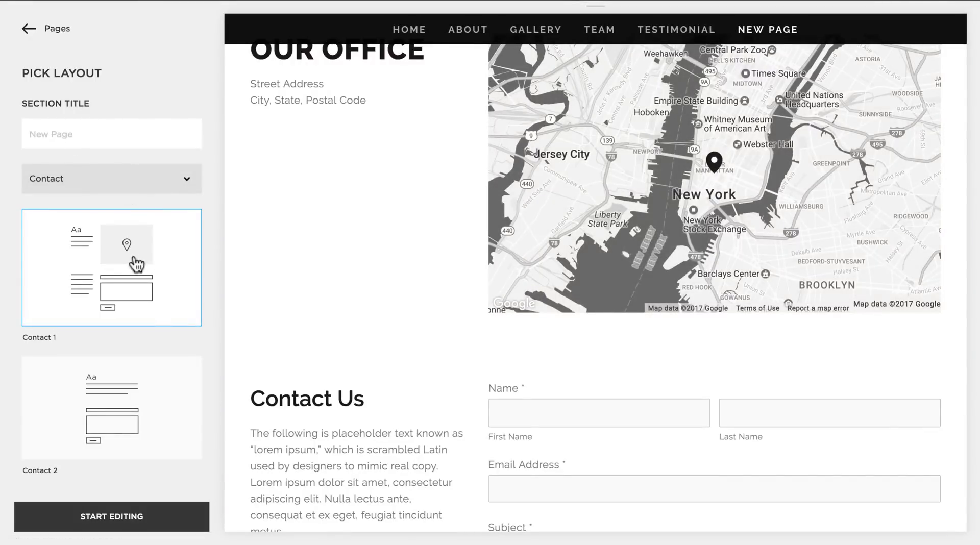
click(167, 365)
click(170, 298)
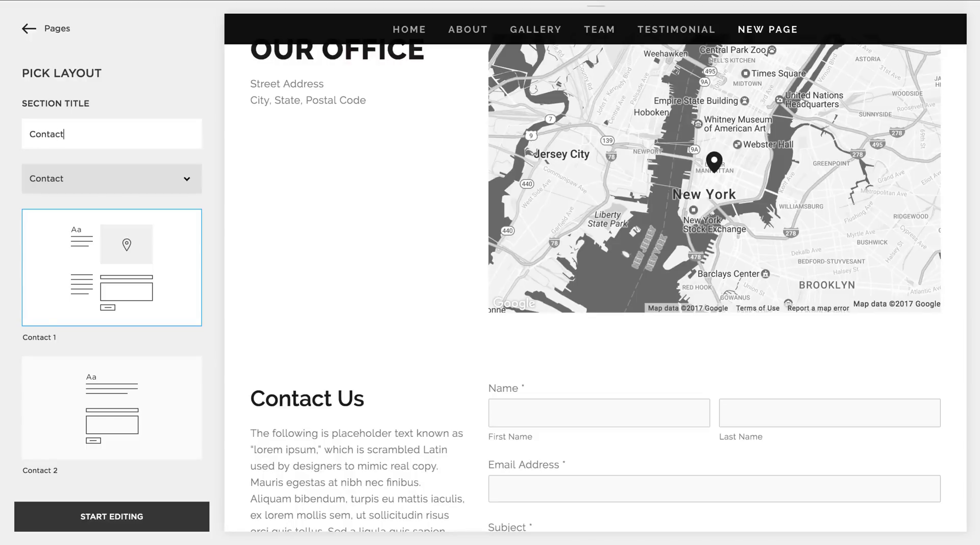
click(121, 519)
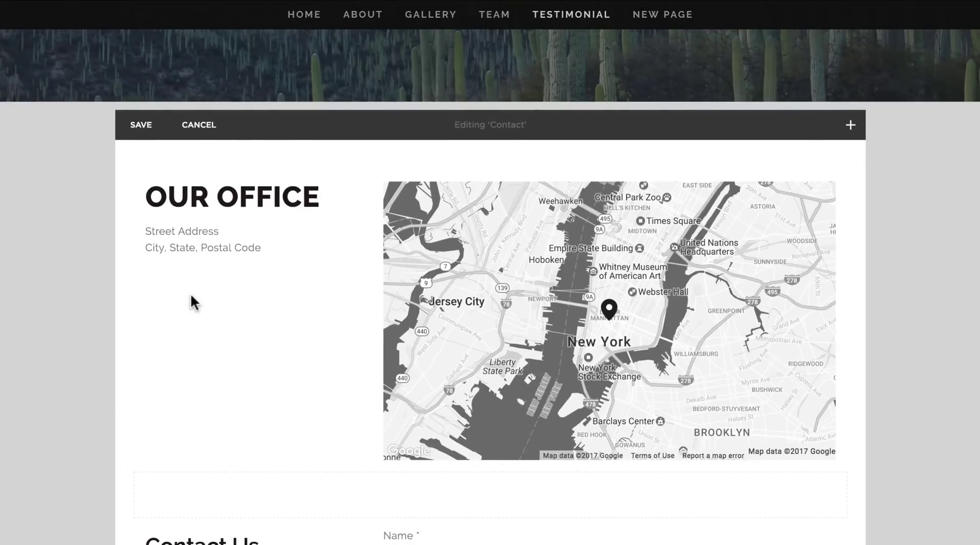
Change the heading above the street address in the Contact section to "Our Garden".
click(169, 176)
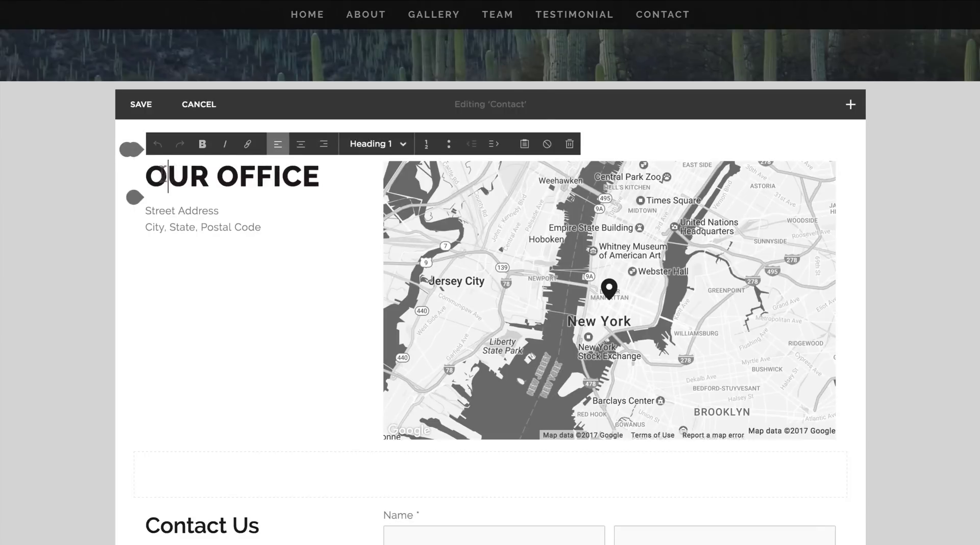
drag(169, 176, 210, 176)
drag(275, 176, 317, 176)
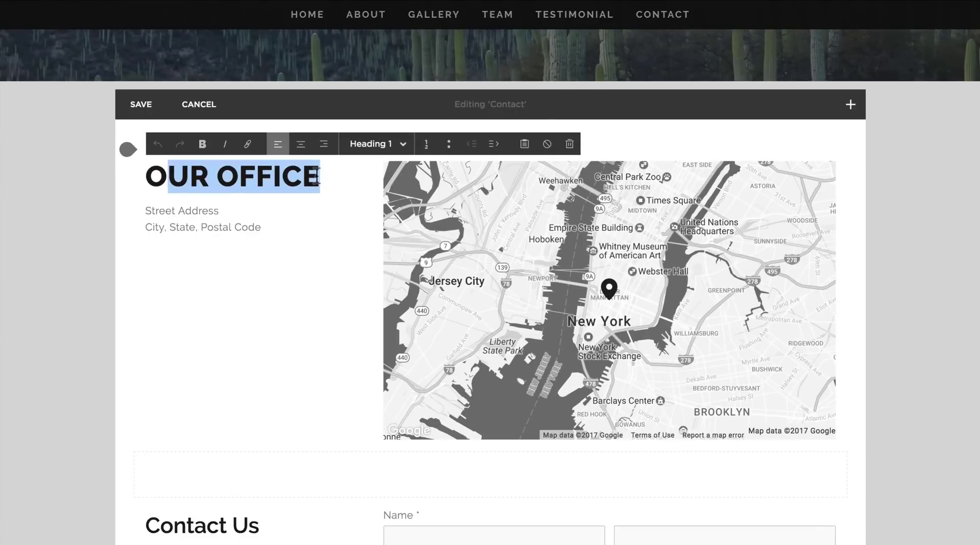
text(UR GARDEN)
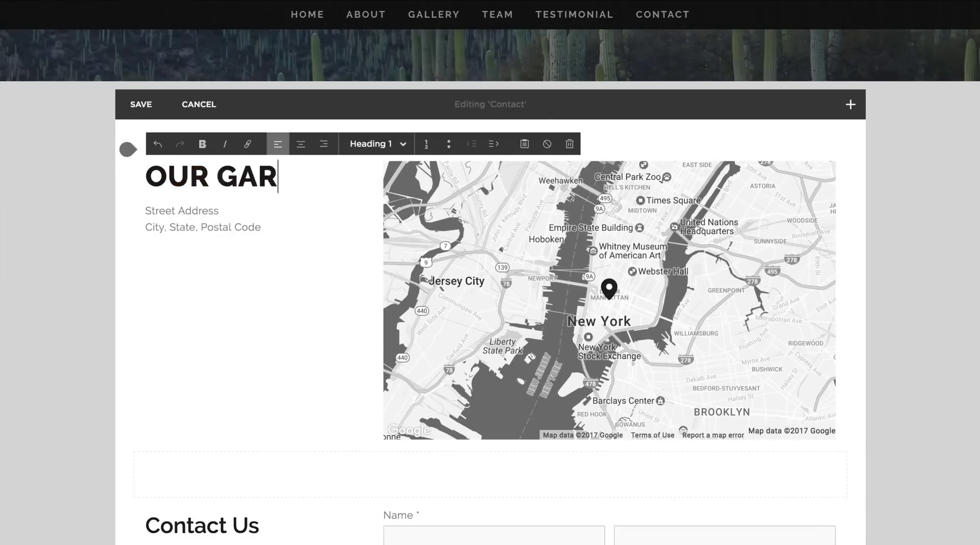
mouse_move(378, 179)
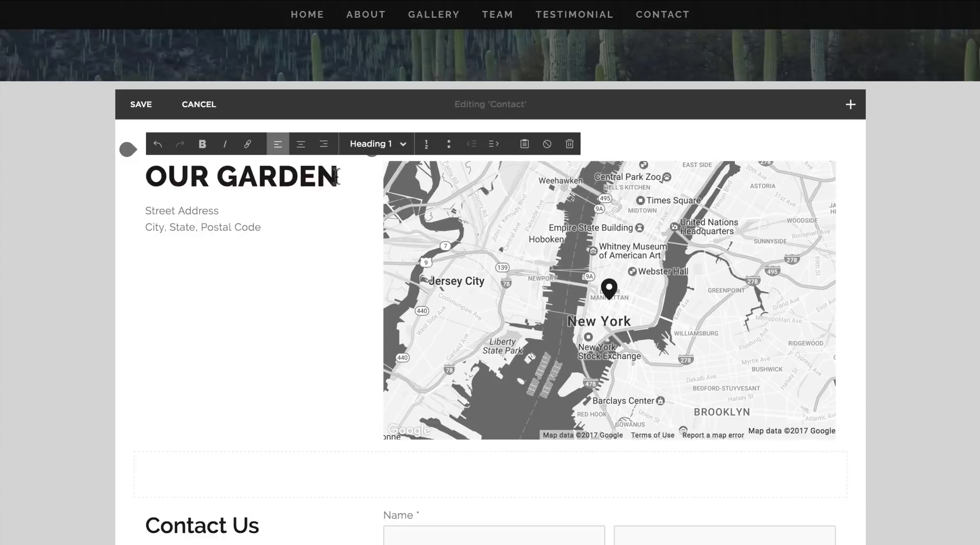
Give the "Our Garden" heading the same smaller heading style as "Contact Us".
drag(333, 175, 150, 176)
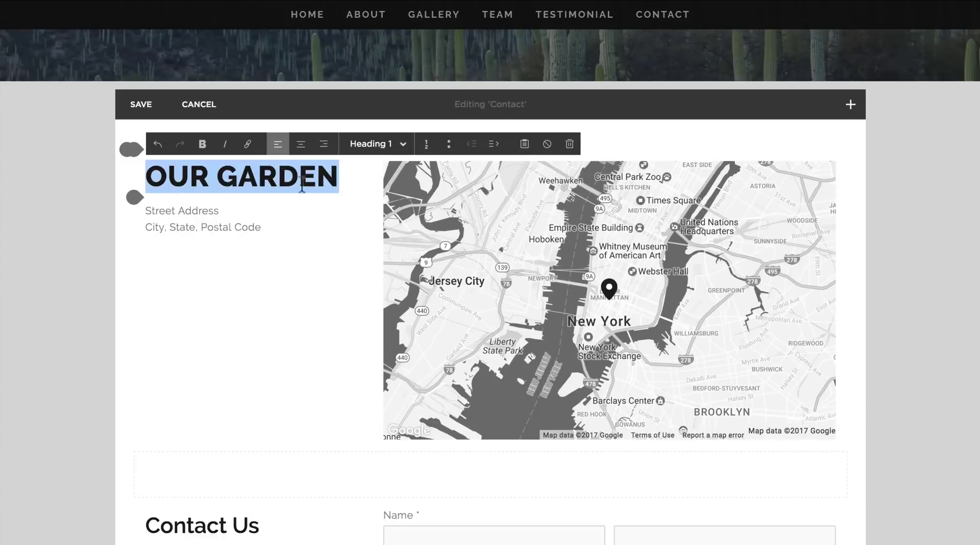
click(365, 149)
click(376, 214)
Split city, state and postal code onto separate lines and add the hours "Mon-Fri: 9am-5pm", "Sat: 9am-2pm" and "Sun: Closed" below.
click(284, 230)
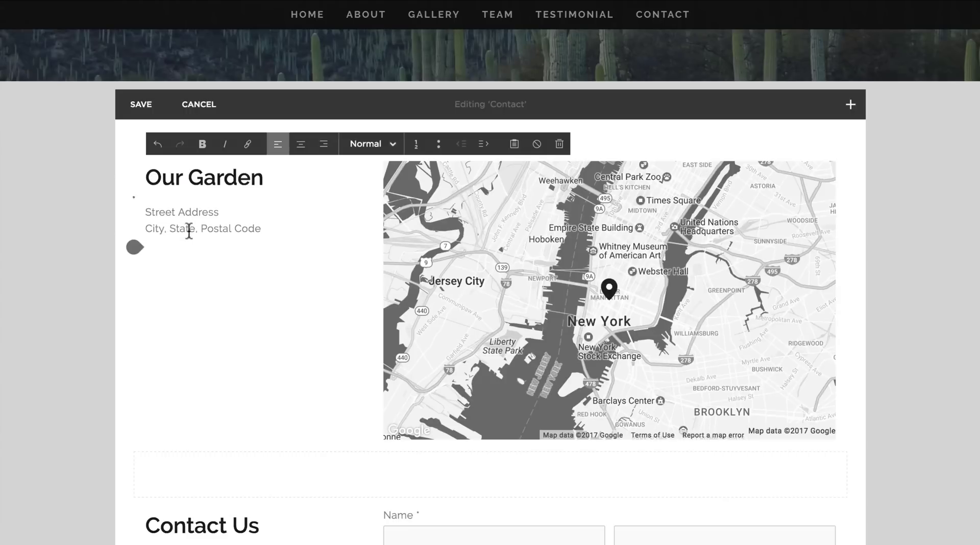
key(Return)
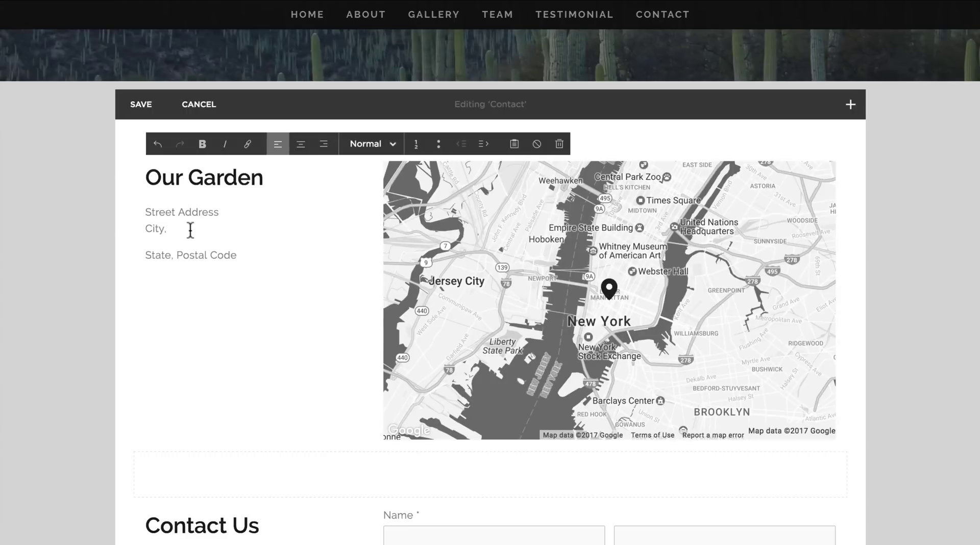
key(BackSpace)
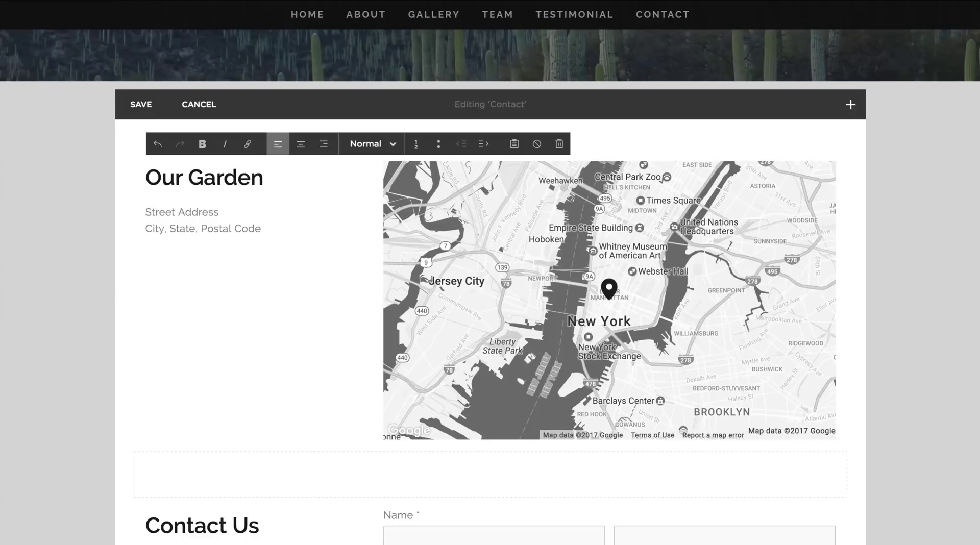
key(Return)
key(Return)
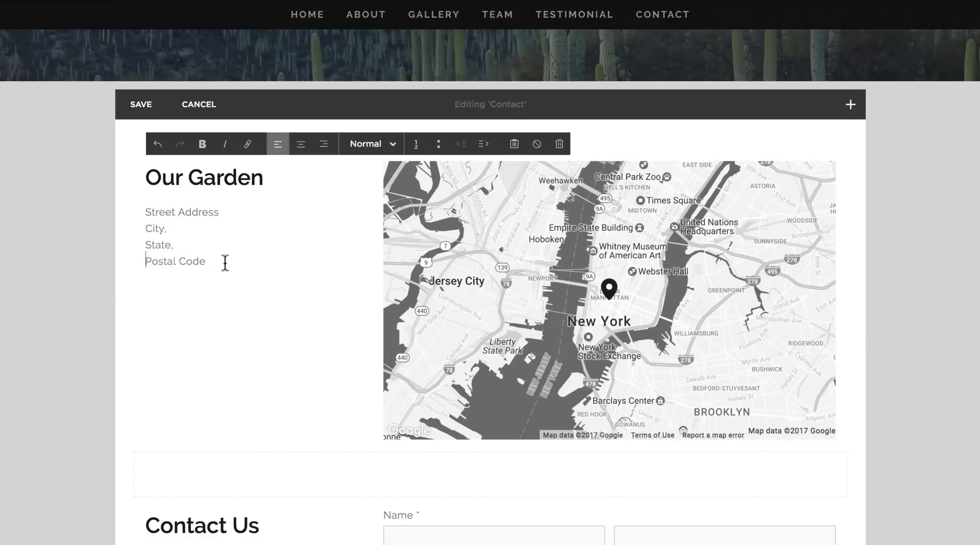
key(BackSpace)
text(Mon-Fri: 9am-5pm Sat: 9am-2pm Sun: Closed)
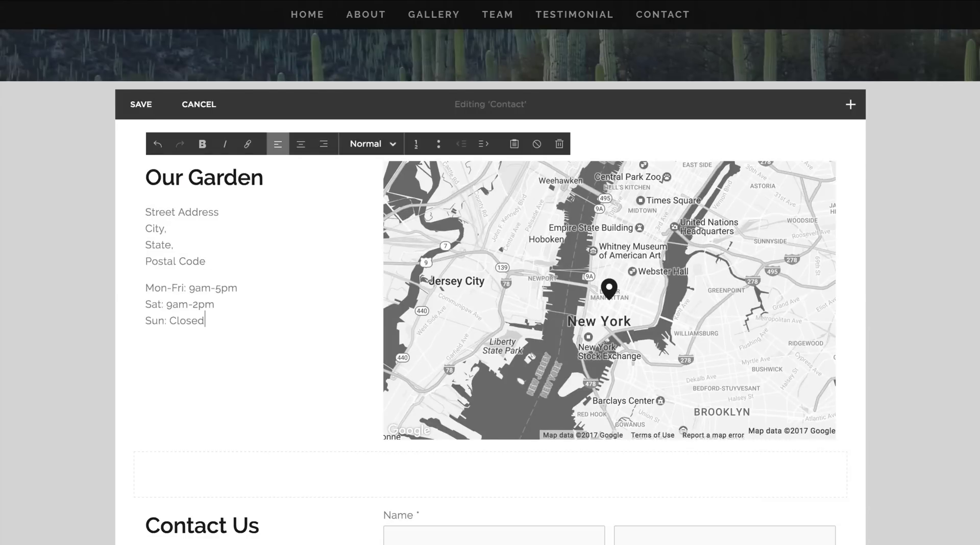
Add a bold line "Opening Hours" above the "Mon-Fri: 9am-5pm" line in the Contact section.
click(147, 288)
key(Return)
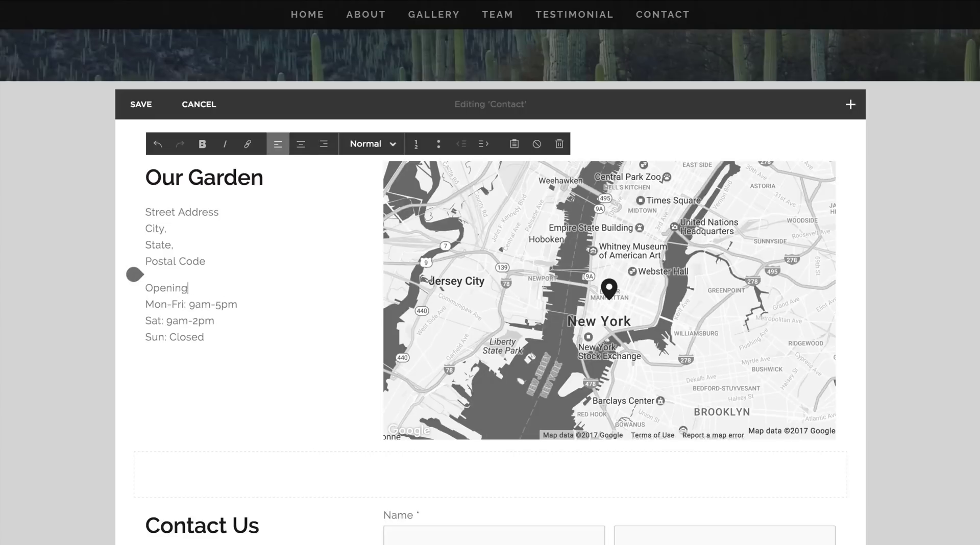
text(Opening ho)
key(BackSpace)
key(BackSpace)
text(Hours)
drag(221, 288, 135, 275)
click(202, 144)
click(246, 254)
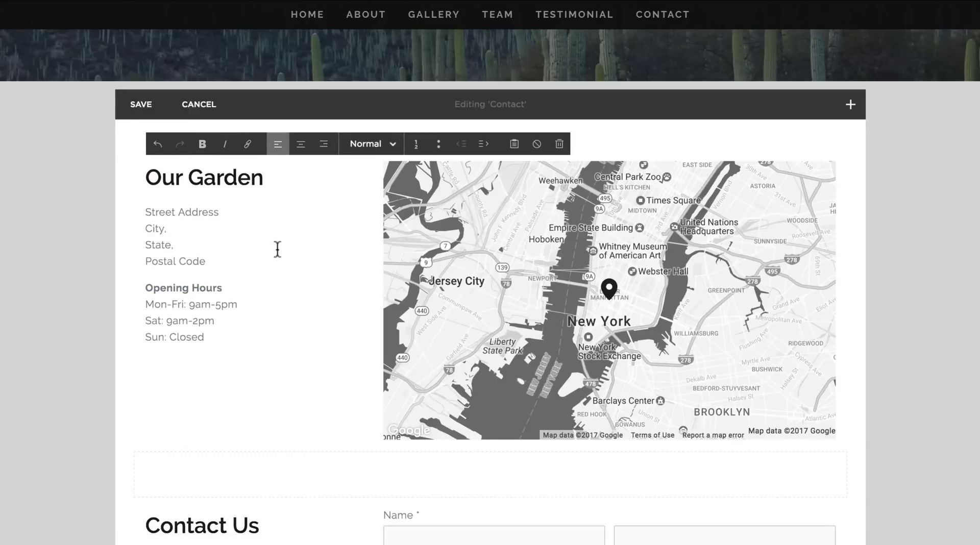
Delete the "Contact Us" placeholder text from "Aliquam bibendum" to its end and save the Contact section.
scroll(276, 248, down, 1)
scroll(269, 264, down, 5)
scroll(270, 266, down, 3)
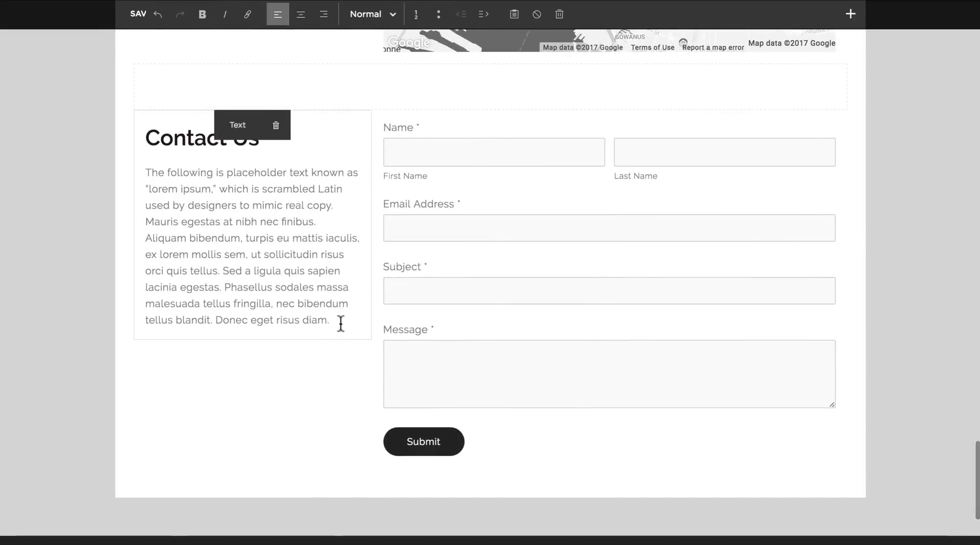
drag(341, 323, 143, 241)
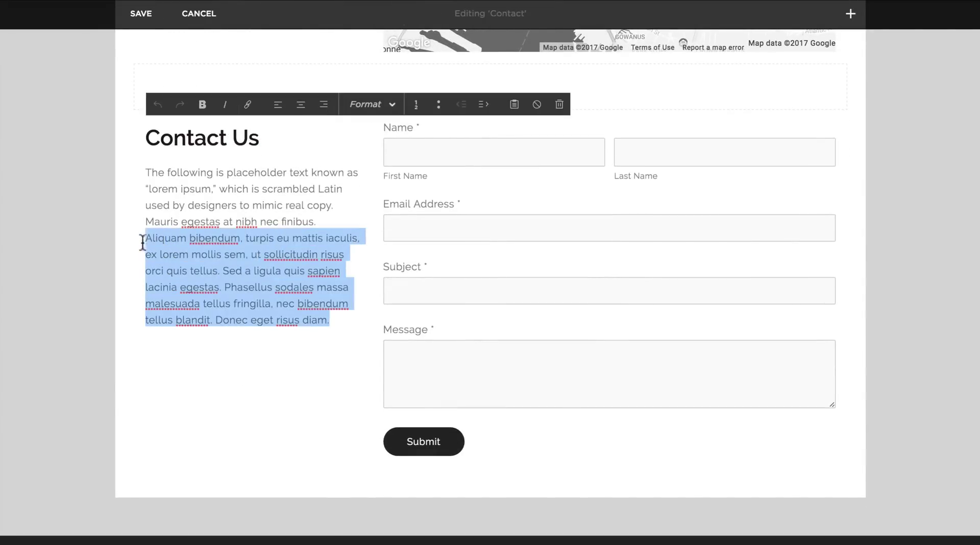
key(BackSpace)
scroll(314, 295, up, 7)
scroll(316, 300, up, 3)
click(141, 223)
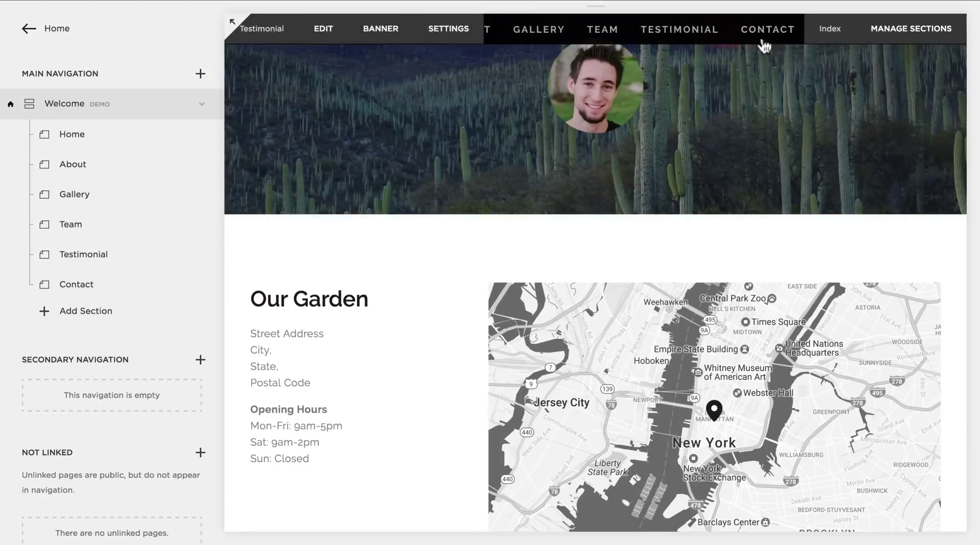
Jump to the Contact section through the site navigation and review it down to the footer's social icons.
click(689, 37)
click(759, 37)
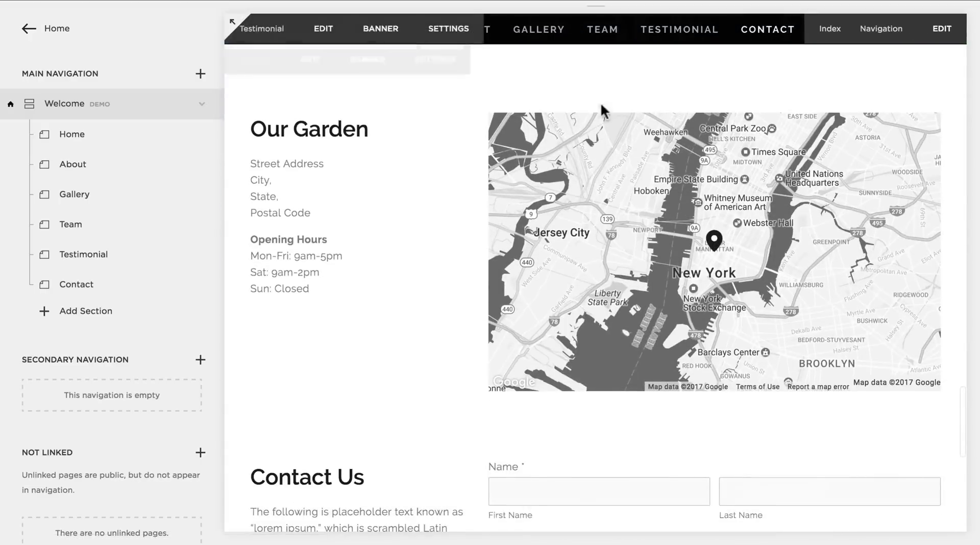
scroll(385, 209, down, 10)
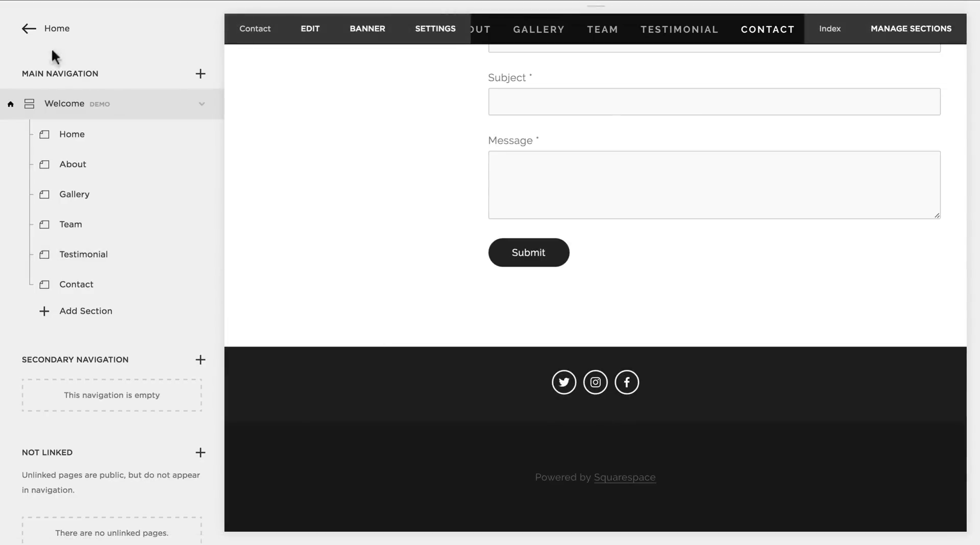
Check the social accounts listed under Connected Accounts in the site settings, and return to the main menu.
click(31, 35)
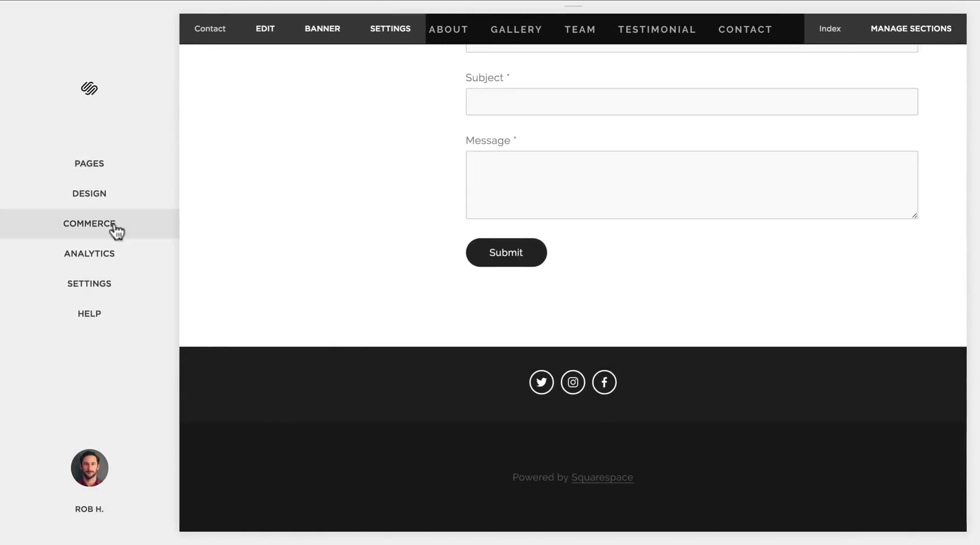
click(124, 286)
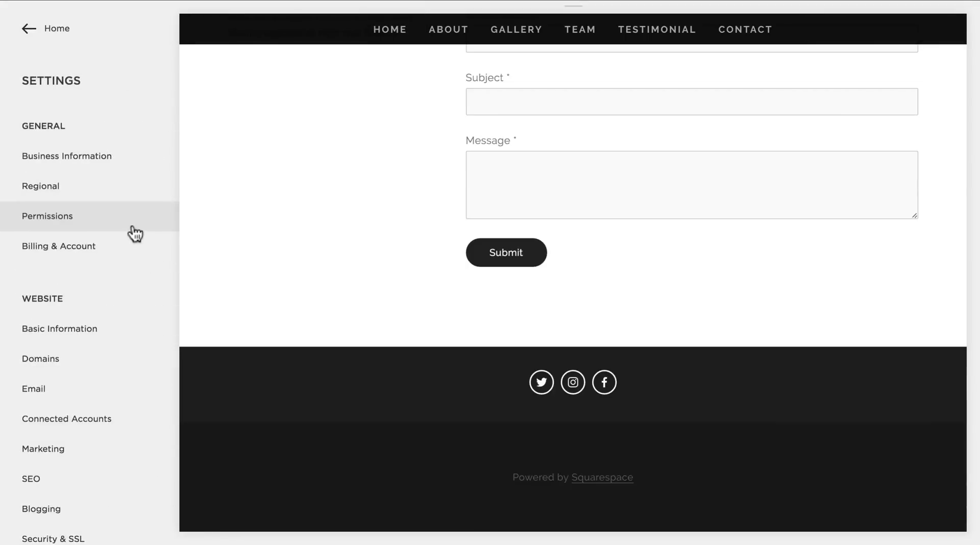
scroll(135, 234, down, 5)
click(131, 166)
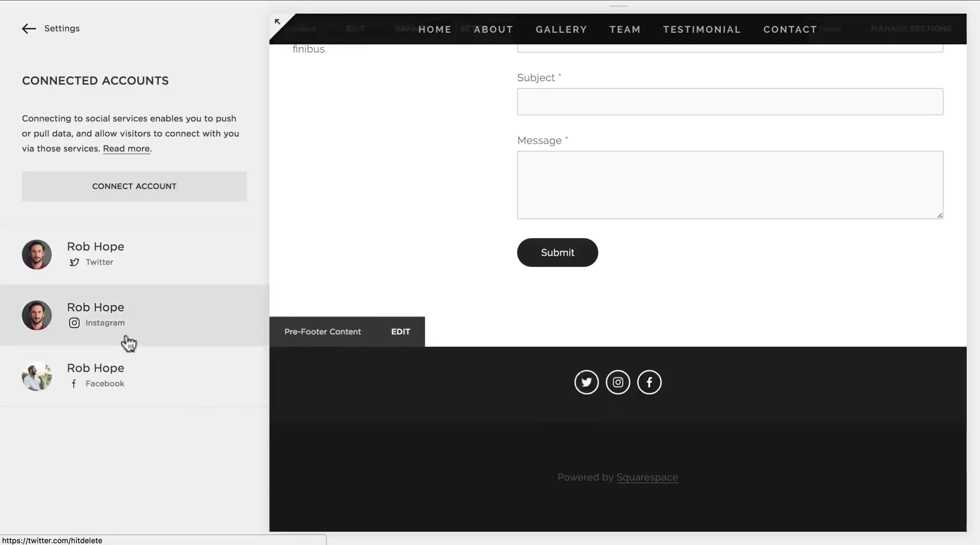
click(26, 33)
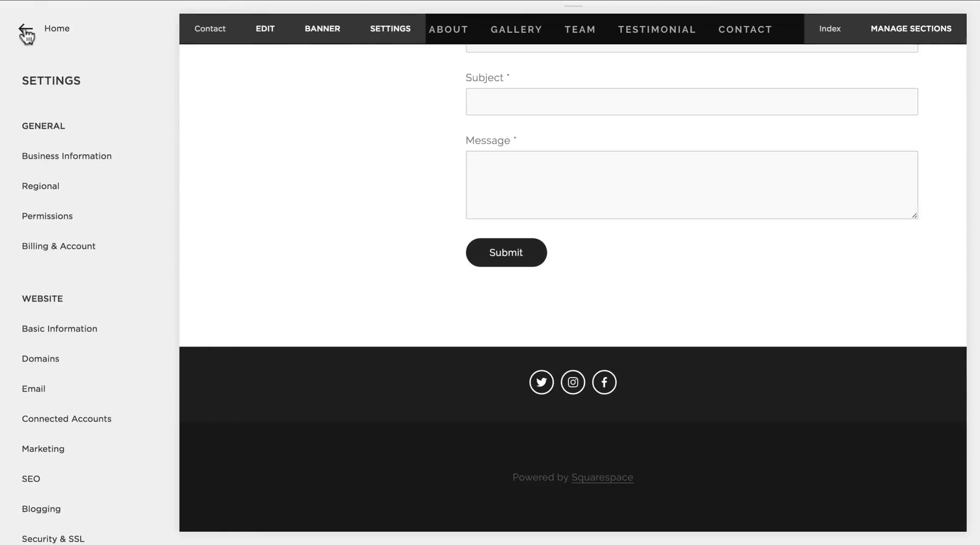
click(25, 32)
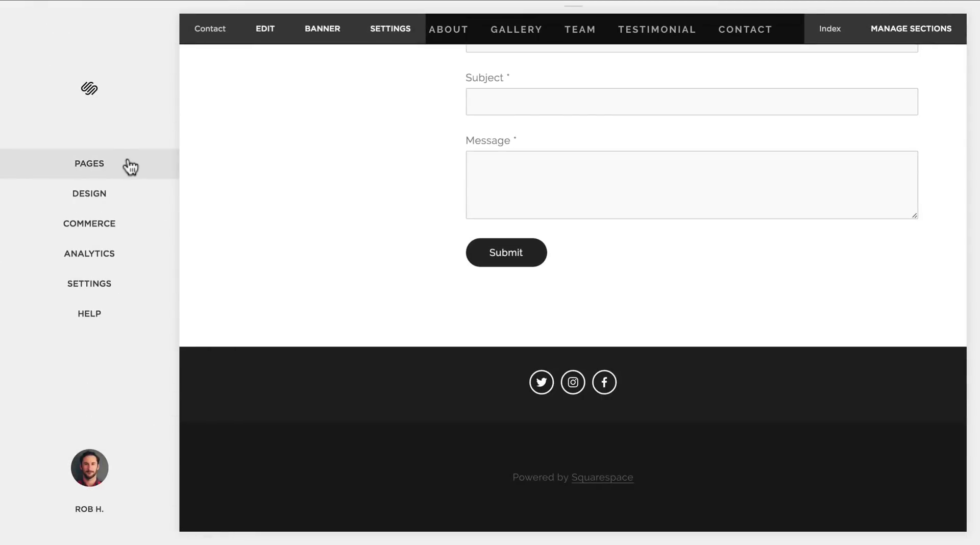
Open the Welcome page and review its sections from the banner down to Contact.
click(130, 166)
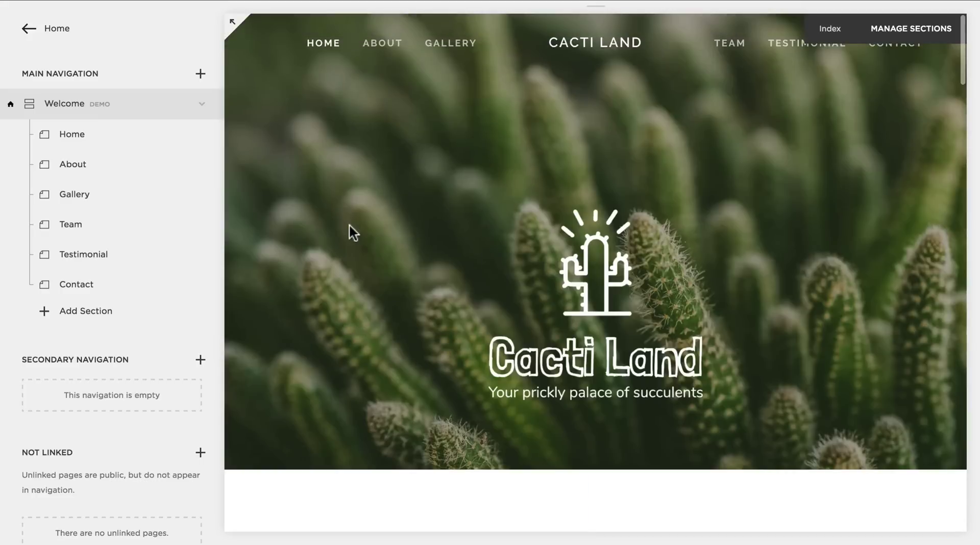
scroll(349, 223, down, 15)
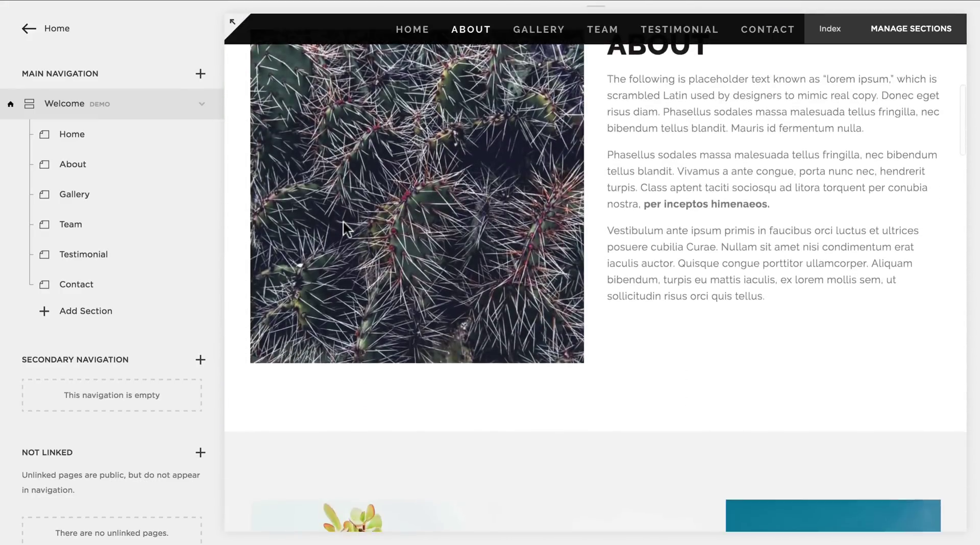
scroll(343, 223, down, 20)
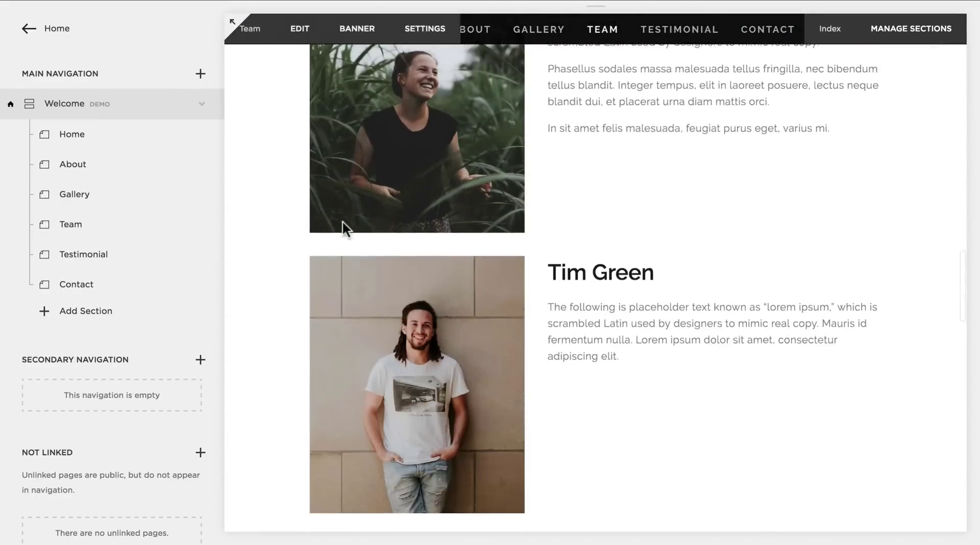
scroll(341, 223, down, 15)
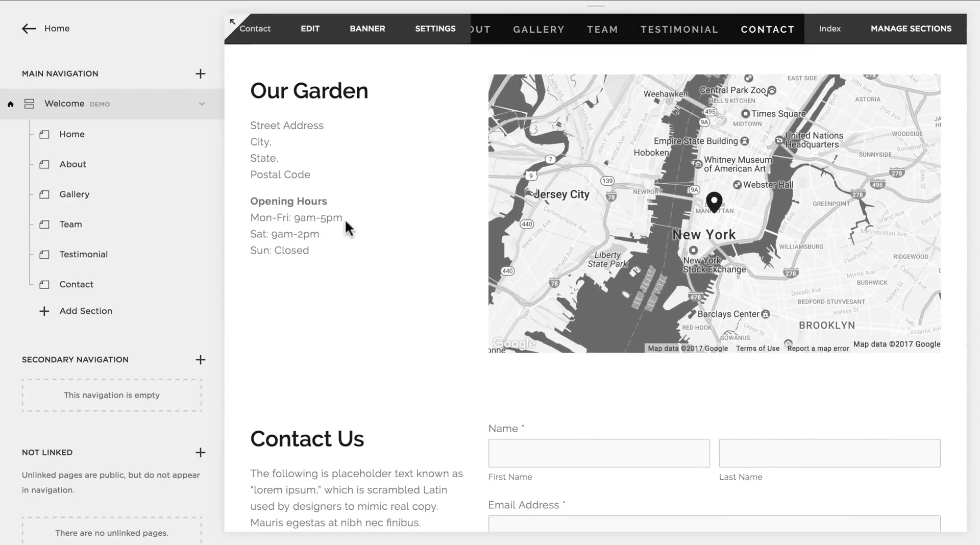
scroll(326, 219, up, 1)
Preview the site at full size, examine the banner and the About section, and return to the editor.
click(25, 29)
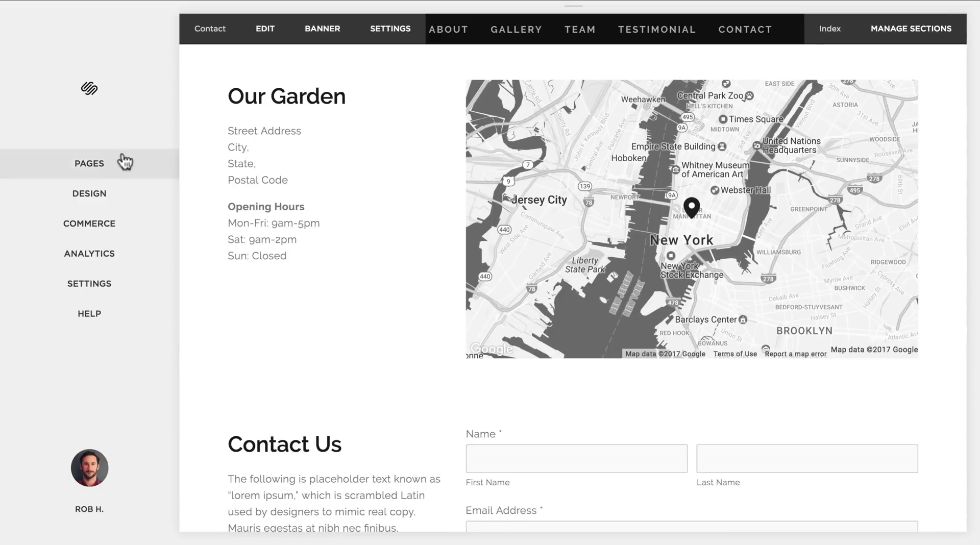
mouse_move(188, 29)
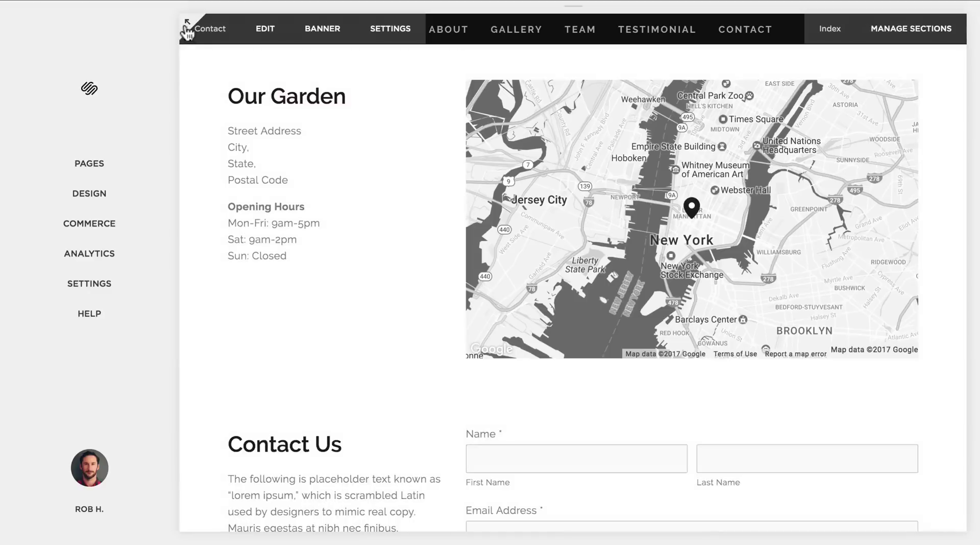
click(187, 25)
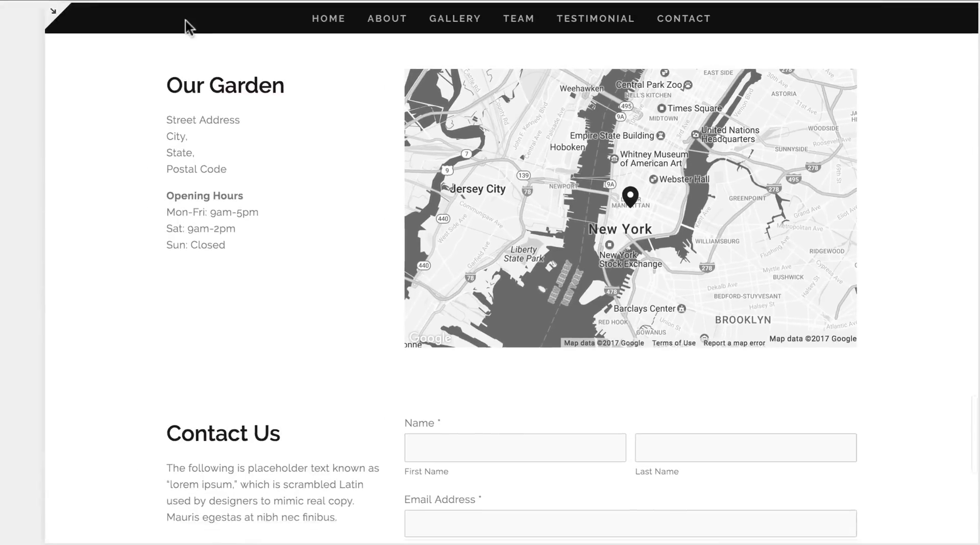
scroll(34, 87, up, 10)
scroll(32, 83, up, 15)
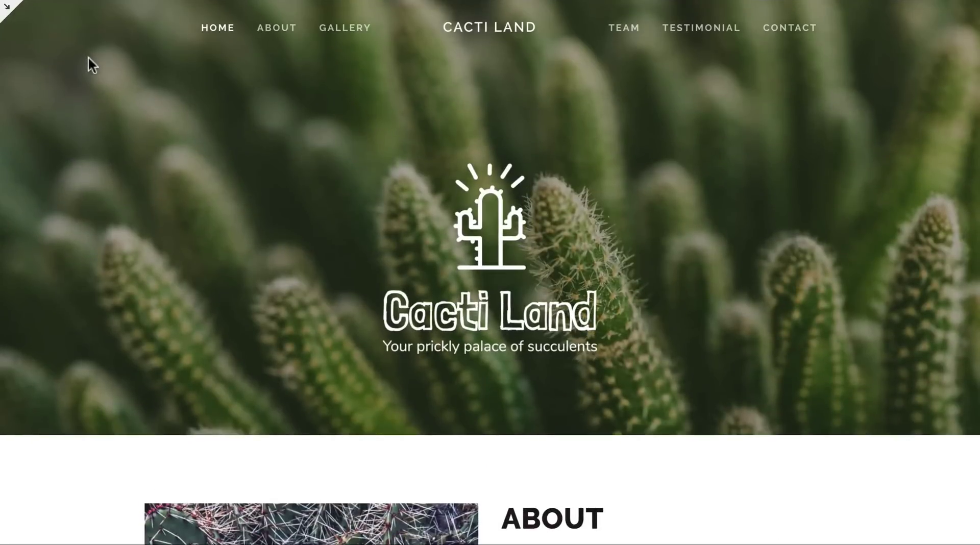
scroll(90, 87, down, 3)
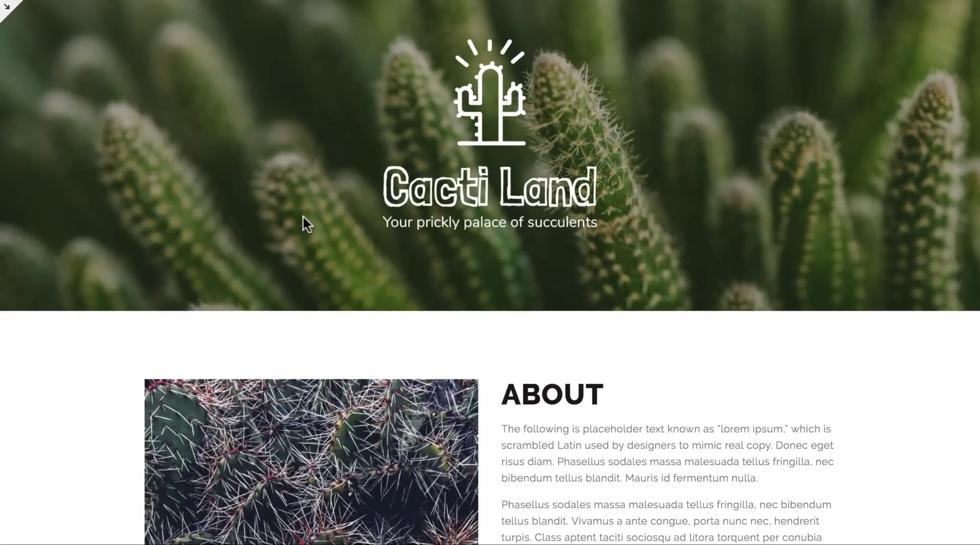
scroll(302, 215, down, 4)
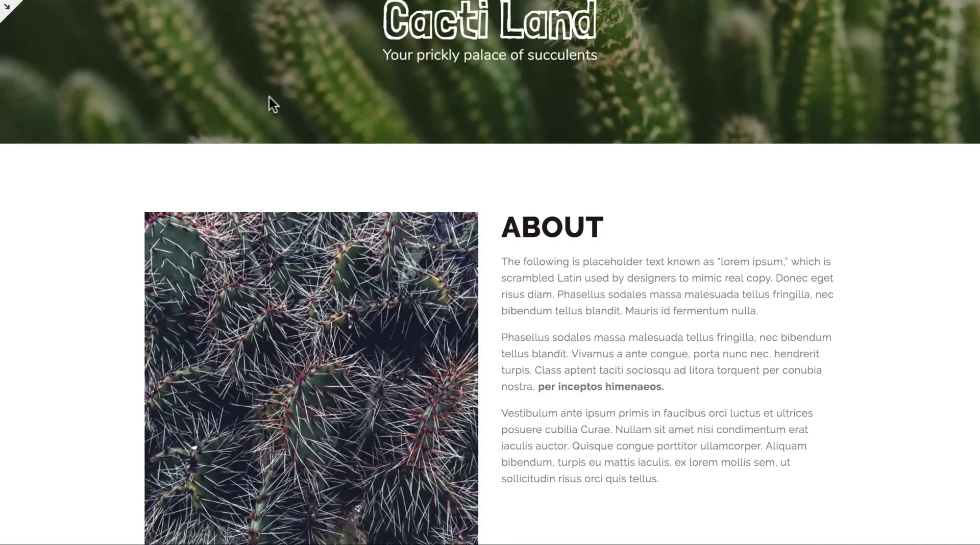
scroll(271, 99, up, 7)
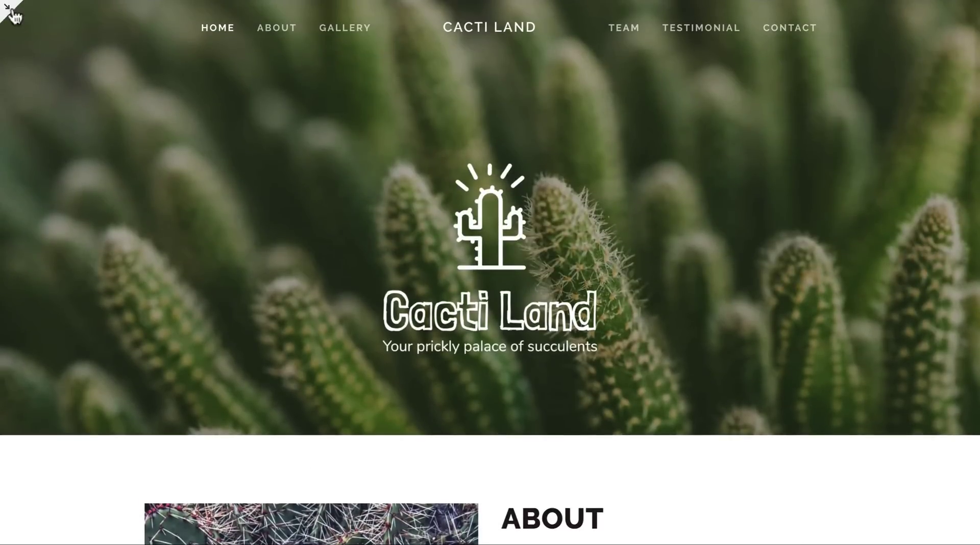
click(8, 11)
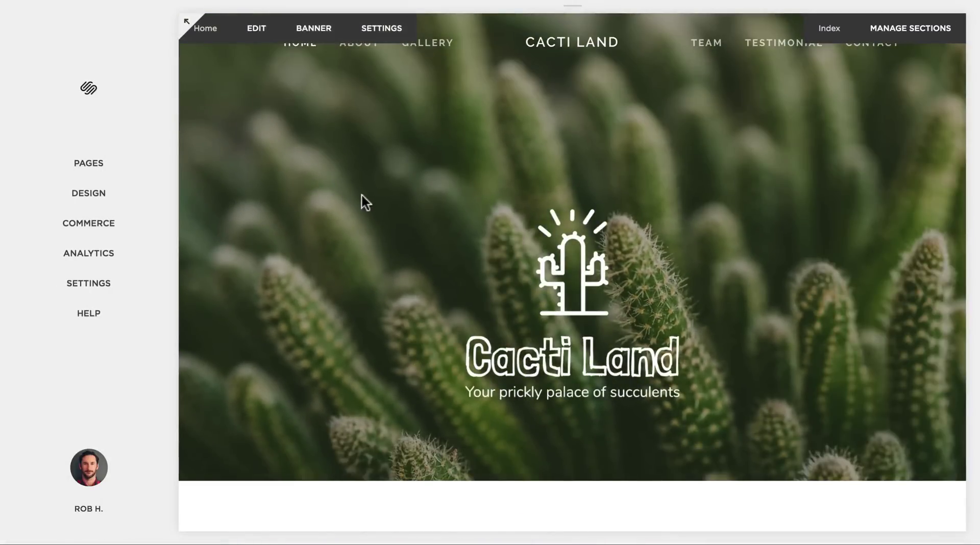
Add a spacer block below the Cacti Land logo in the Home section and save it.
click(118, 164)
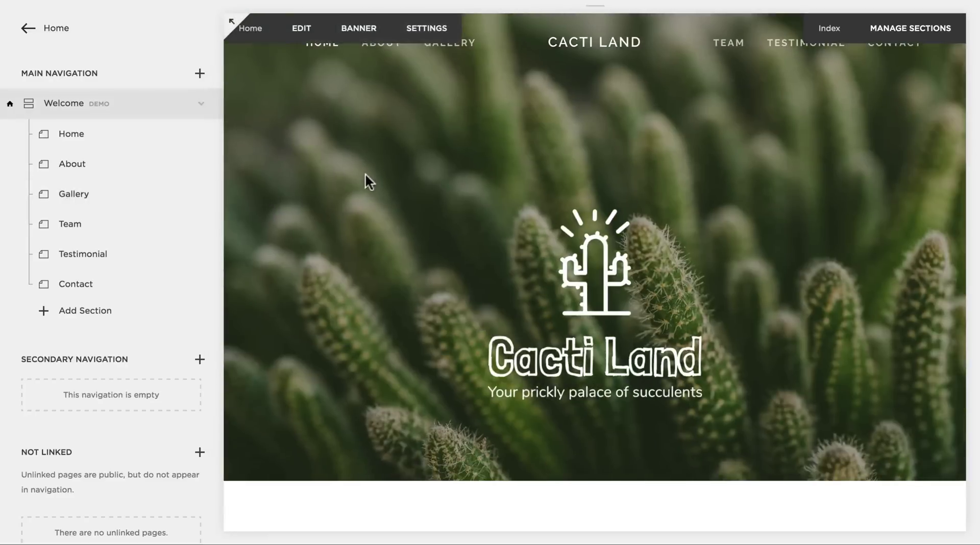
click(115, 139)
scroll(387, 307, down, 3)
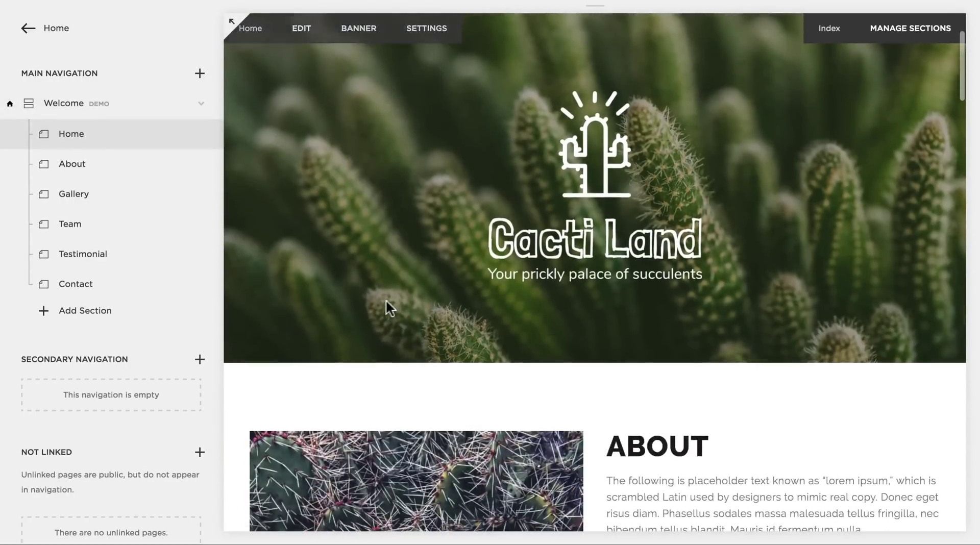
click(302, 32)
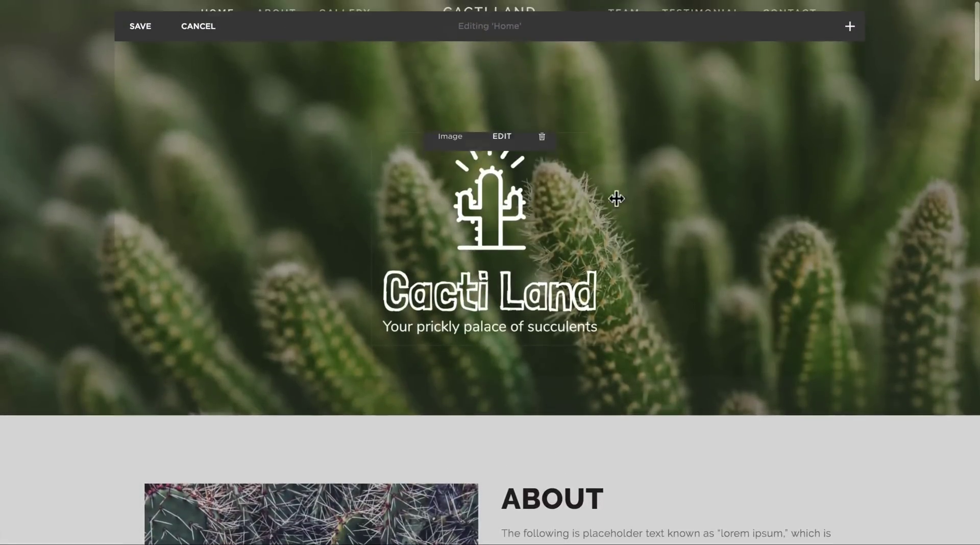
click(851, 29)
scroll(786, 170, down, 4)
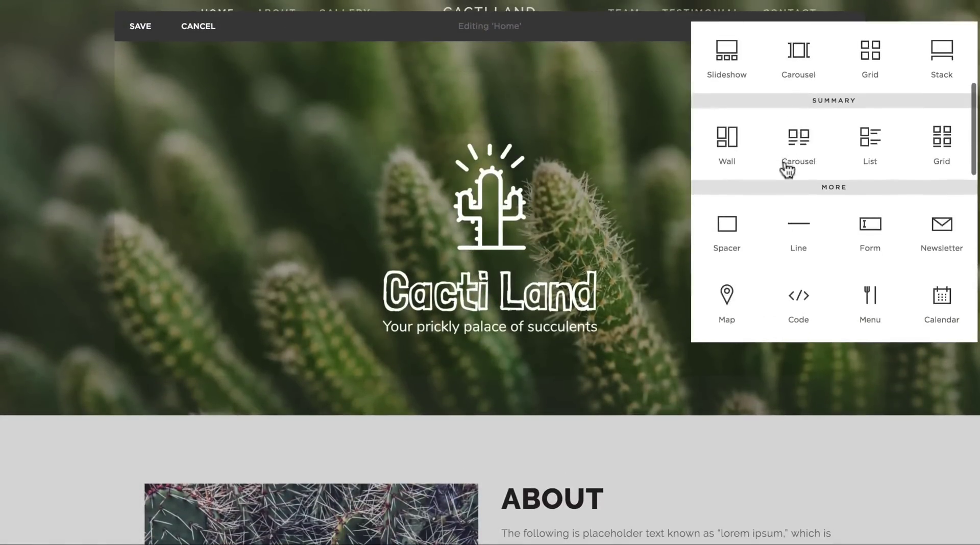
click(730, 226)
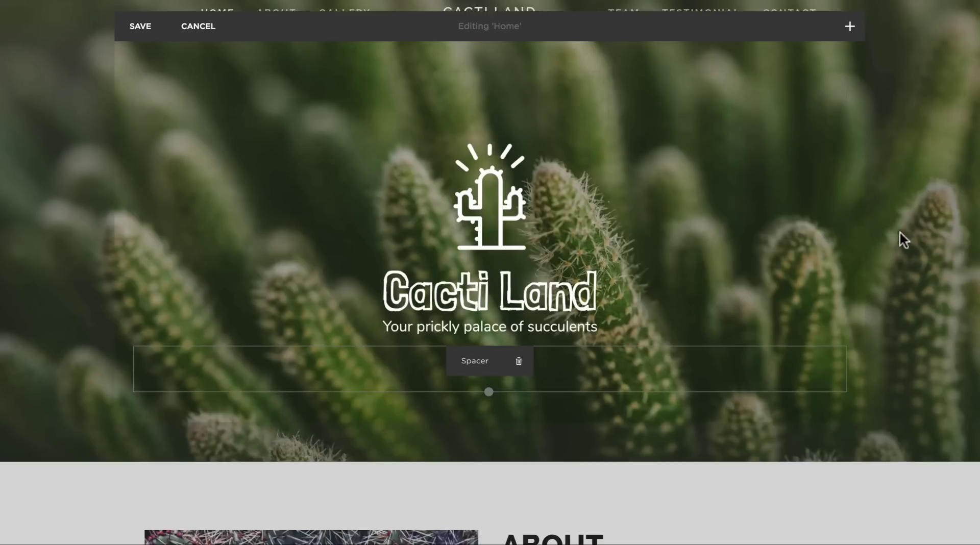
click(140, 26)
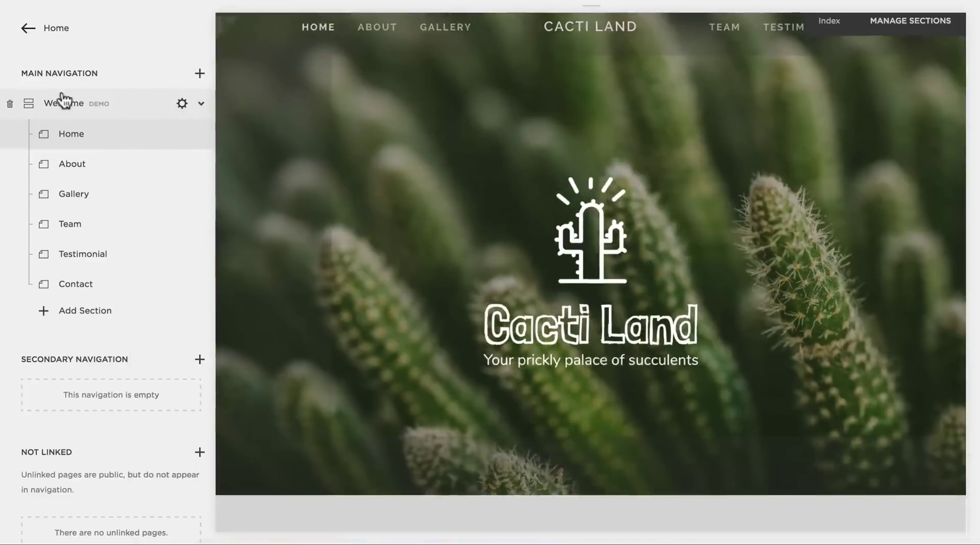
Edit the About section, retype its heading as "About" and format it as Heading 2.
scroll(341, 187, down, 5)
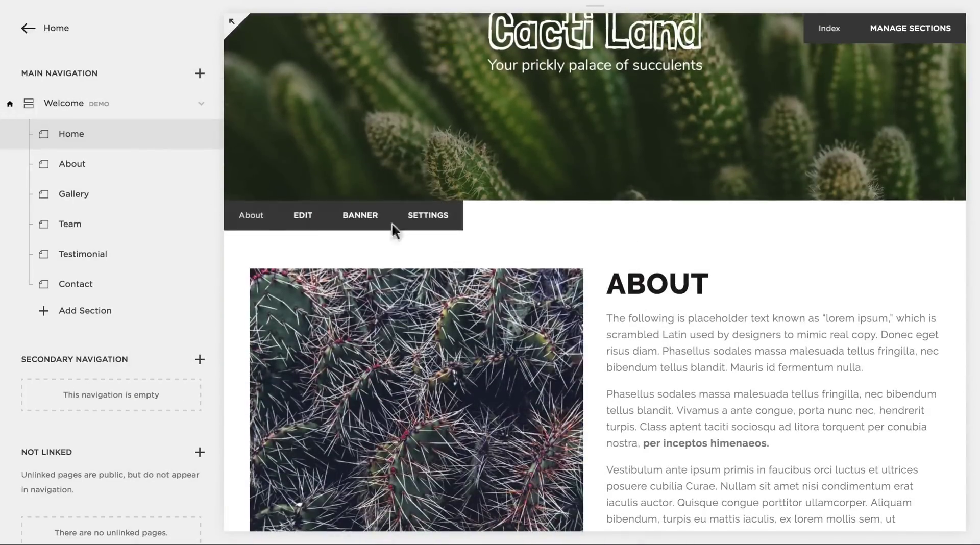
click(100, 170)
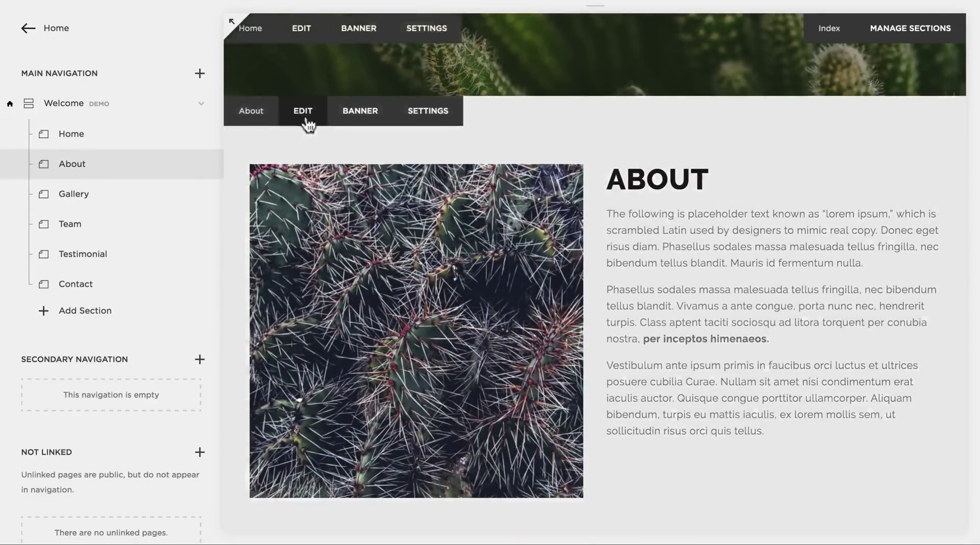
click(305, 120)
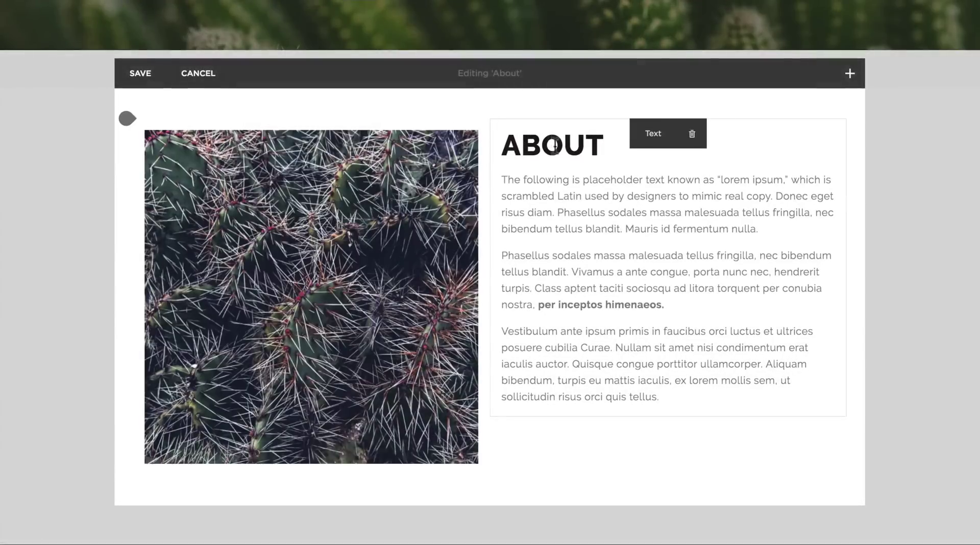
double_click(554, 145)
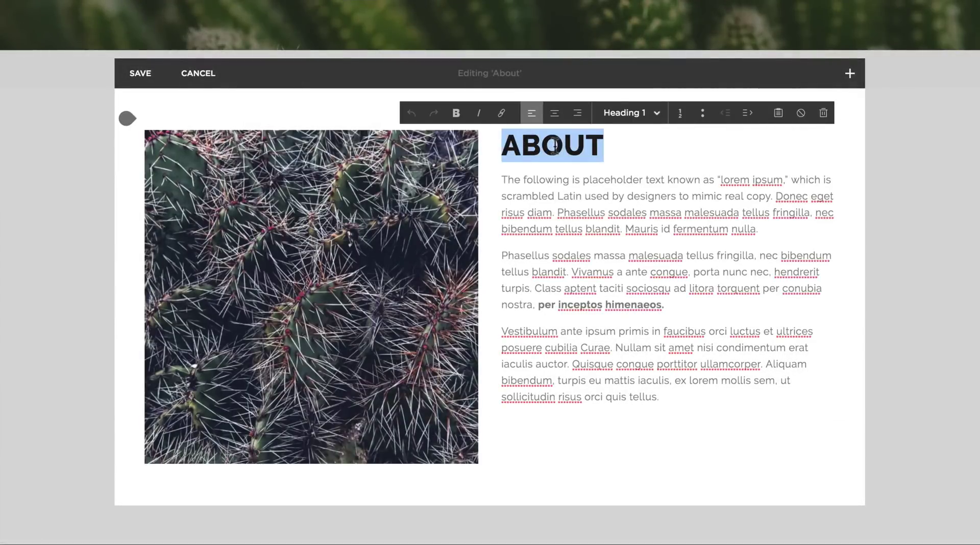
text(ABO)
drag(609, 144, 499, 135)
click(655, 113)
click(642, 184)
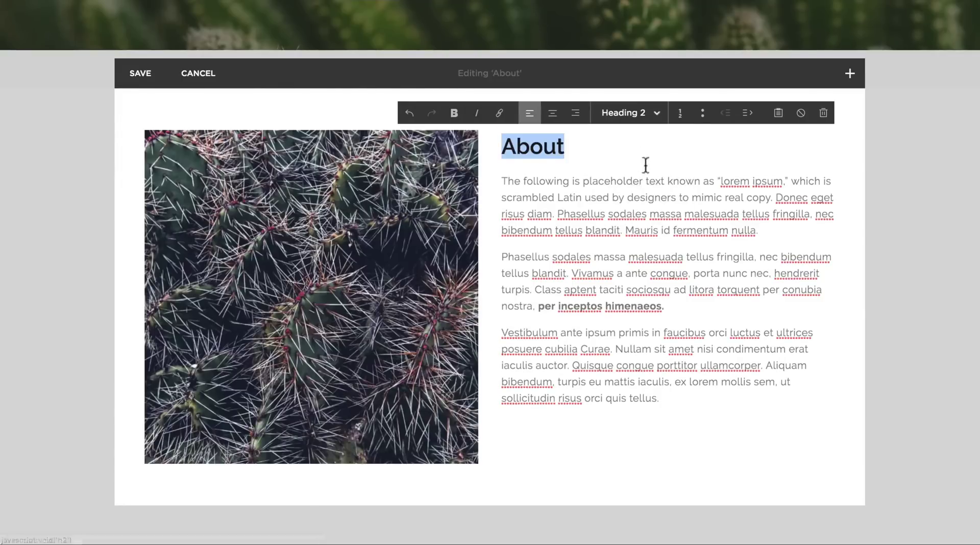
Save the edited About section.
key(Escape)
key(ctrl+s)
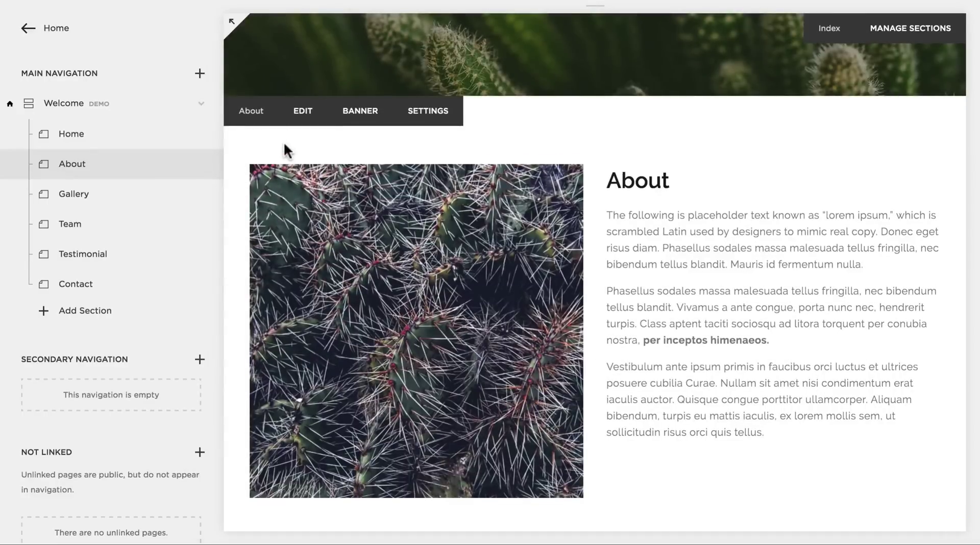
scroll(283, 142, up, 10)
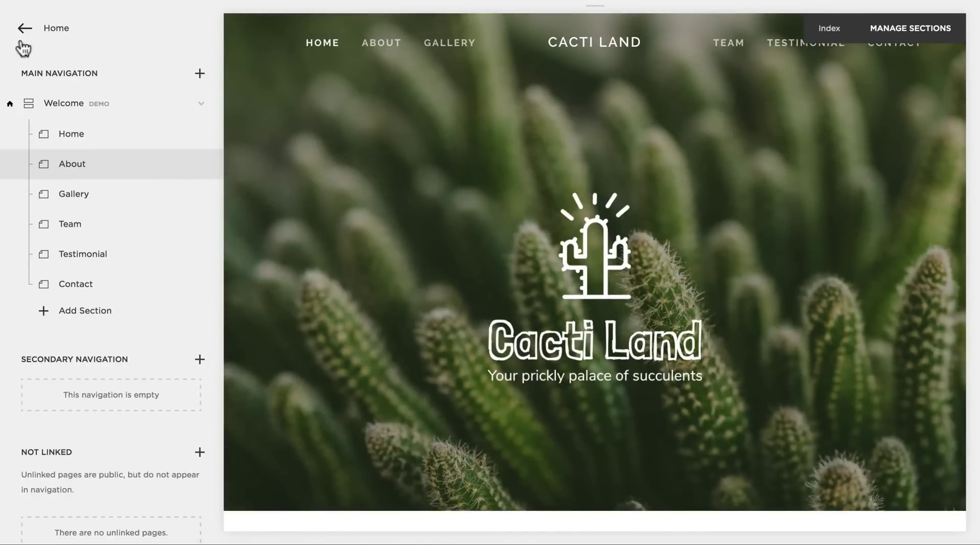
Go from the page list to the design settings and open the Style Editor.
click(23, 29)
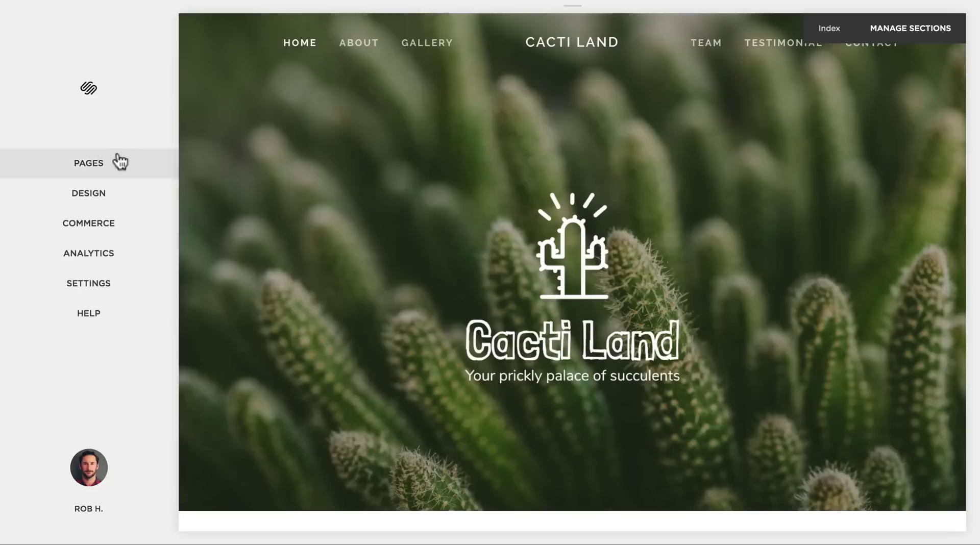
mouse_move(246, 96)
click(121, 195)
scroll(291, 193, down, 5)
scroll(294, 190, down, 3)
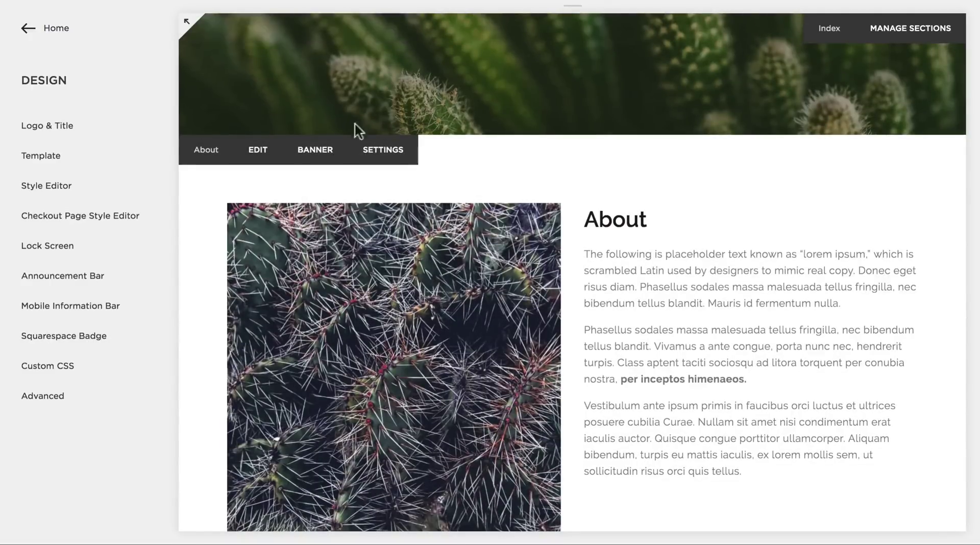
scroll(542, 121, up, 5)
scroll(543, 121, down, 5)
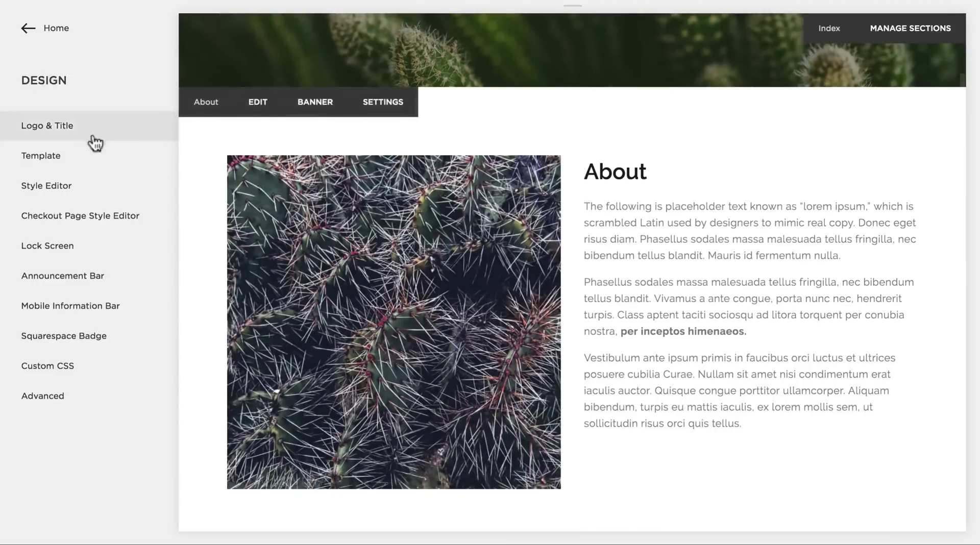
click(107, 186)
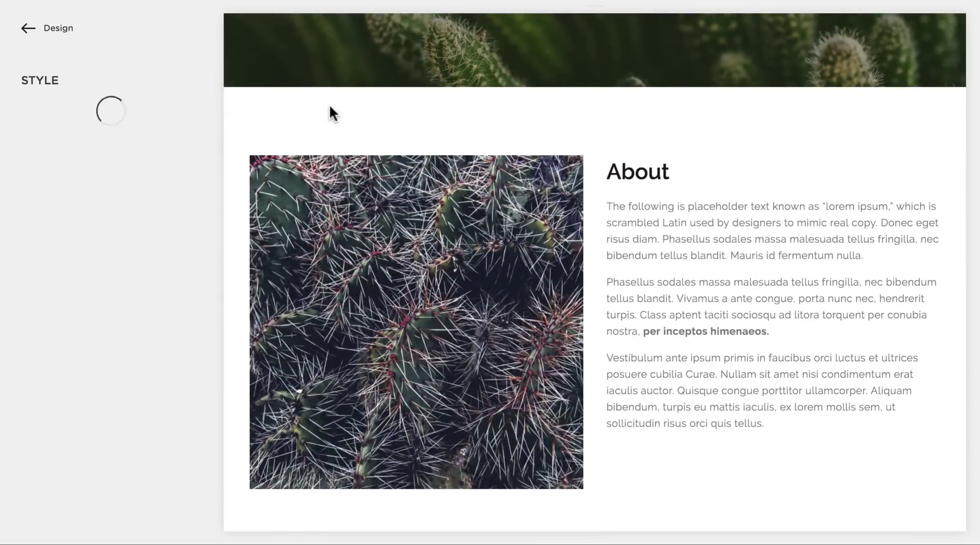
Select the body text in the About section and change its font to Lato.
scroll(331, 104, up, 2)
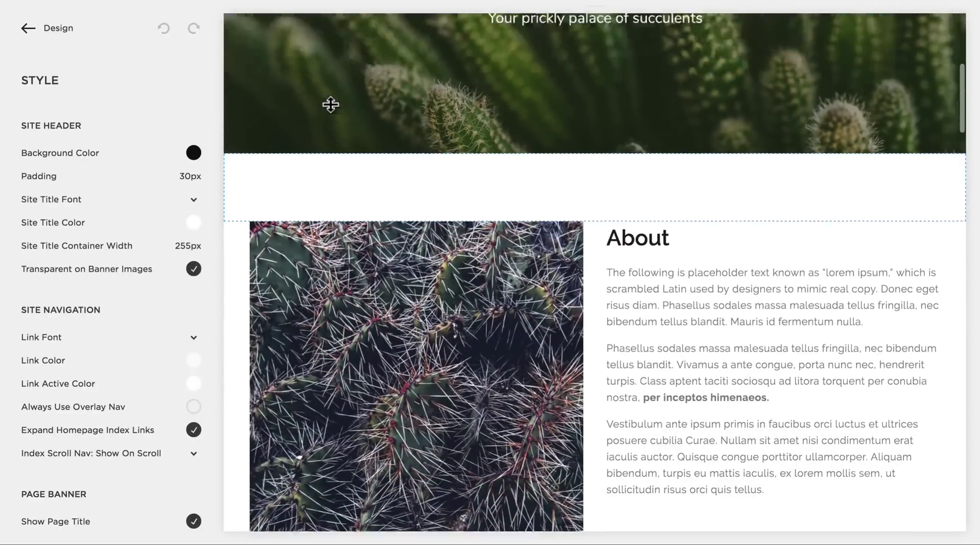
scroll(330, 105, up, 5)
scroll(324, 109, up, 5)
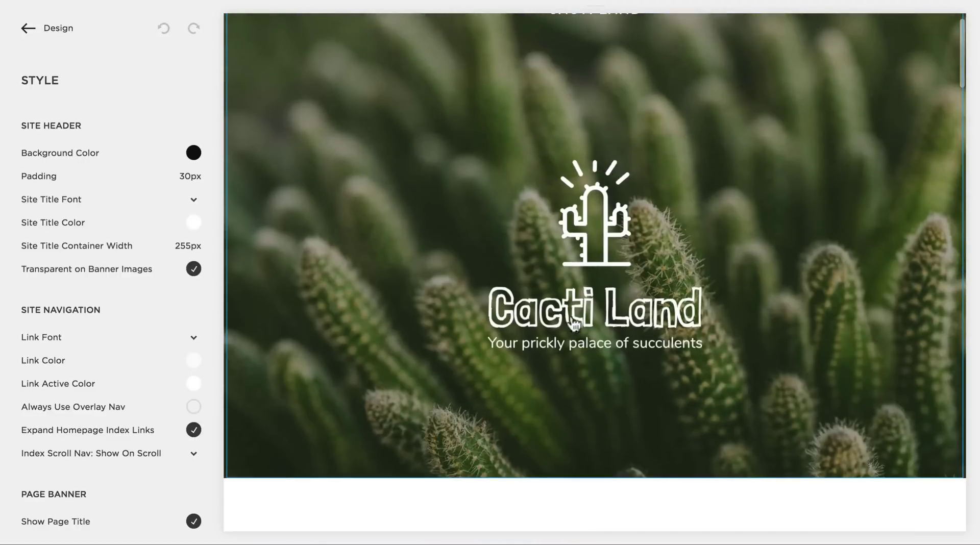
scroll(512, 274, down, 8)
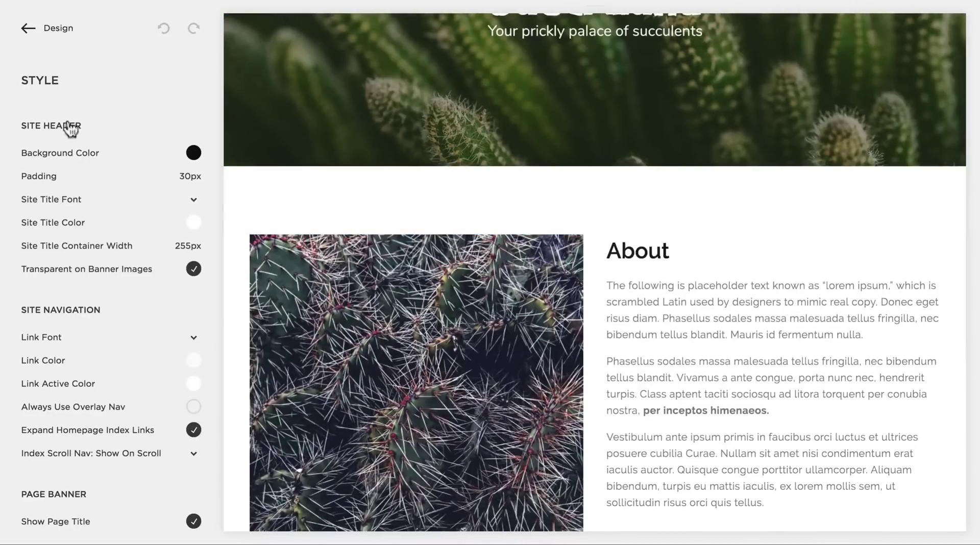
scroll(729, 311, down, 2)
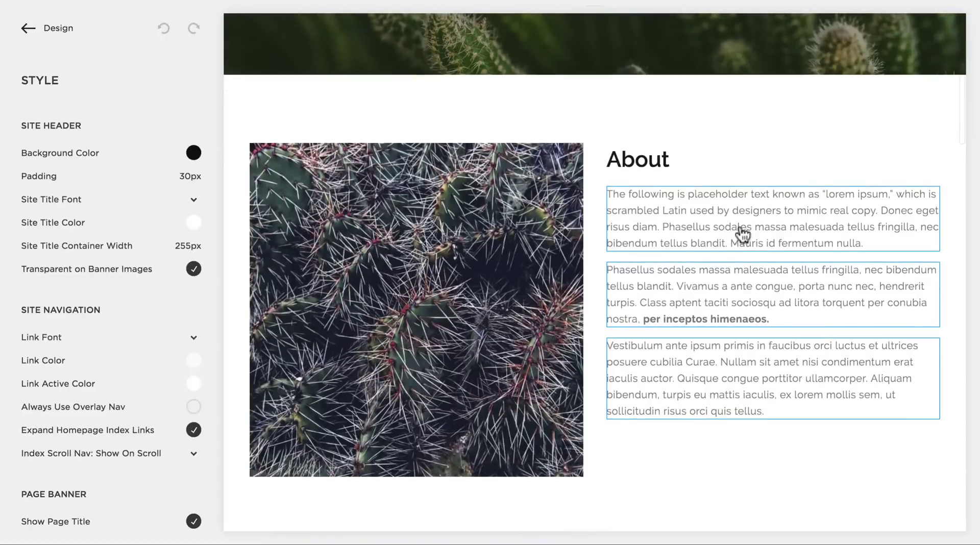
click(800, 231)
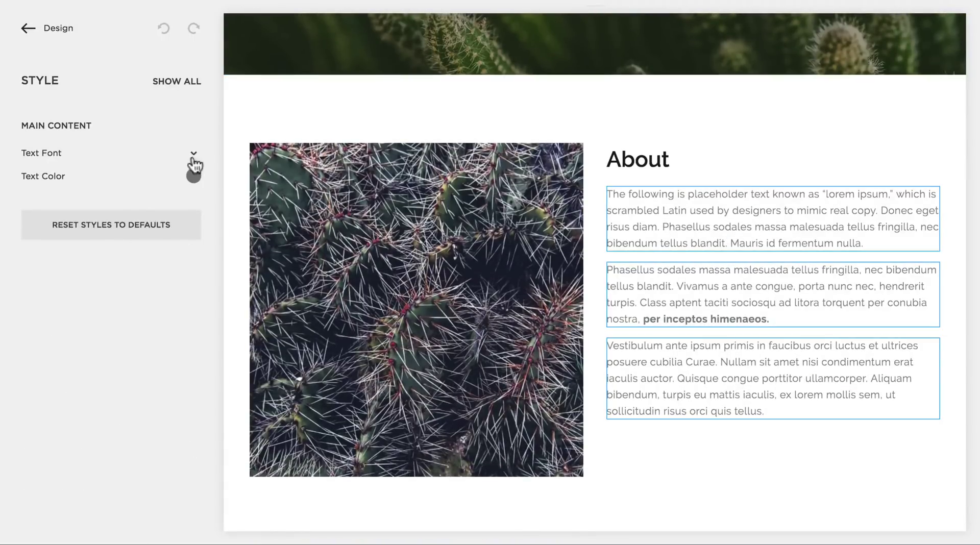
click(193, 154)
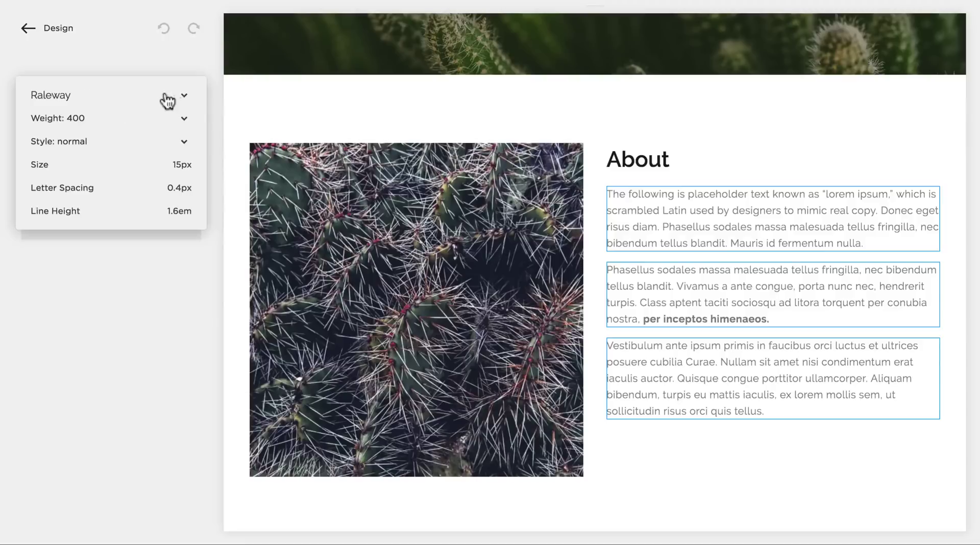
click(186, 98)
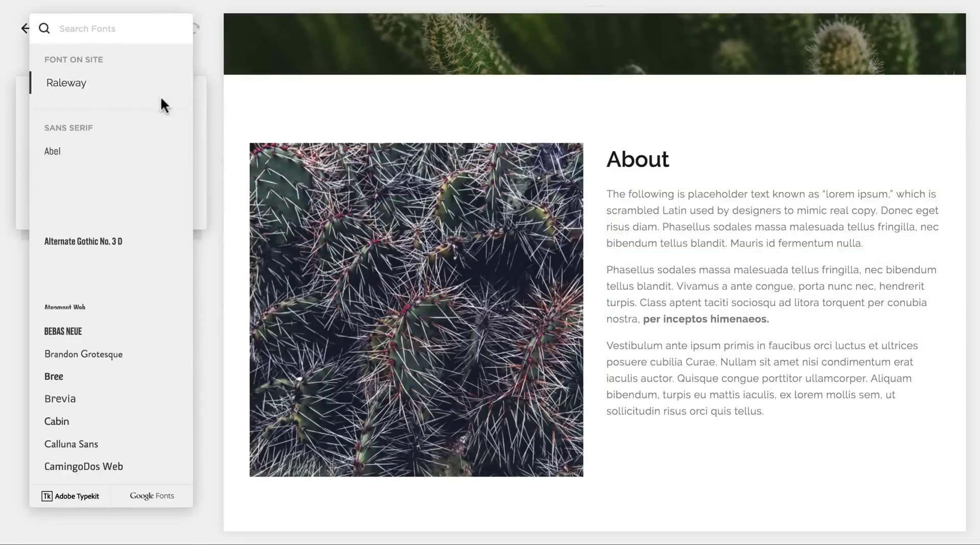
scroll(135, 159, down, 5)
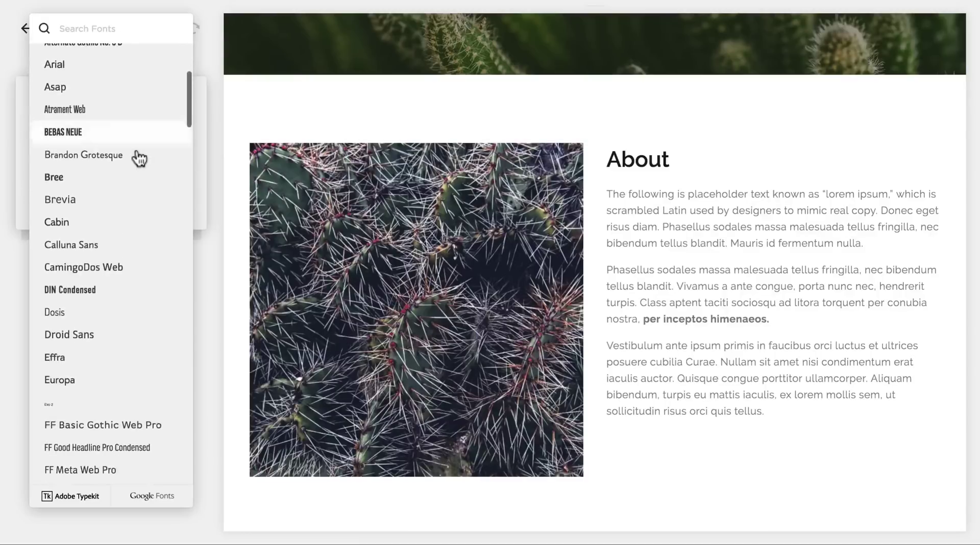
scroll(138, 159, down, 12)
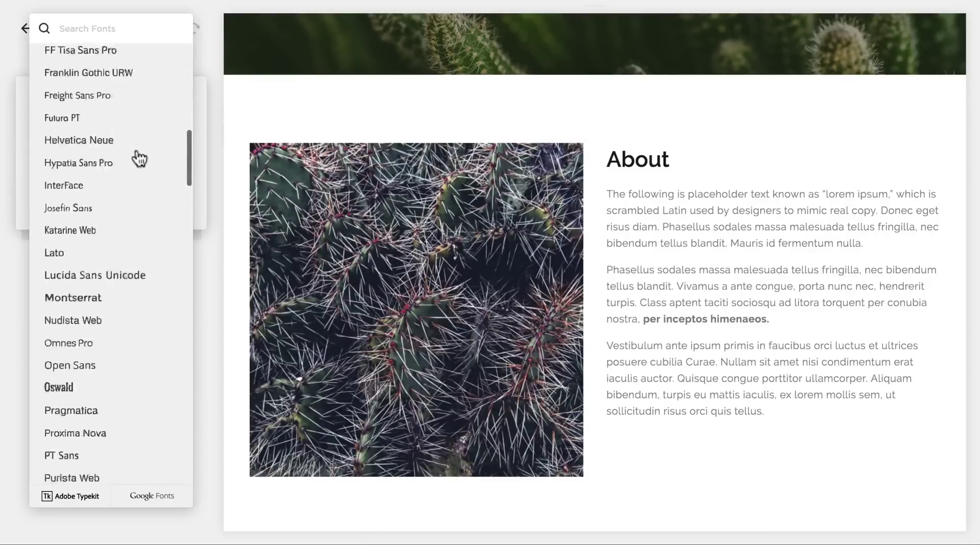
scroll(137, 159, down, 2)
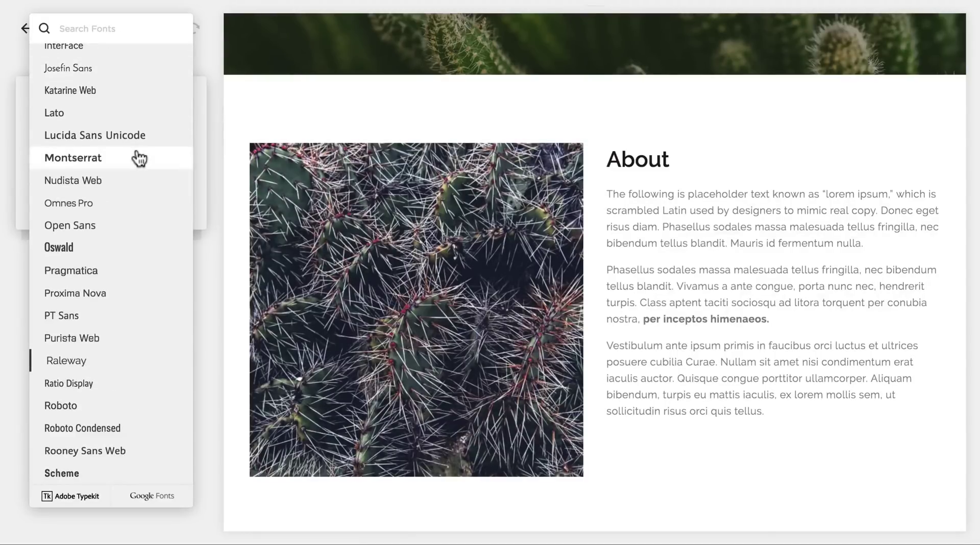
scroll(138, 158, down, 1)
click(132, 117)
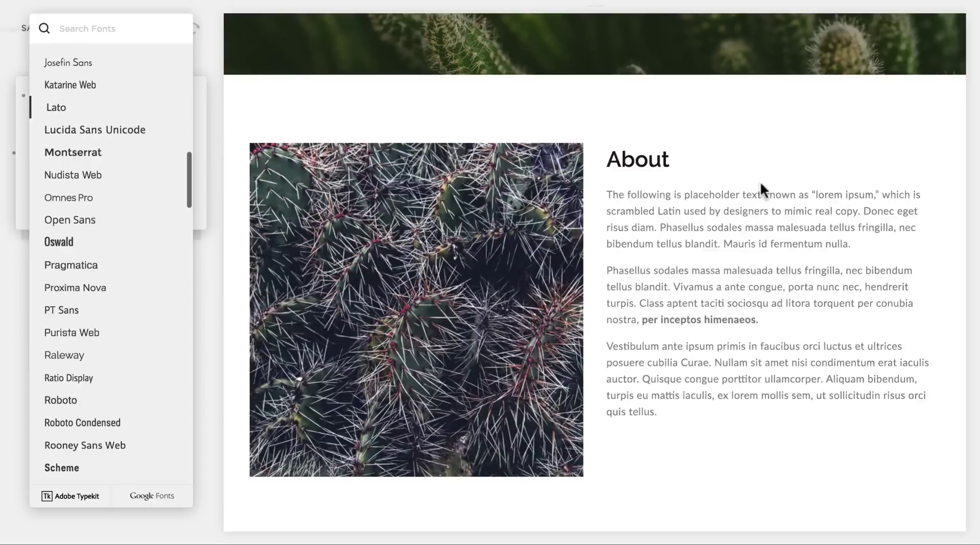
click(204, 118)
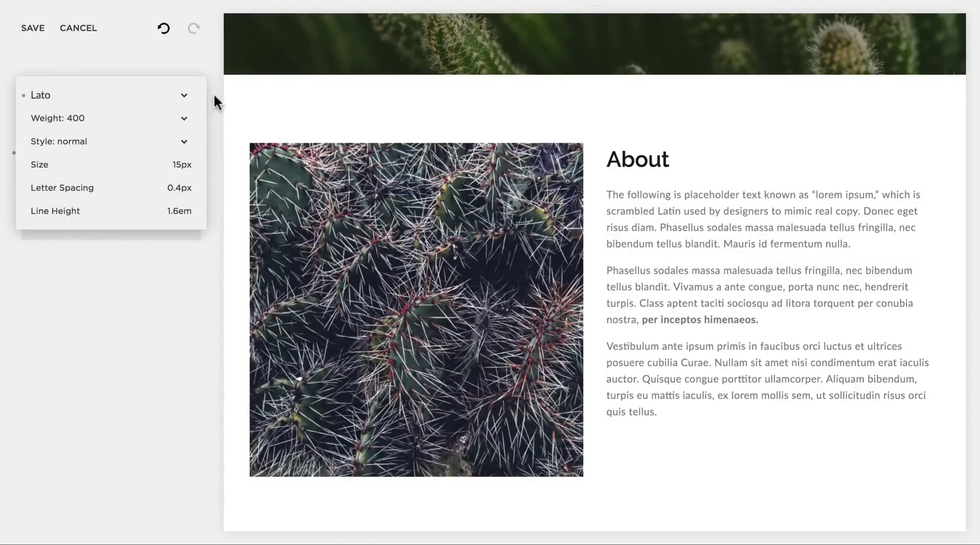
click(670, 146)
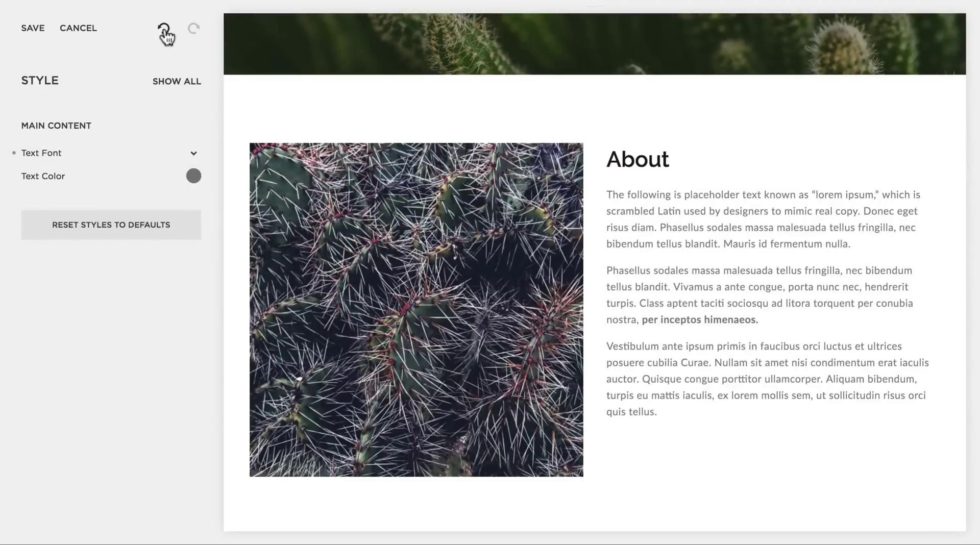
Undo and redo the body font change, and save the style settings.
click(165, 30)
click(195, 29)
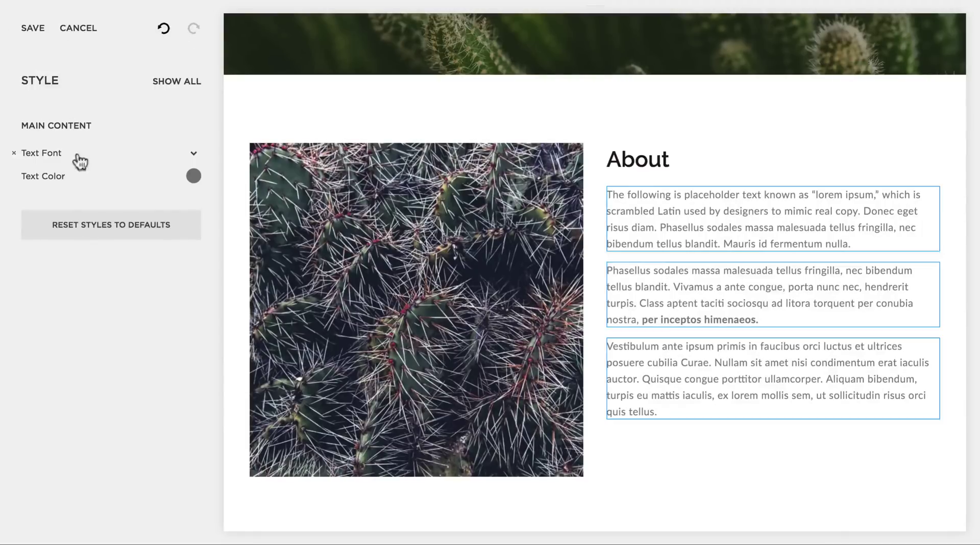
click(39, 41)
Select the quote in the Testimonial section, set its main content color to white and its index overlay size to 28px.
scroll(842, 230, down, 15)
scroll(844, 230, down, 10)
scroll(844, 231, down, 12)
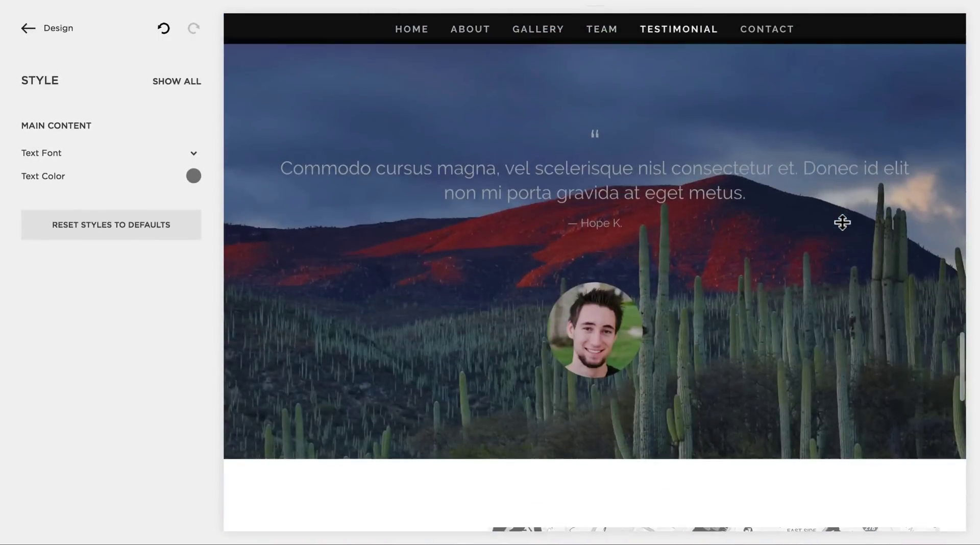
scroll(842, 230, down, 2)
scroll(843, 230, up, 3)
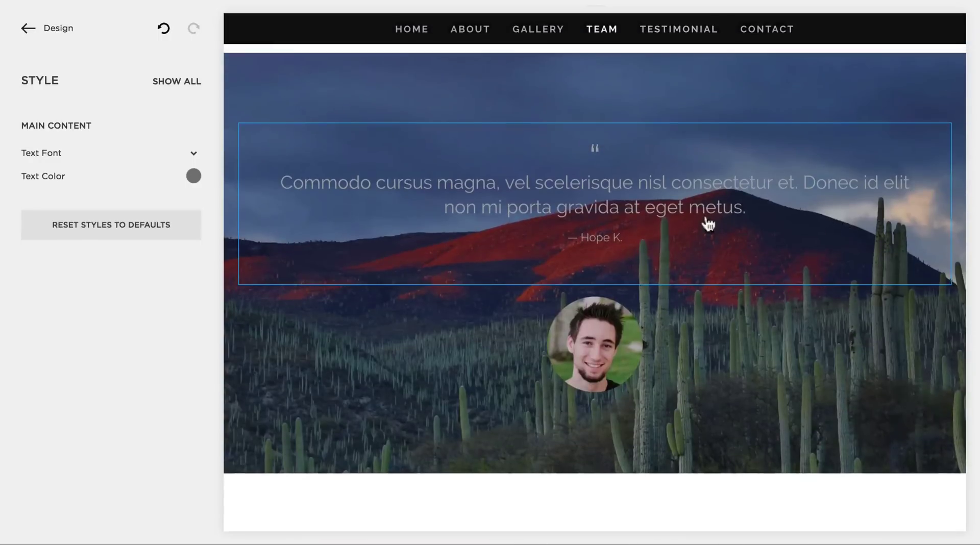
click(746, 243)
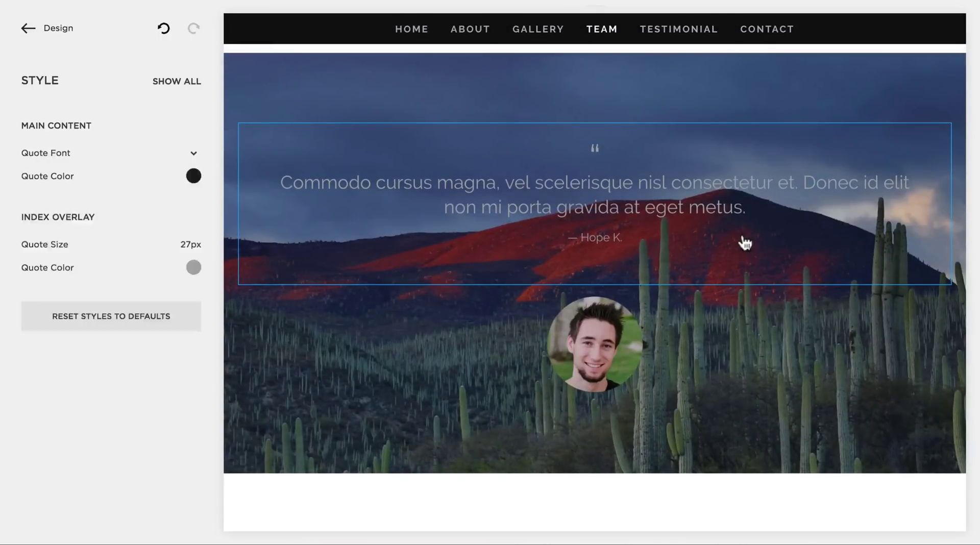
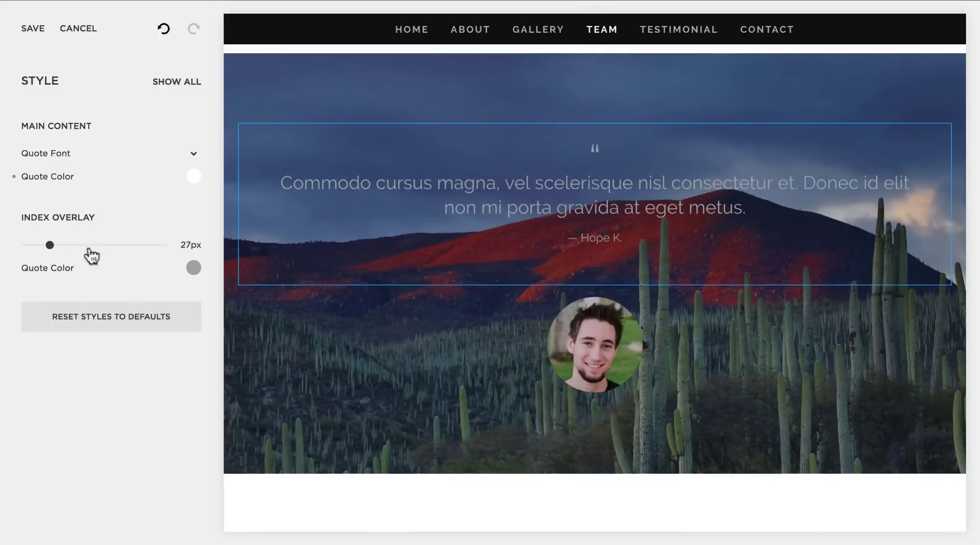
mouse_move(52, 245)
mouse_down()
mouse_move(38, 243)
mouse_move(52, 244)
mouse_up()
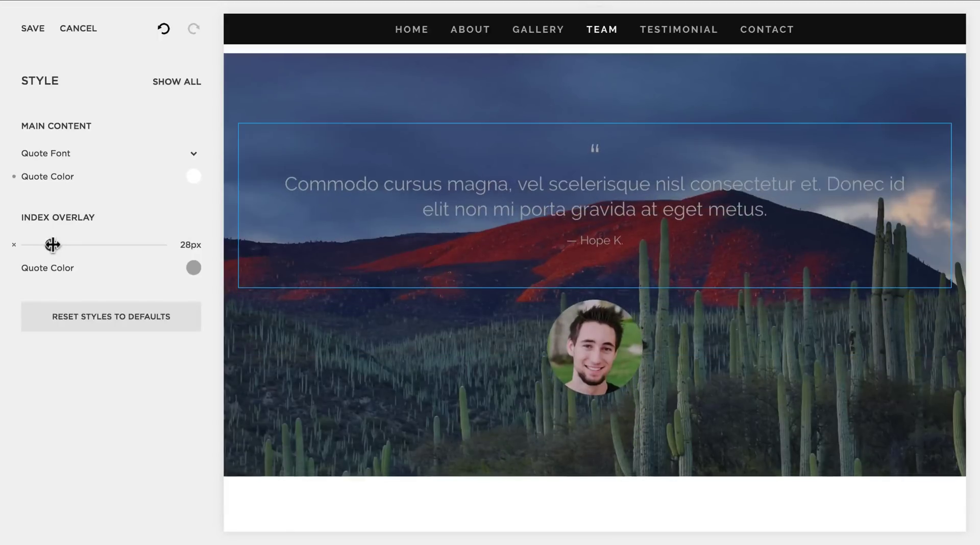
Lighten the index overlay quote color to hsl(0, 0%, 91%) and save the style changes.
click(194, 267)
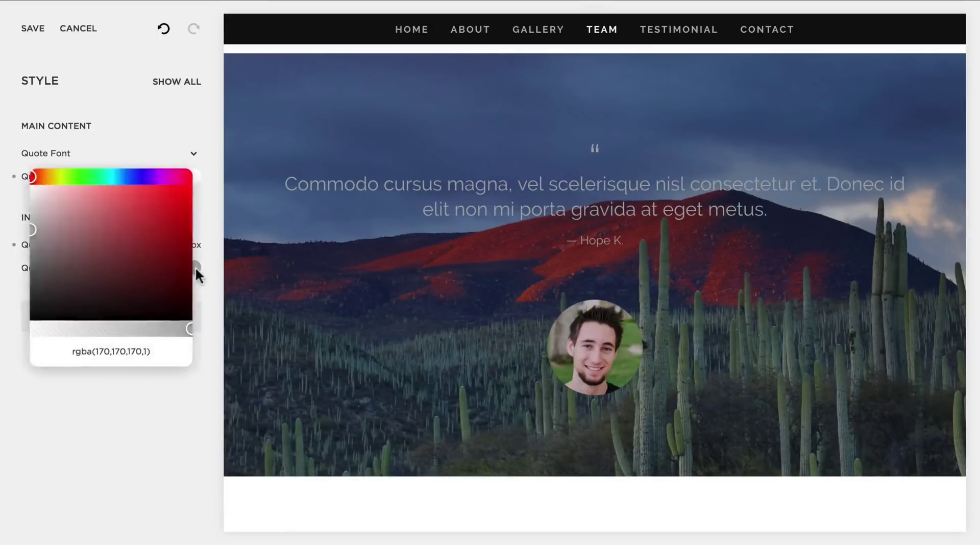
drag(29, 235, 26, 201)
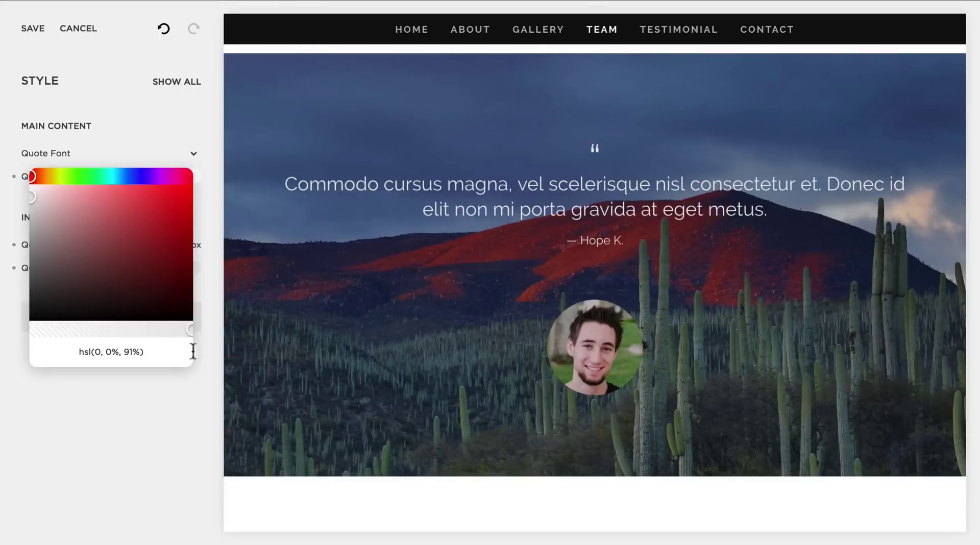
click(185, 455)
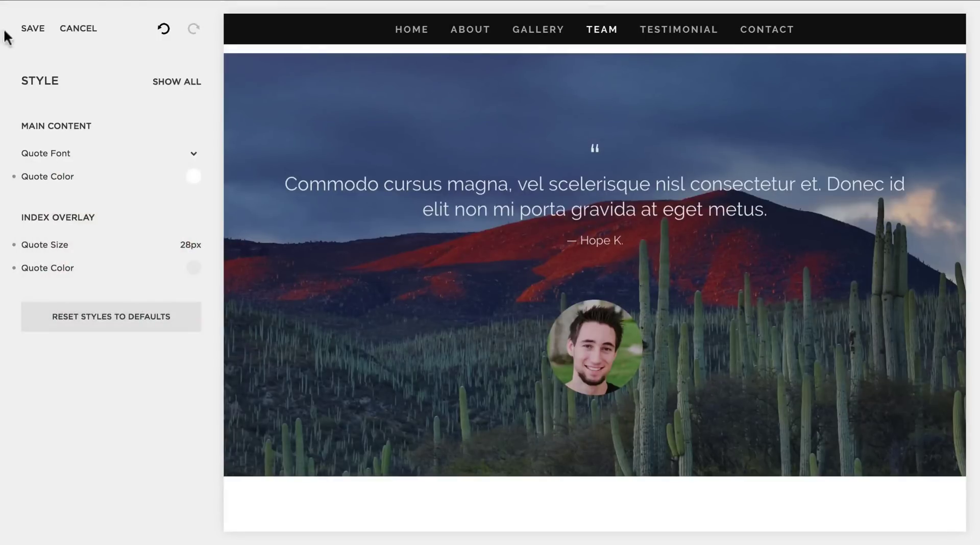
Check the page down to the footer, leave the Style Editor and open the Contact section in the site's pages.
scroll(459, 242, down, 7)
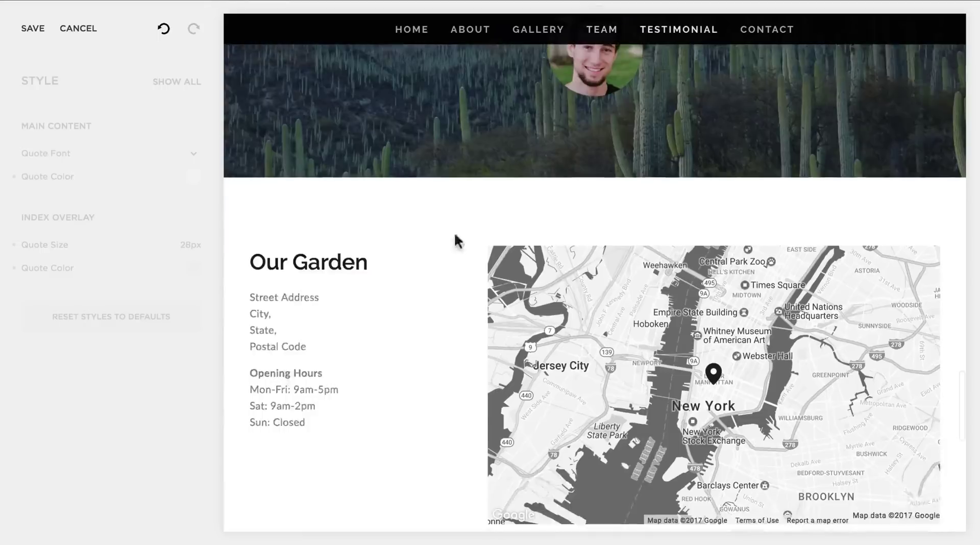
scroll(393, 209, down, 10)
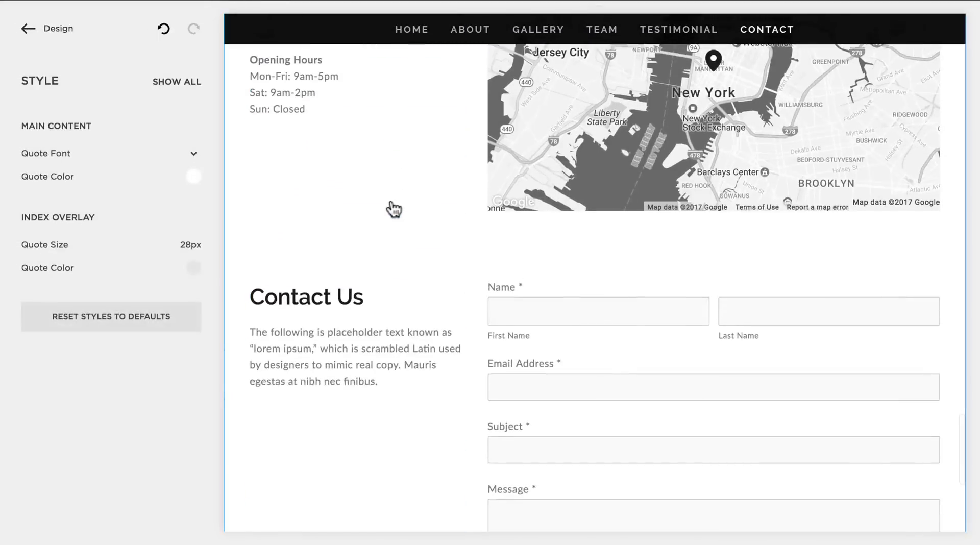
scroll(393, 210, up, 10)
scroll(393, 210, up, 2)
scroll(393, 209, down, 10)
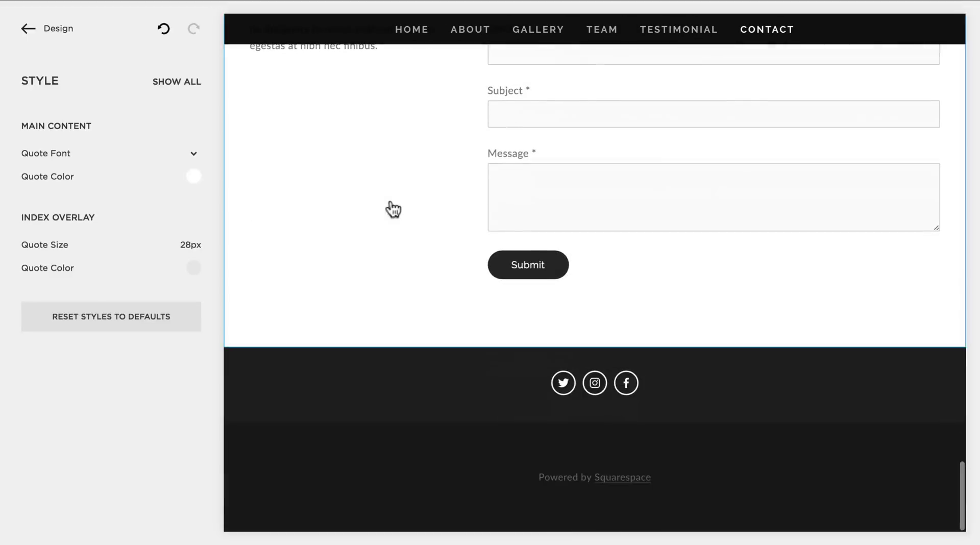
click(25, 32)
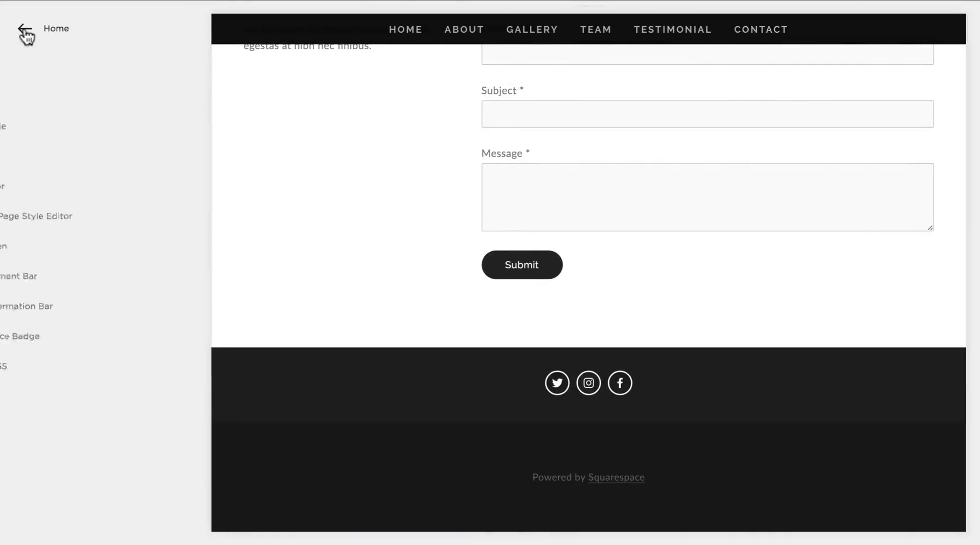
click(24, 29)
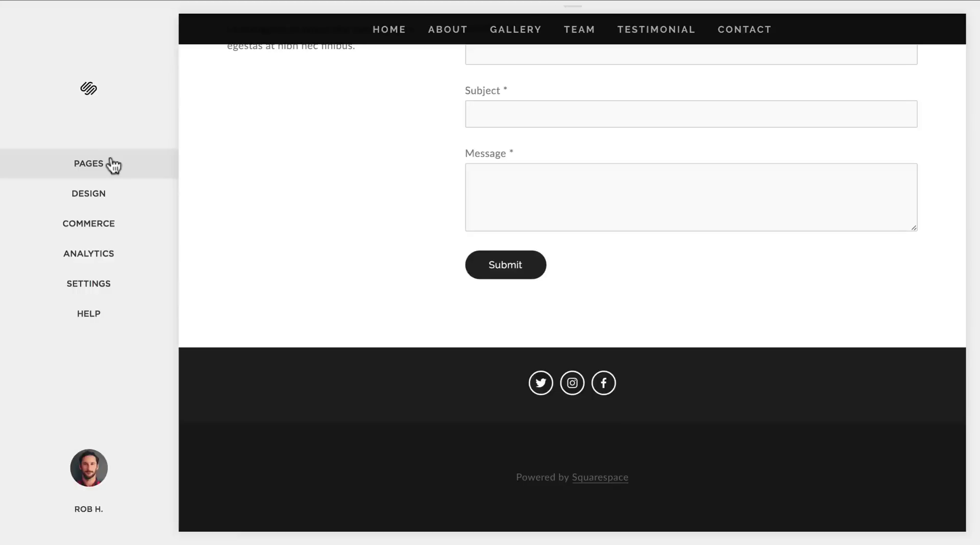
click(105, 162)
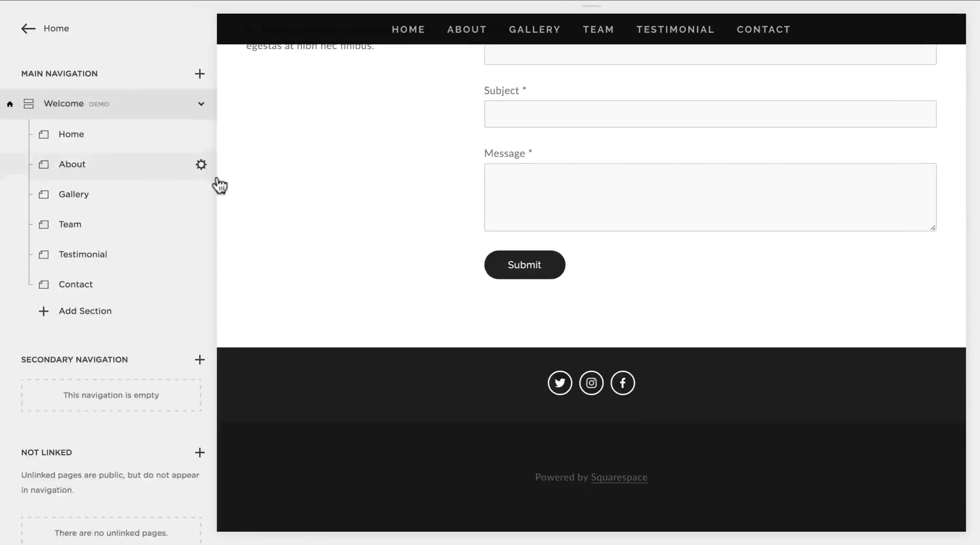
click(153, 291)
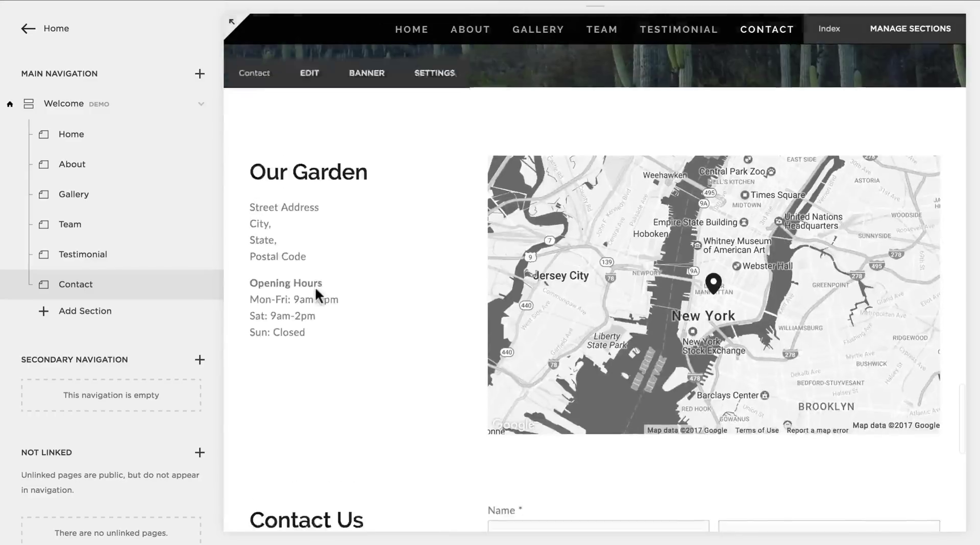
Replace the footer's "Powered by Squarespace" text with "Copyright 2017." and save the footer content.
scroll(317, 289, down, 10)
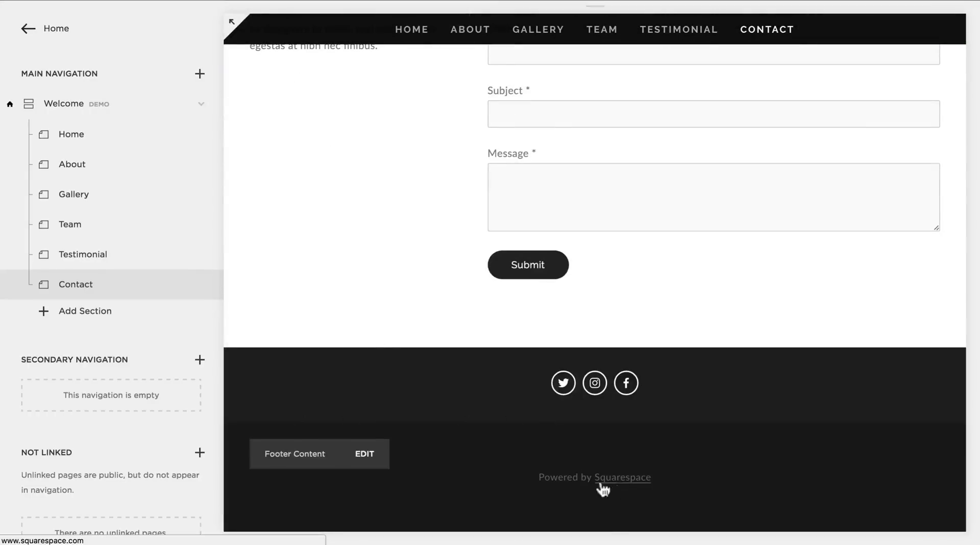
click(366, 459)
click(524, 516)
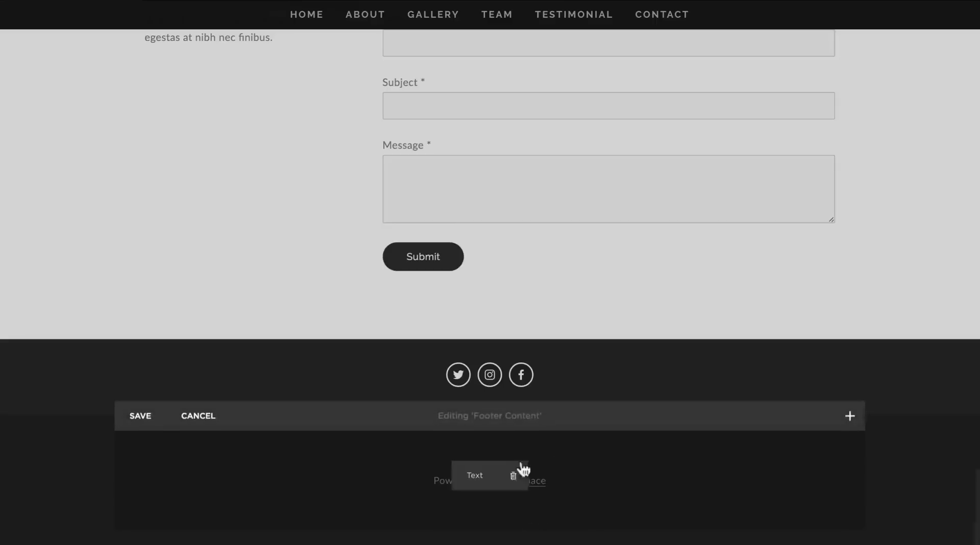
click(584, 484)
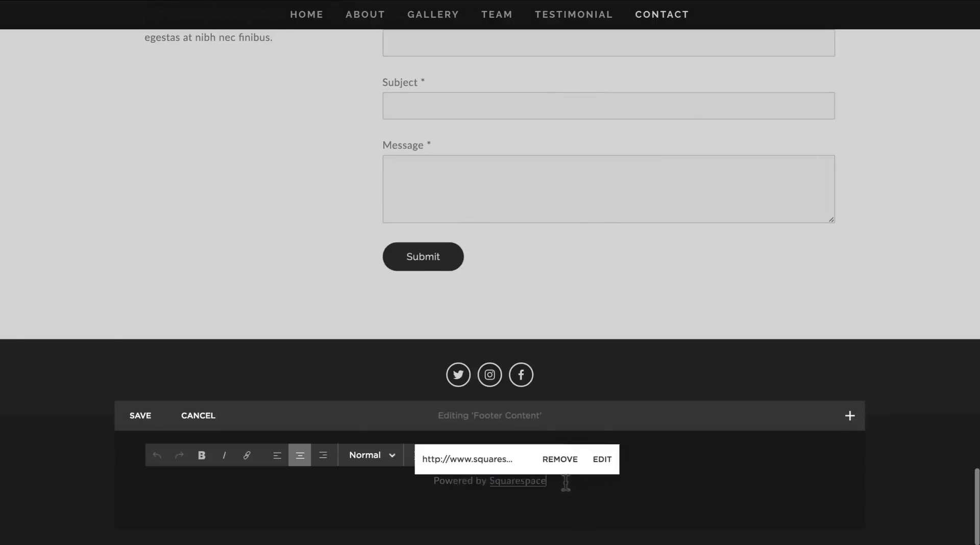
drag(564, 483, 423, 481)
text(Copyright)
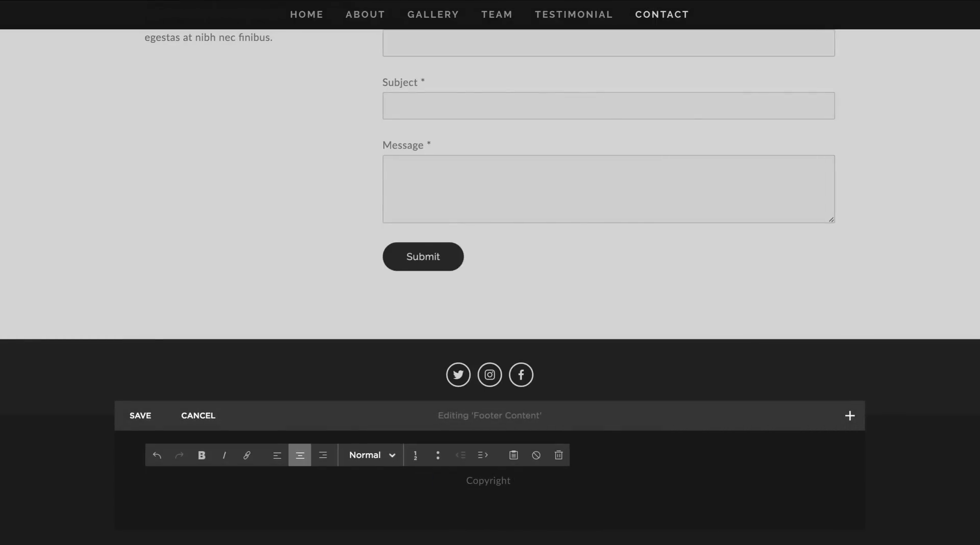
text( 2017.)
click(140, 417)
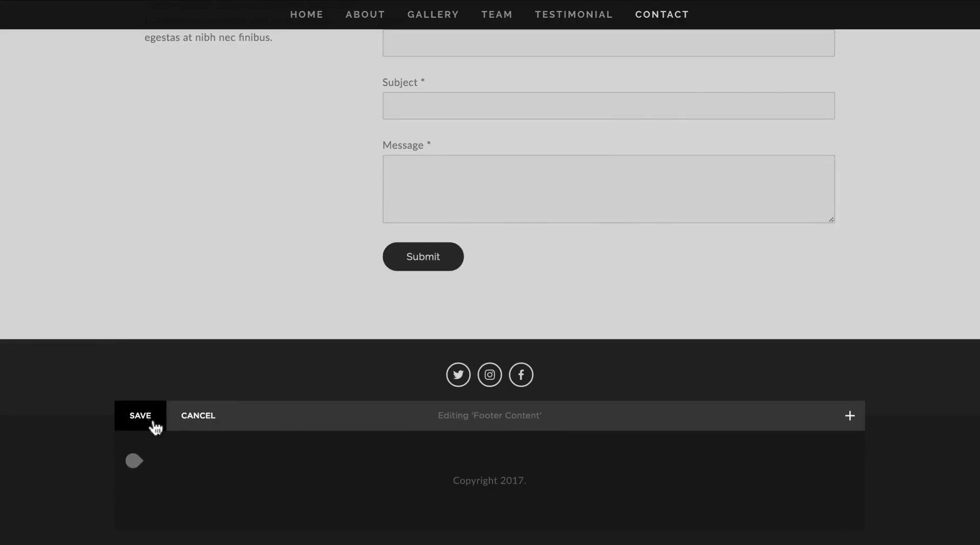
Review the page from the Contact section up to the banner, and check the About and Gallery sections in full-screen preview.
scroll(287, 347, up, 15)
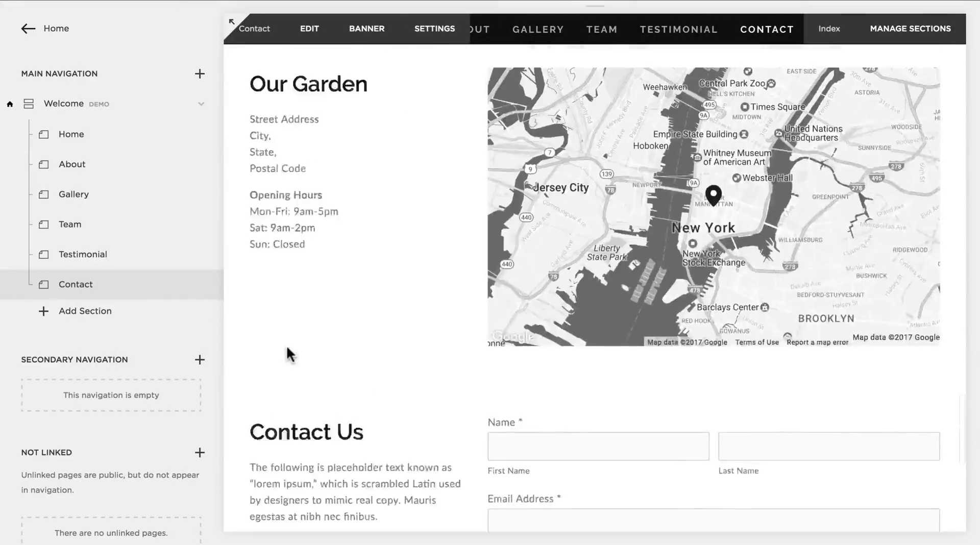
scroll(286, 344, up, 10)
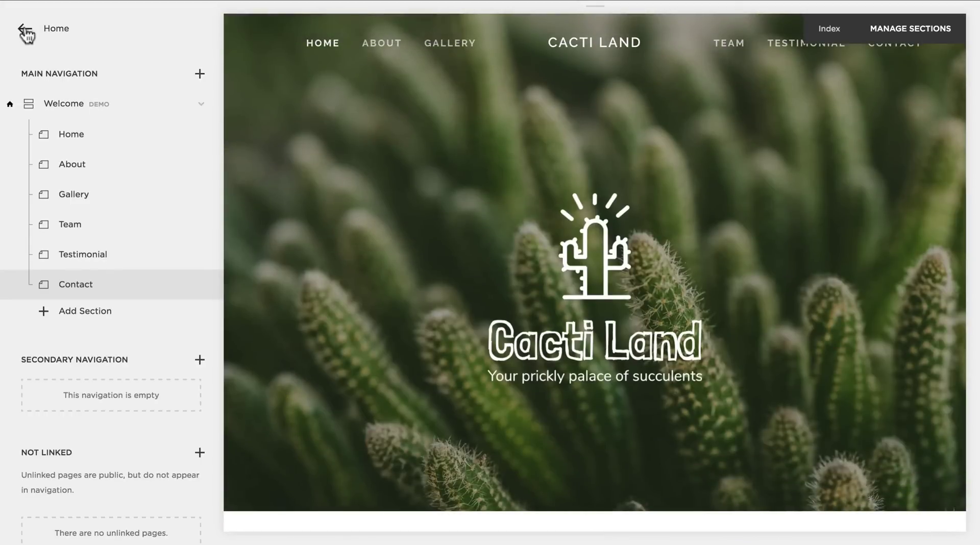
scroll(127, 102, down, 1)
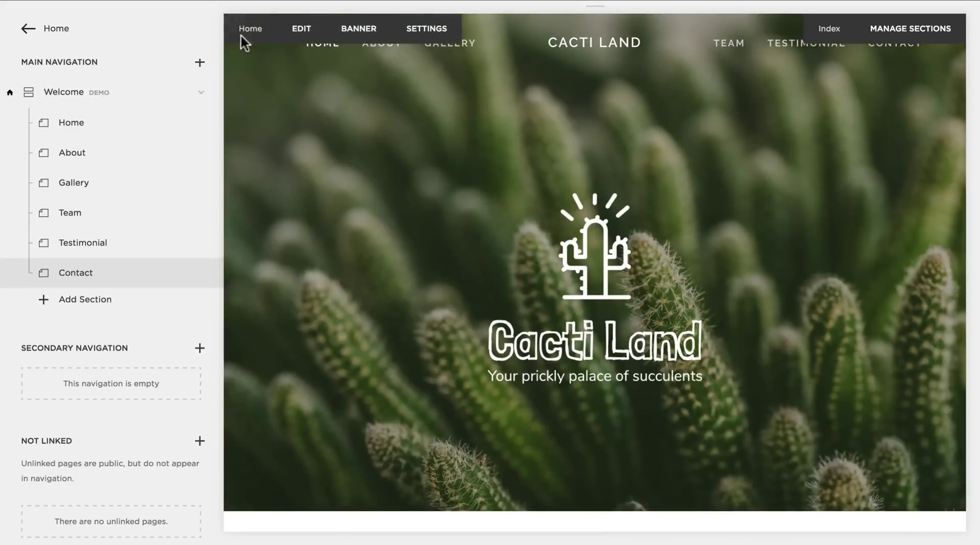
click(232, 22)
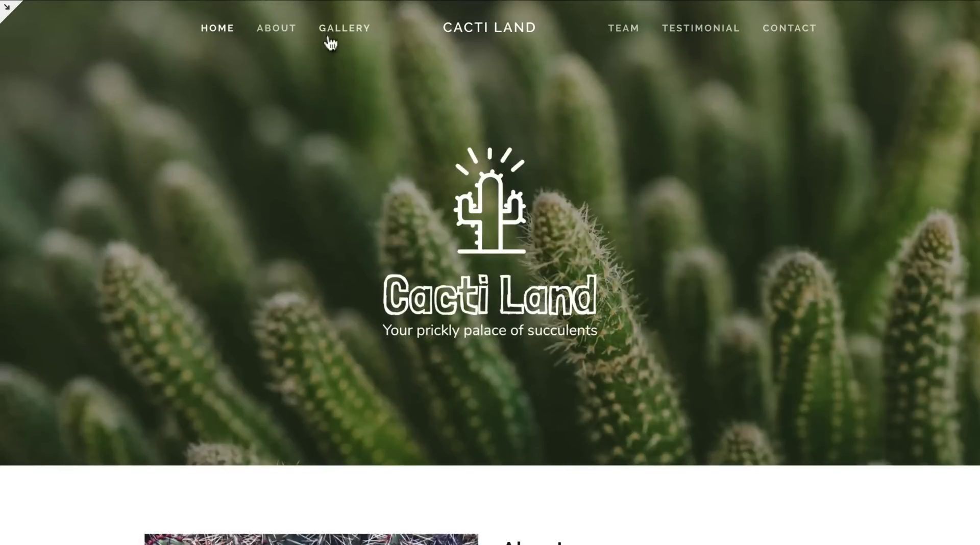
click(343, 28)
scroll(299, 72, down, 3)
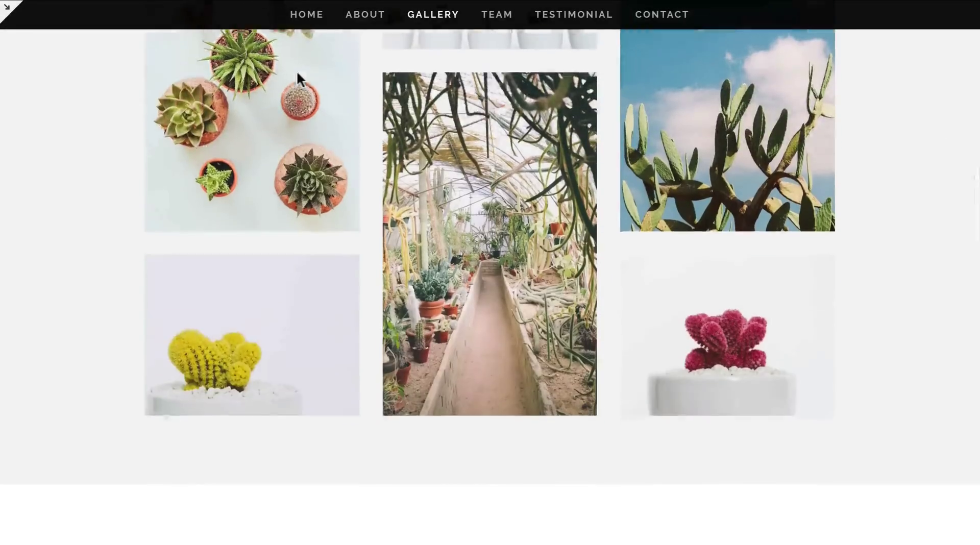
scroll(297, 73, up, 8)
scroll(298, 73, up, 5)
scroll(297, 73, down, 5)
scroll(520, 115, down, 5)
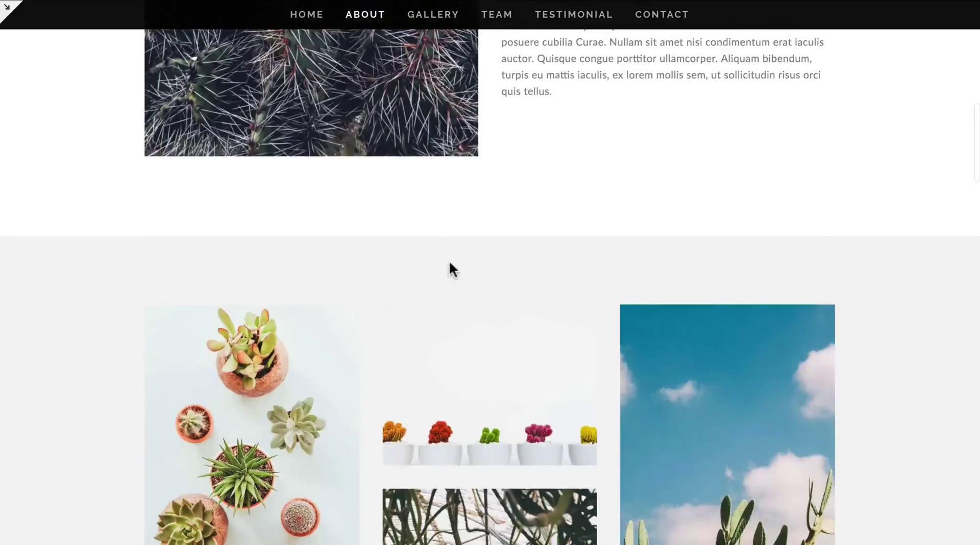
scroll(479, 284, up, 1)
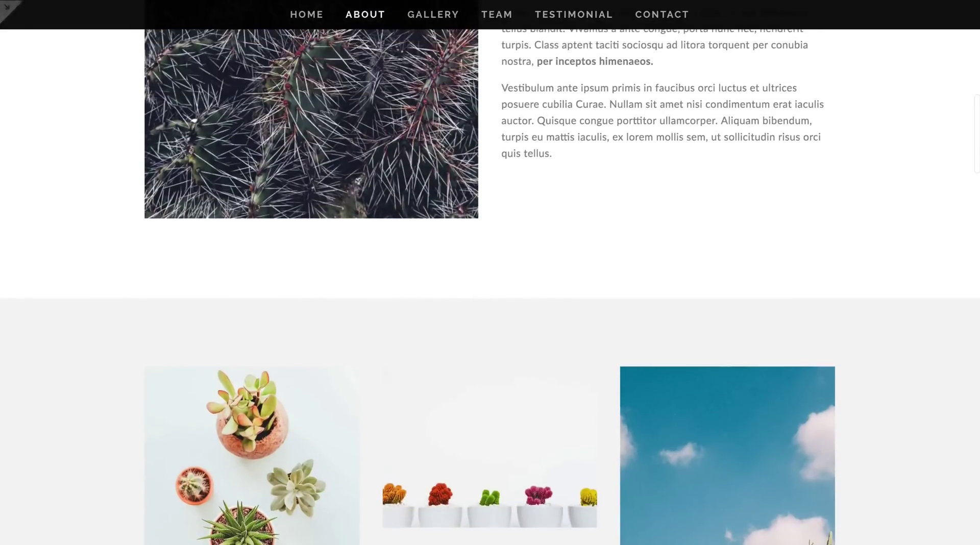
click(8, 10)
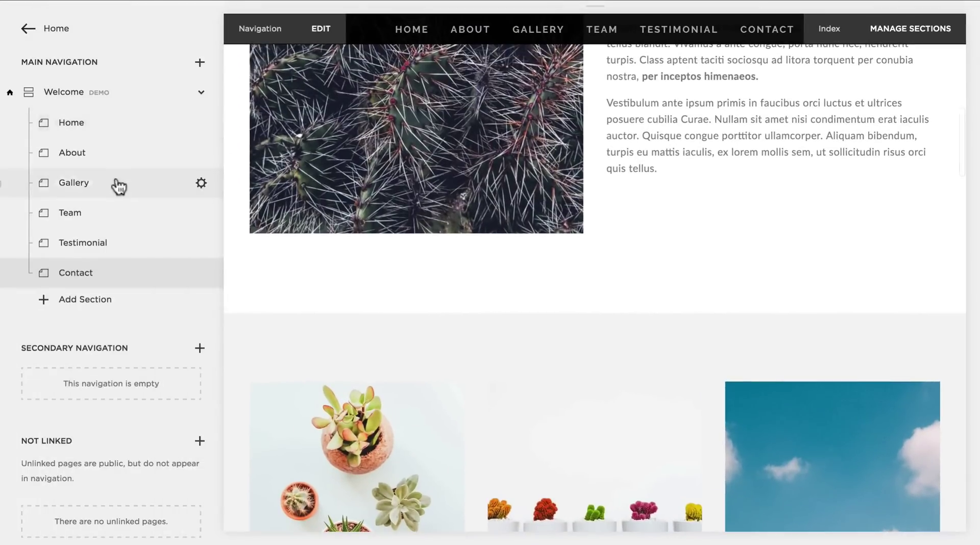
Open the Gallery section for editing and add a text block reading "Gallery" above the images.
click(119, 184)
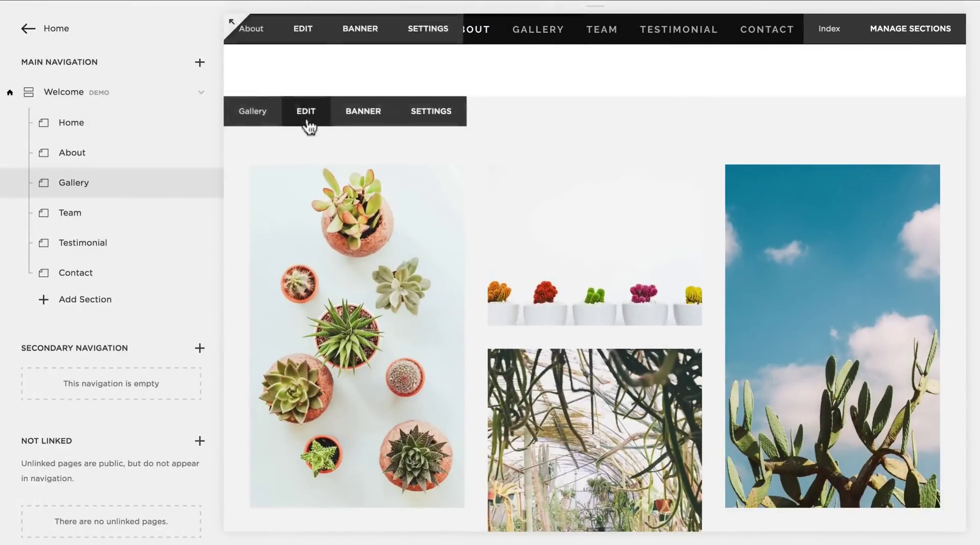
click(305, 115)
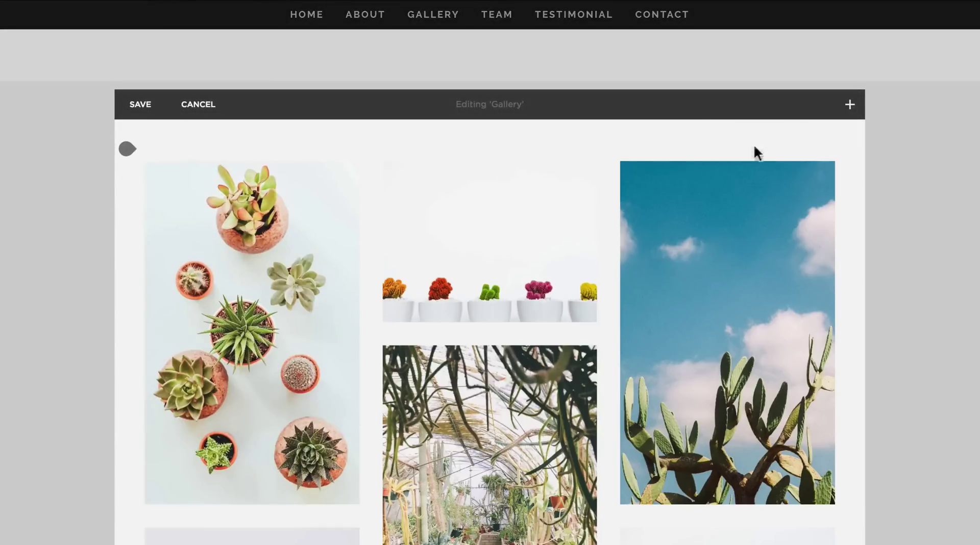
click(130, 152)
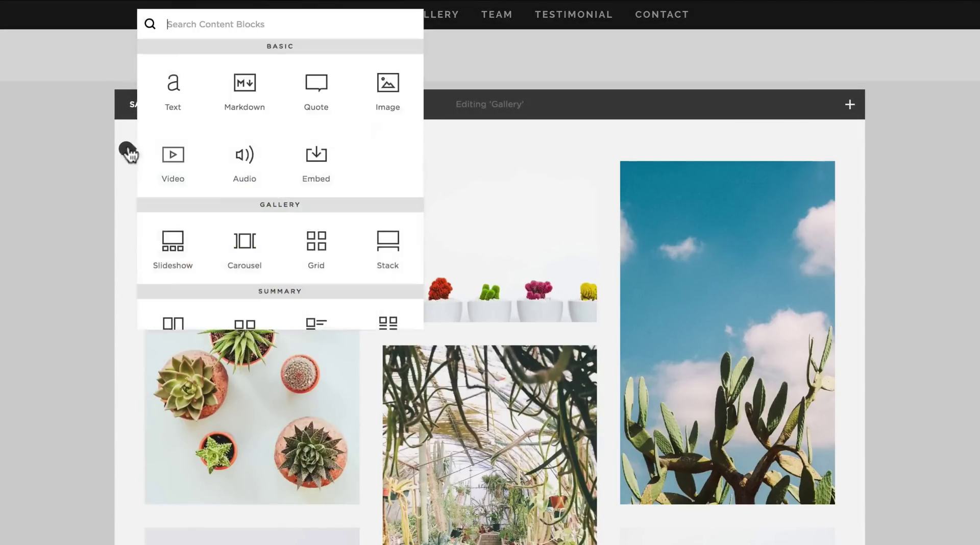
click(181, 91)
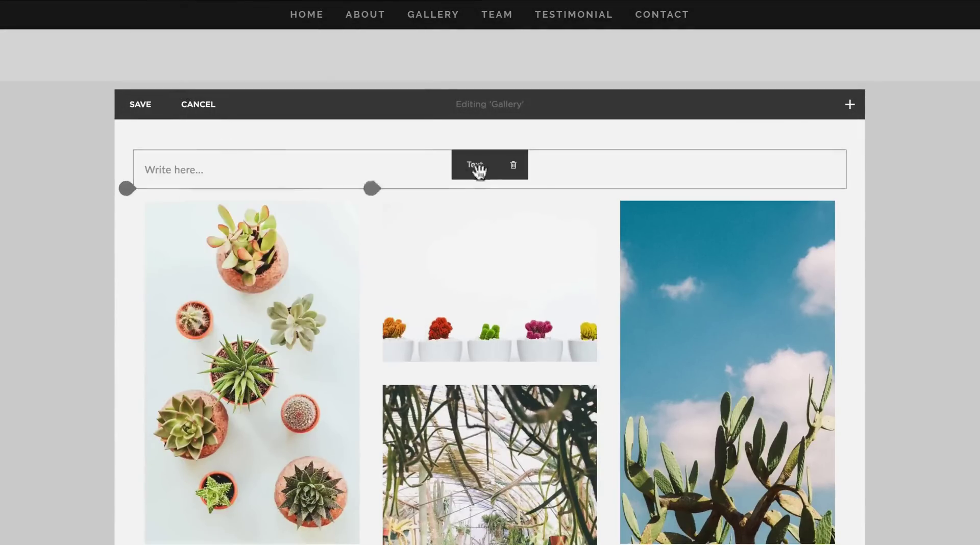
click(392, 170)
text(Galler)
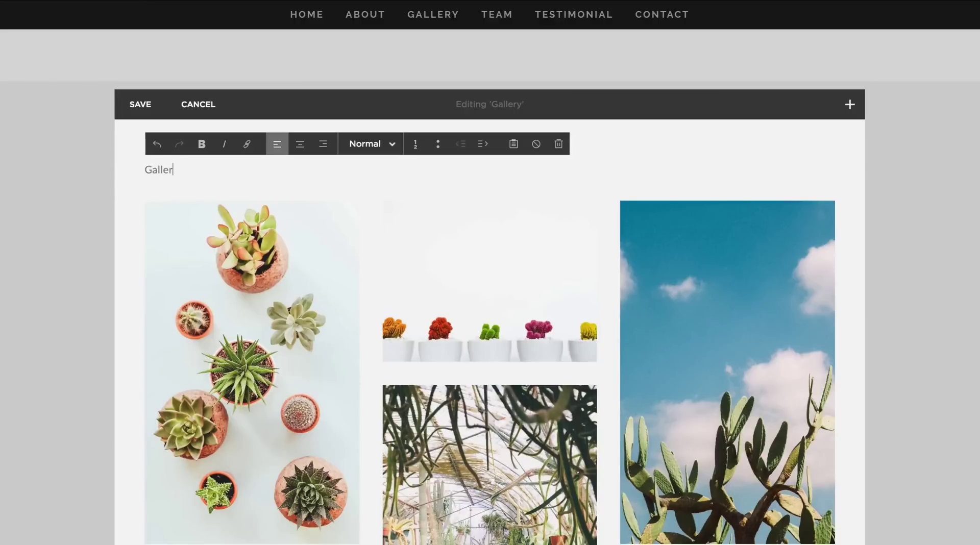
Center the "Gallery" text, format it as Heading 2, and save the section.
drag(199, 177, 128, 172)
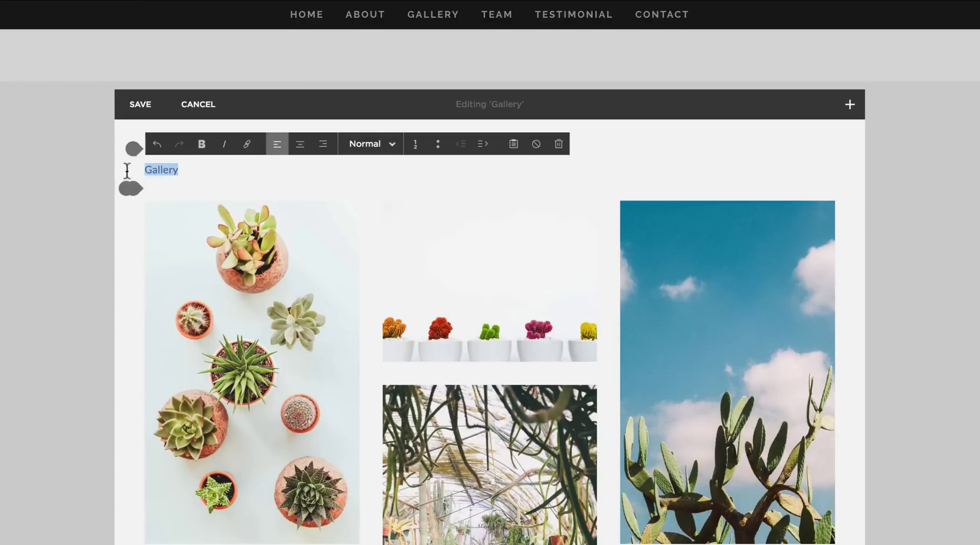
click(306, 149)
click(389, 147)
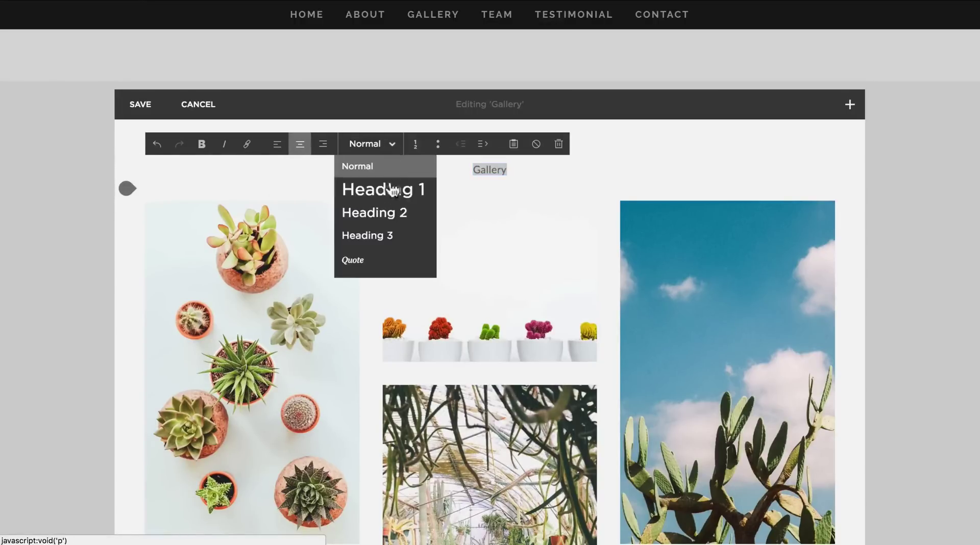
click(394, 212)
click(683, 175)
click(139, 104)
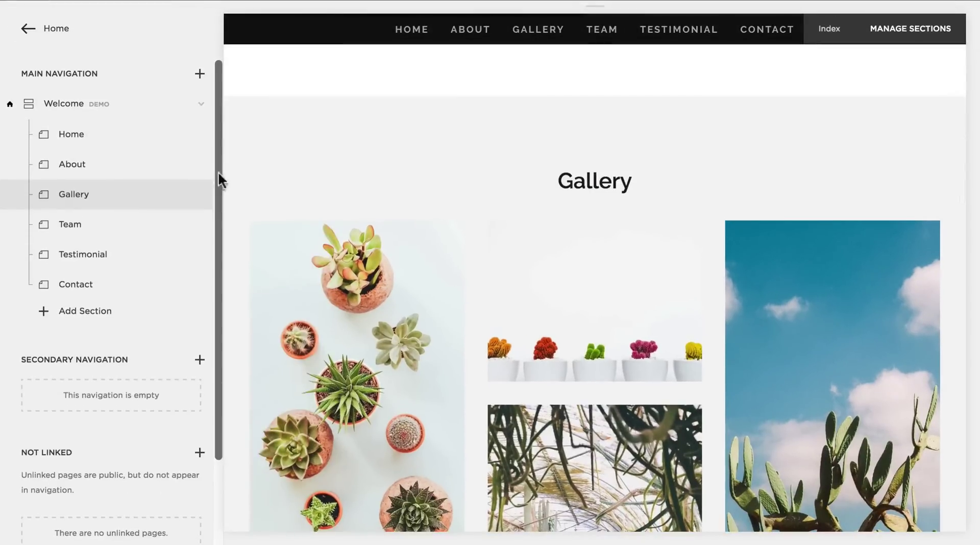
Review the whole page down to the footer, and check it again in full-screen preview back up towards the banner.
scroll(390, 192, up, 10)
scroll(391, 194, down, 15)
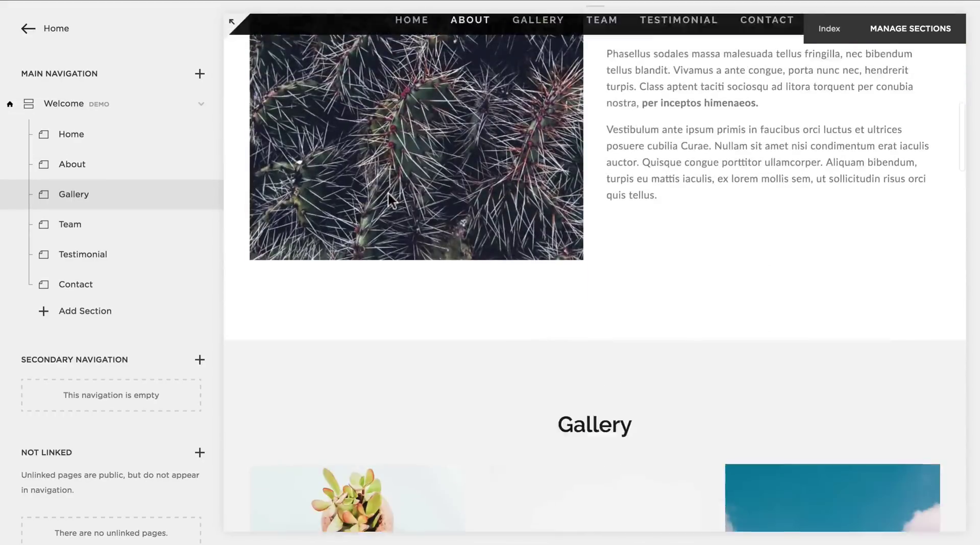
scroll(388, 191, down, 15)
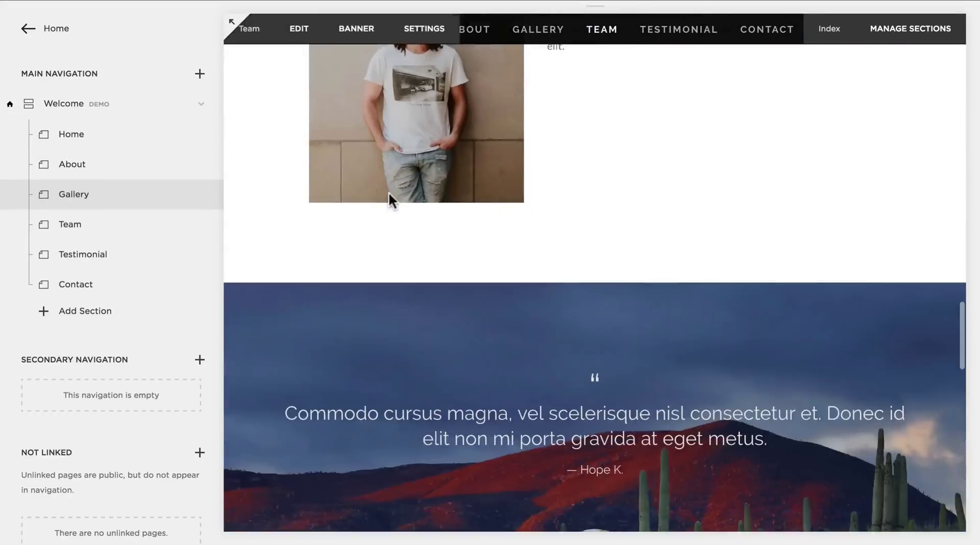
scroll(384, 189, down, 6)
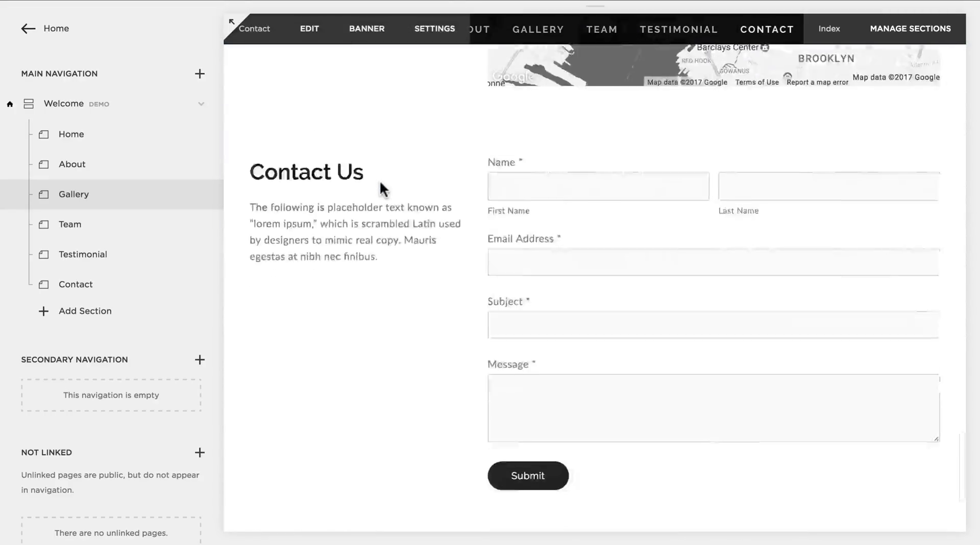
scroll(383, 168, down, 3)
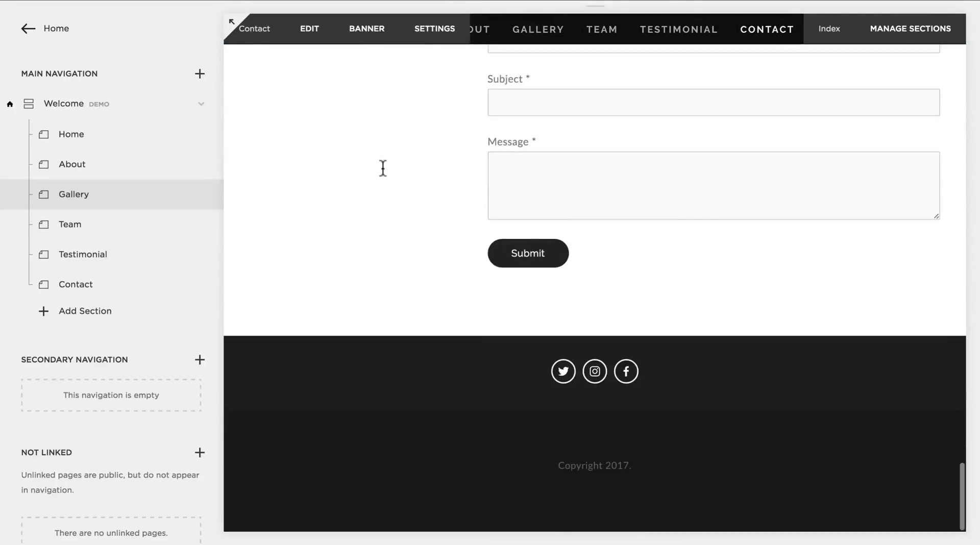
scroll(375, 148, up, 12)
scroll(376, 151, up, 10)
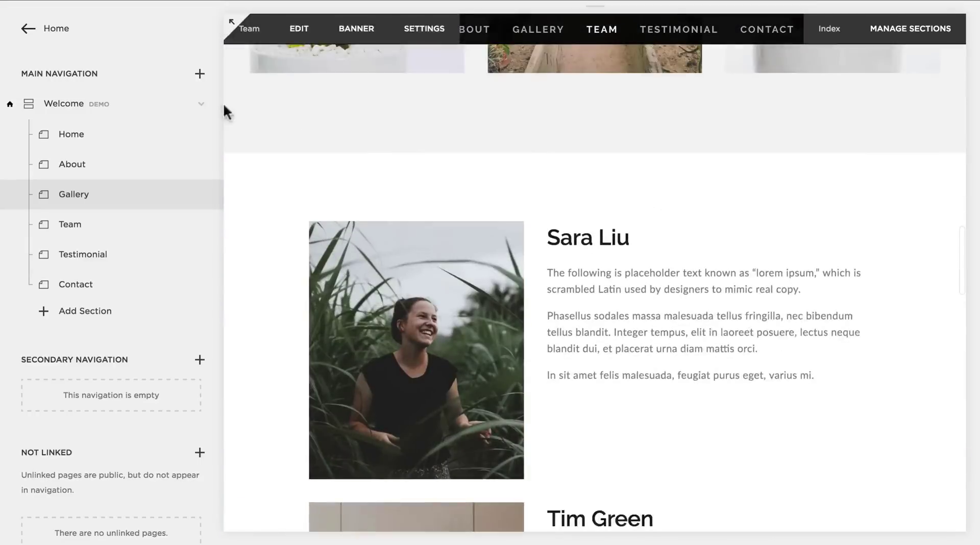
scroll(305, 146, up, 3)
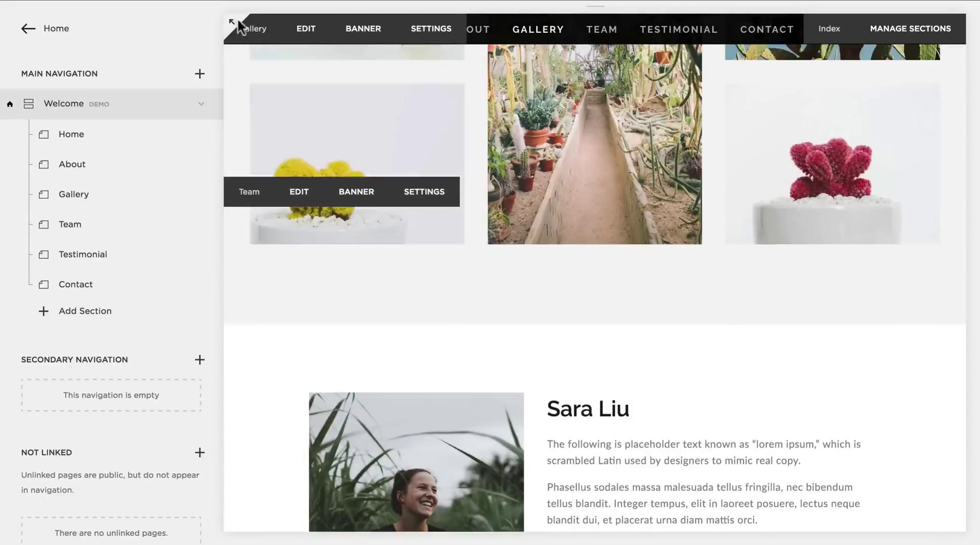
click(231, 22)
scroll(182, 128, up, 12)
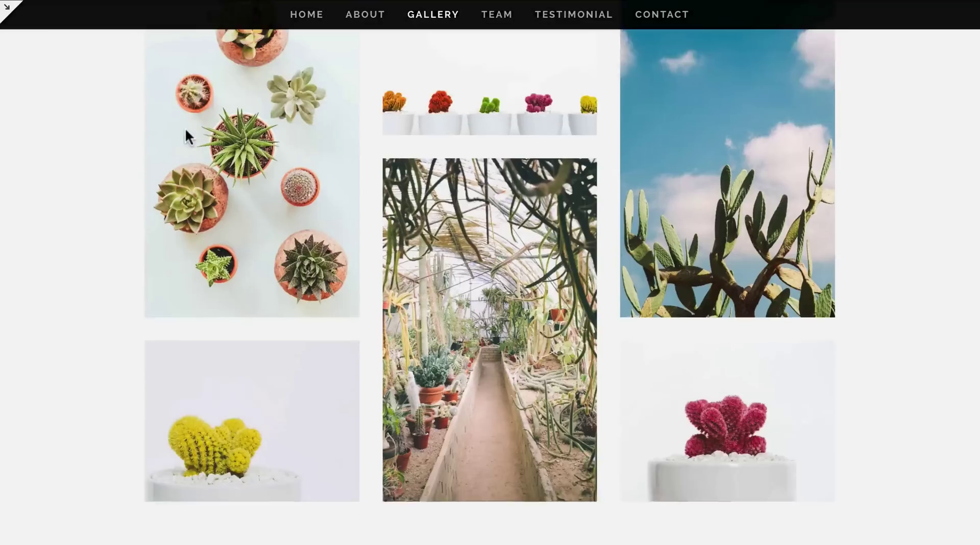
scroll(154, 124, up, 10)
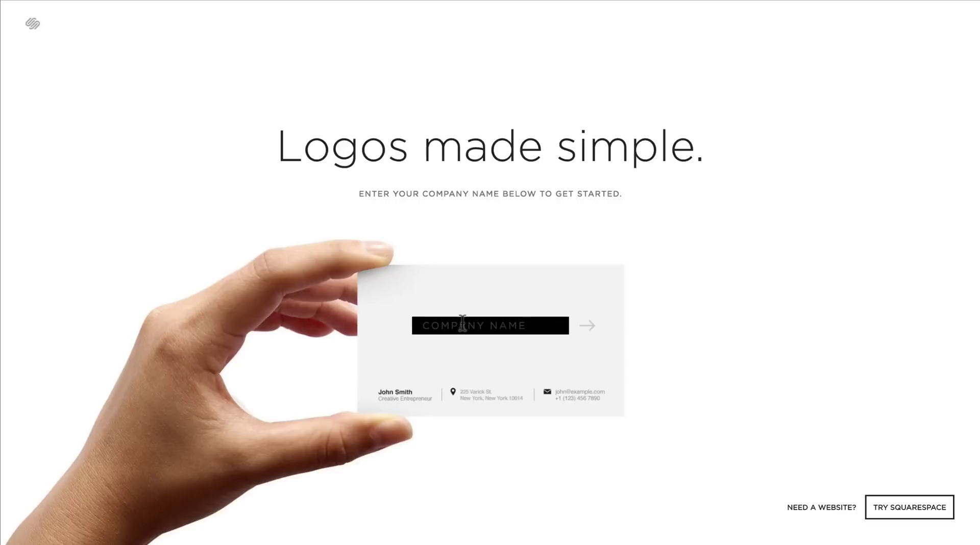
Start a logo named "Cacti Land" in Squarespace's logo maker, search symbols for "cactus" and use the spiny cactus with rays above it.
text(Cacti Land)
key(Return)
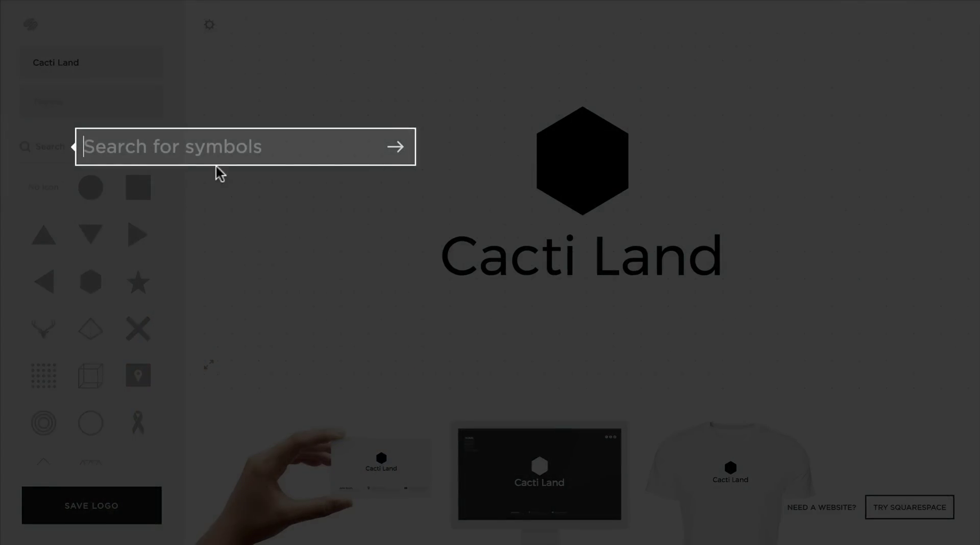
text(cactus)
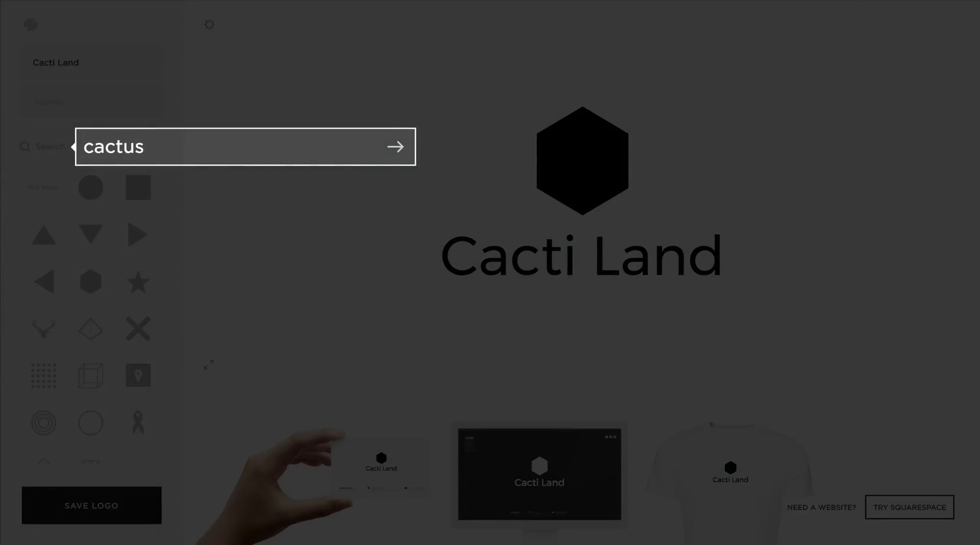
click(397, 149)
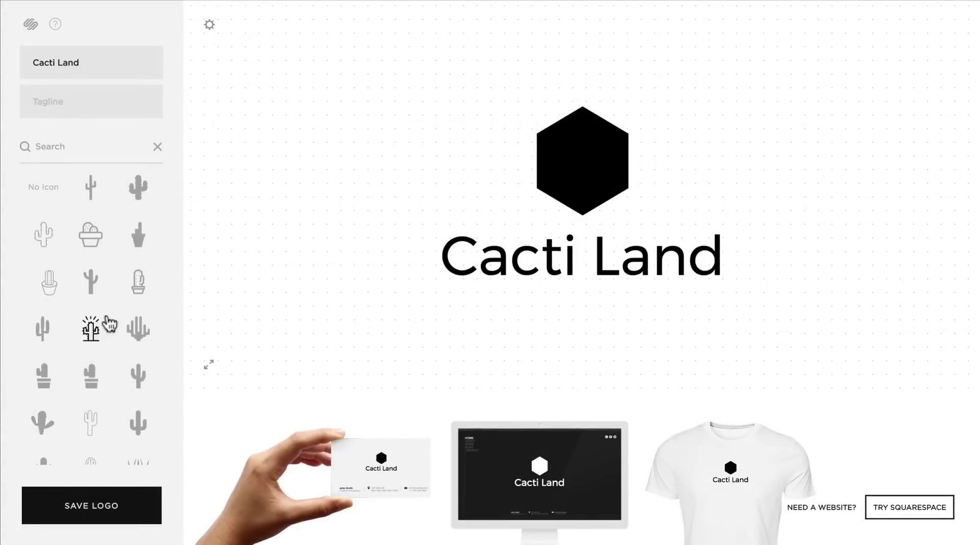
click(94, 333)
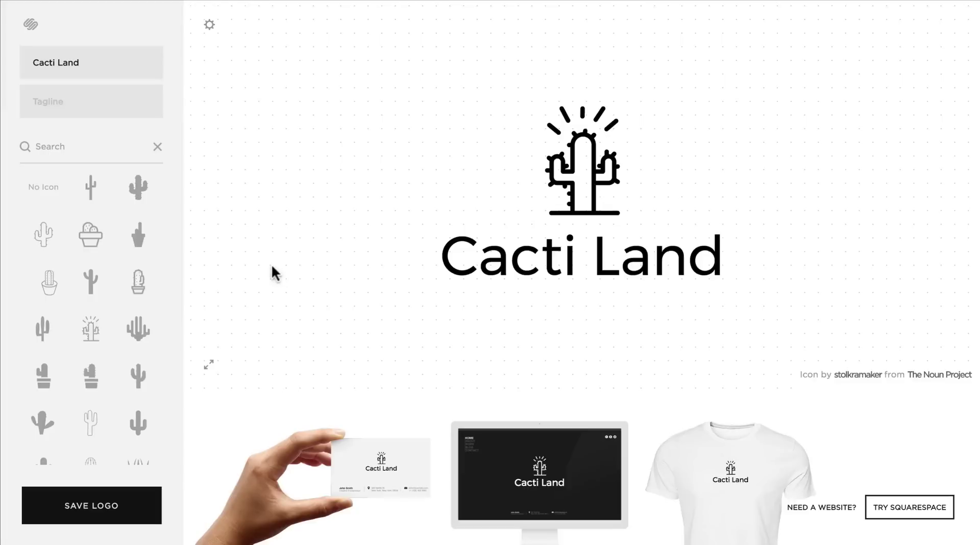
Add the tagline "Your prickly palace of succulents" to the logo.
click(104, 101)
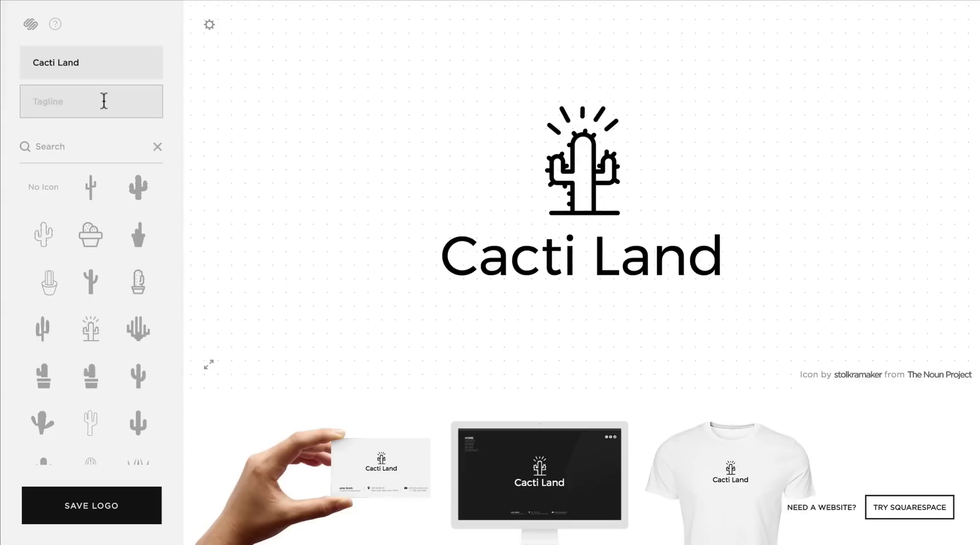
text(Your prickly palace of succulents)
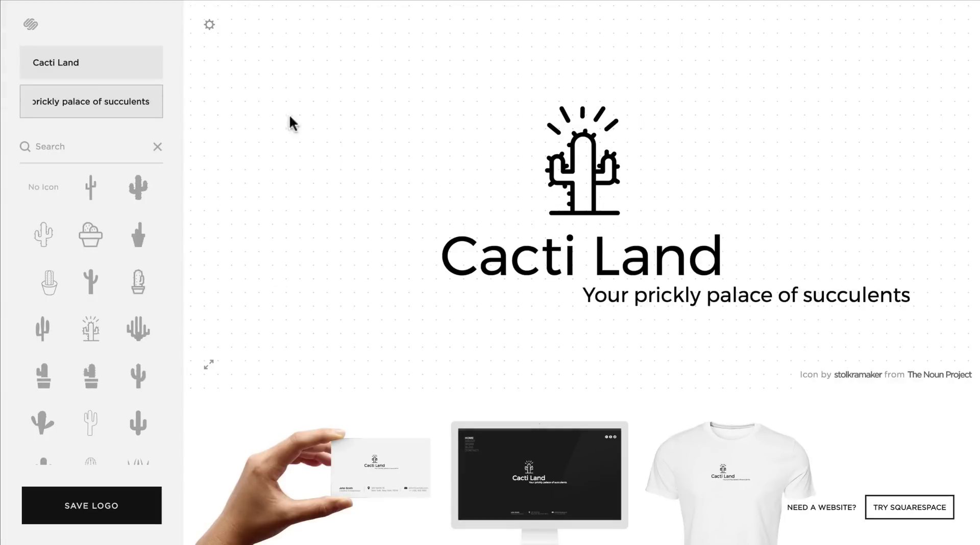
Move the tagline so it sits centered beneath the "Cacti Land" name.
drag(693, 304, 524, 313)
click(390, 215)
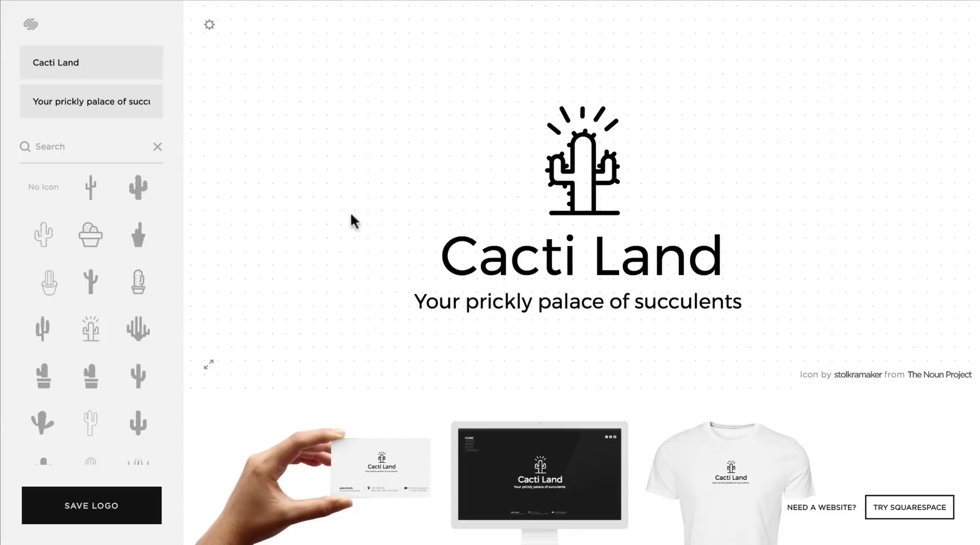
Set the "Cacti Land" name's font to Londrina Sketch and recenter it under the cactus icon.
click(563, 265)
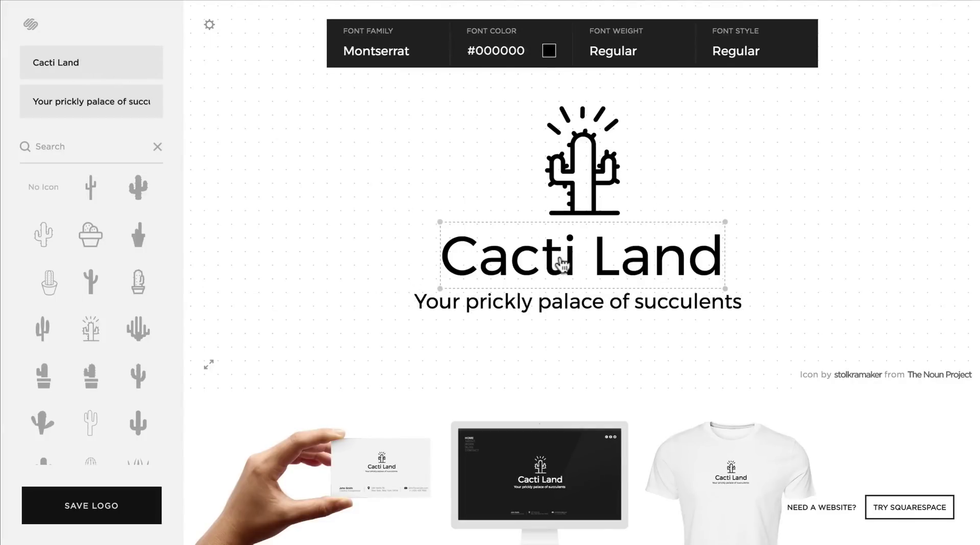
click(418, 61)
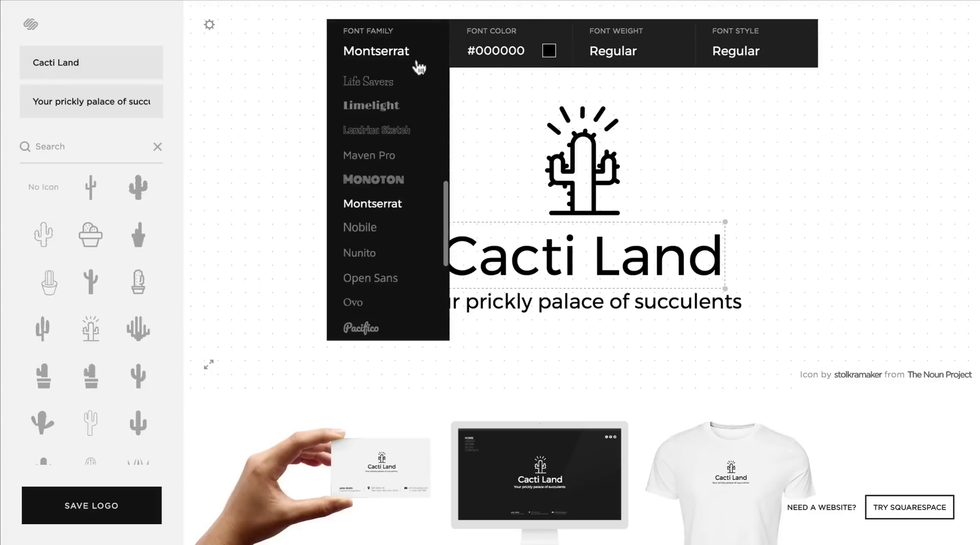
click(414, 133)
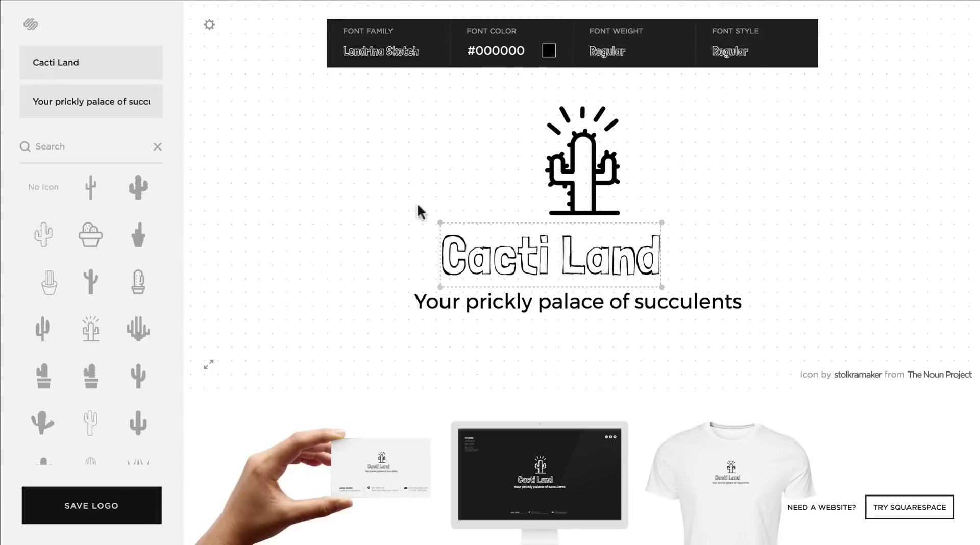
drag(554, 261, 587, 260)
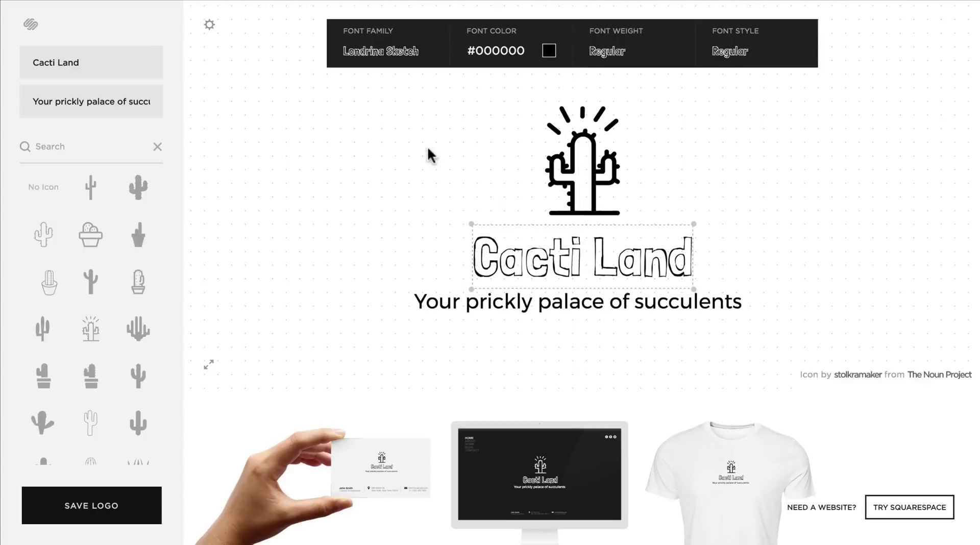
Set the tagline's font to Nunito, shrink it to about the width of the logo name, and center it beneath.
click(561, 313)
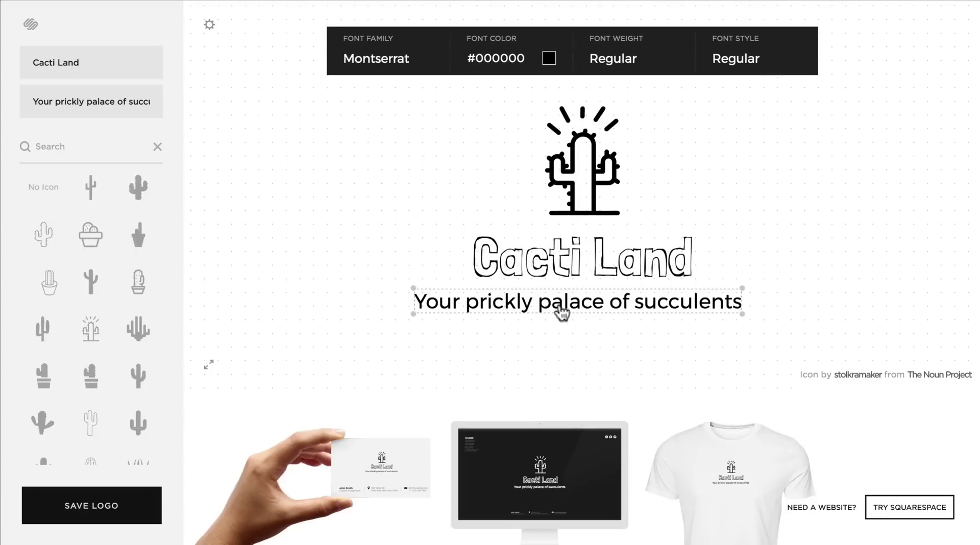
click(396, 61)
scroll(408, 227, down, 1)
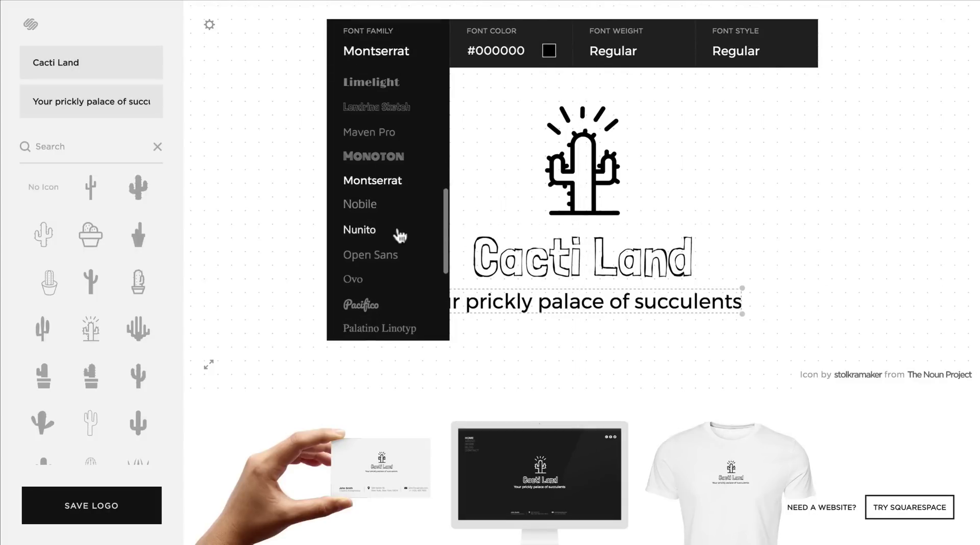
click(398, 233)
drag(413, 287, 534, 303)
drag(702, 311, 689, 308)
click(612, 354)
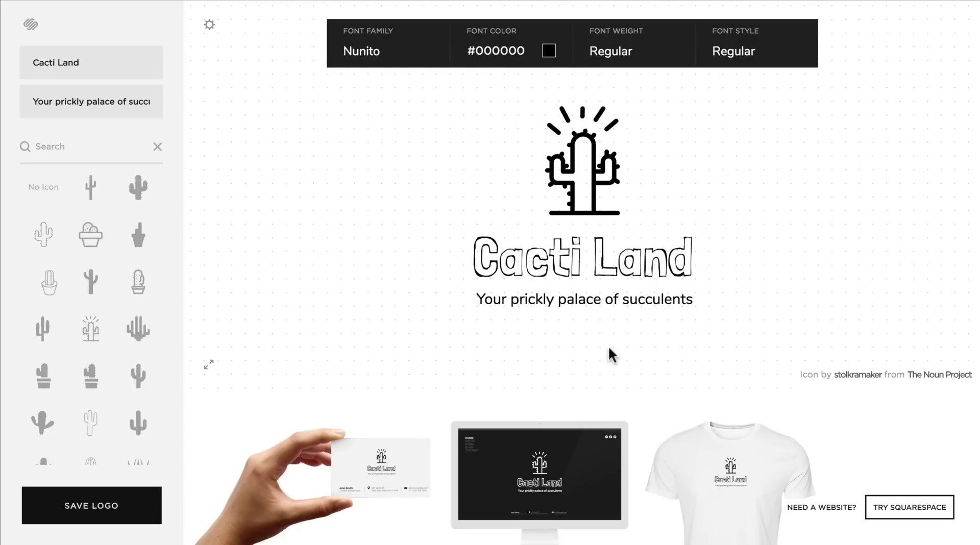
Move the tagline up directly beneath the logo name and nudge the name slightly right to line up with it.
click(600, 303)
drag(598, 305, 598, 295)
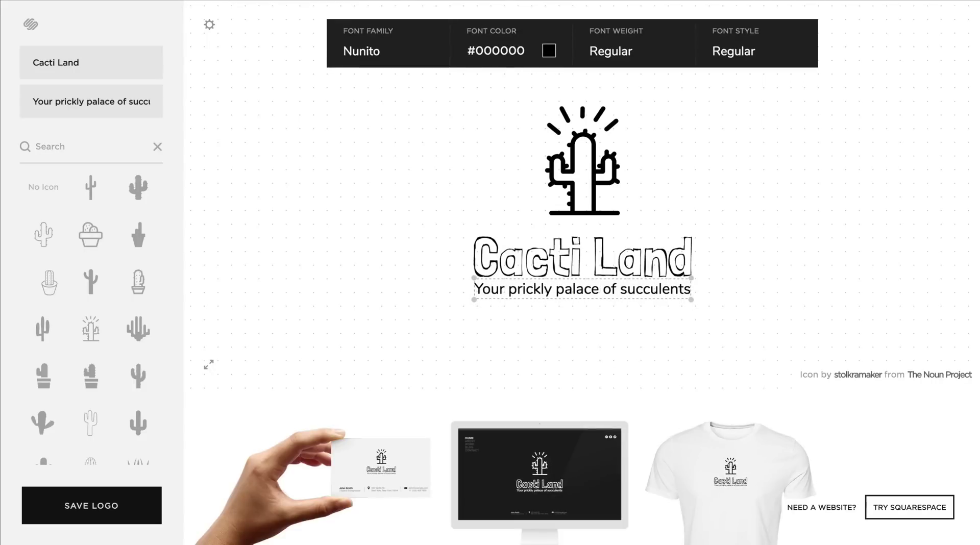
click(715, 183)
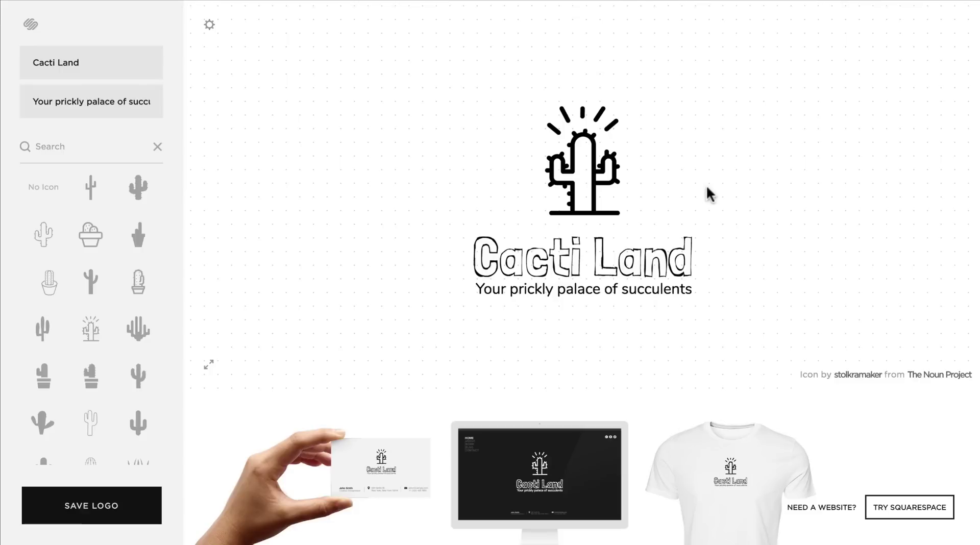
click(586, 172)
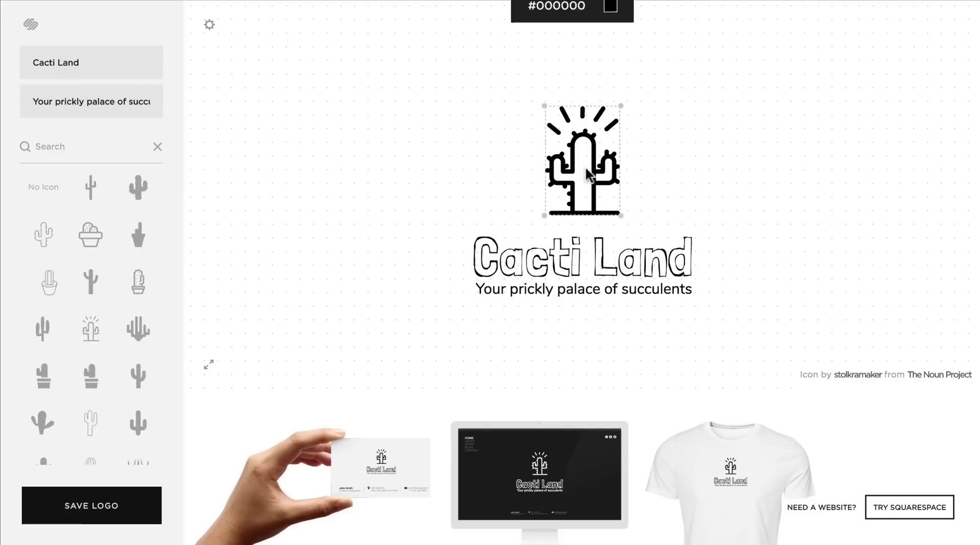
click(612, 259)
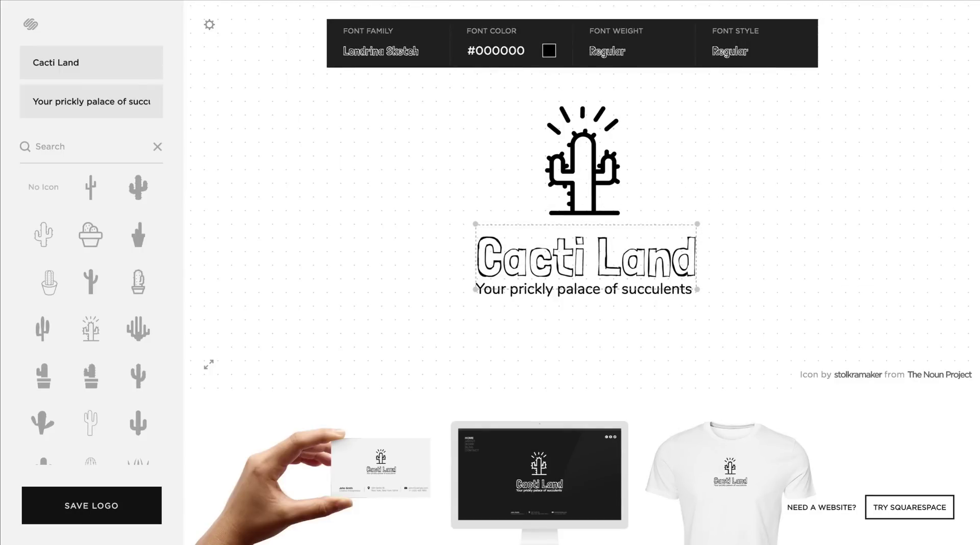
click(754, 231)
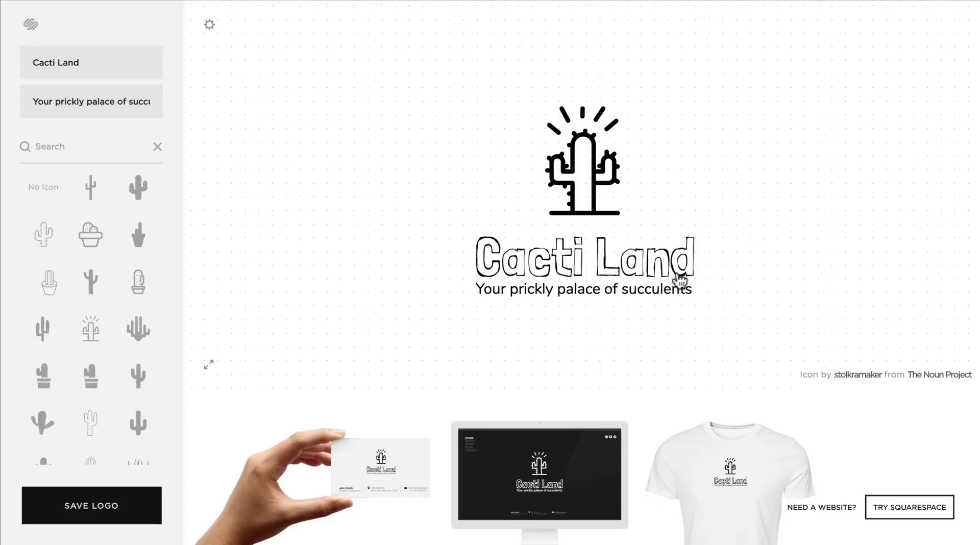
Try the greys #9f9f9f and #666 on the tagline, and set its font color to #999.
click(641, 296)
click(549, 53)
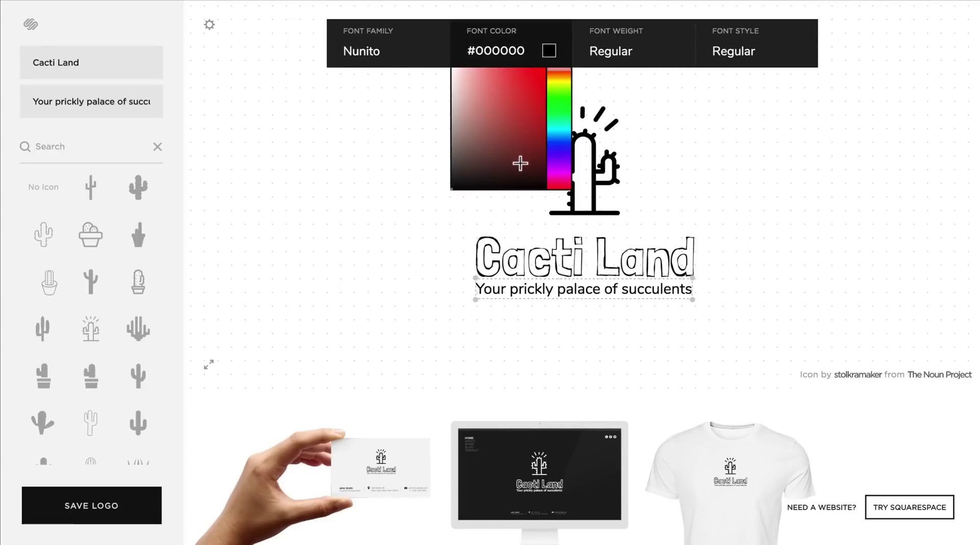
mouse_move(471, 86)
mouse_down()
mouse_move(439, 99)
mouse_move(436, 112)
mouse_up()
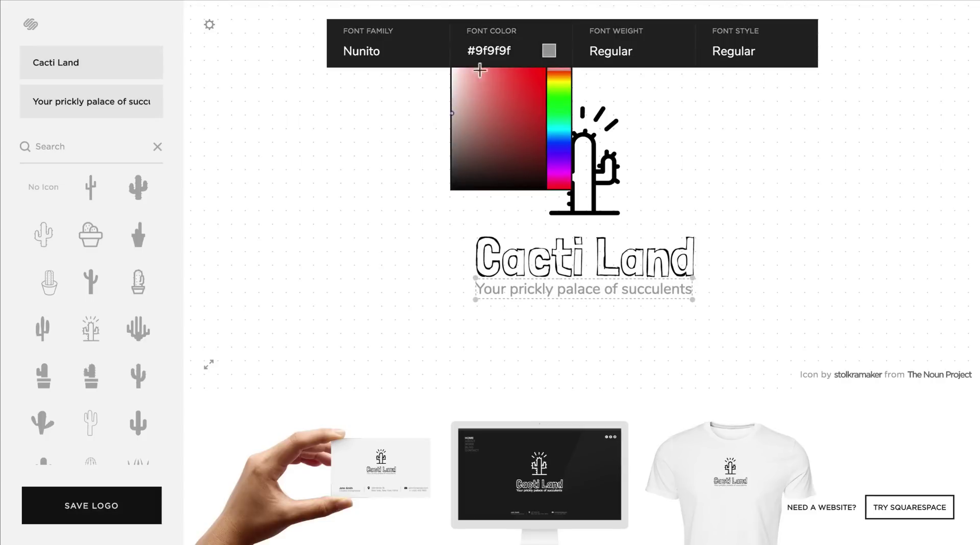
double_click(494, 42)
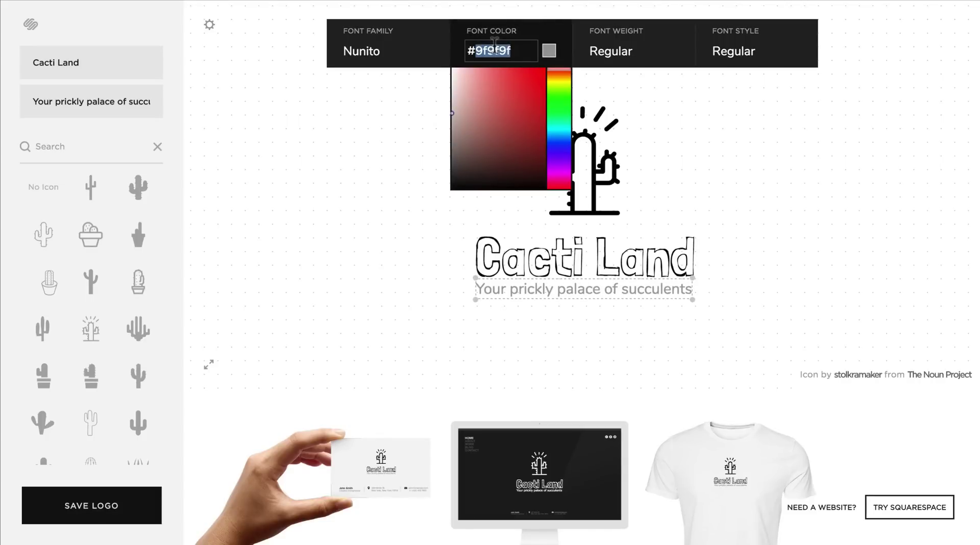
text(666)
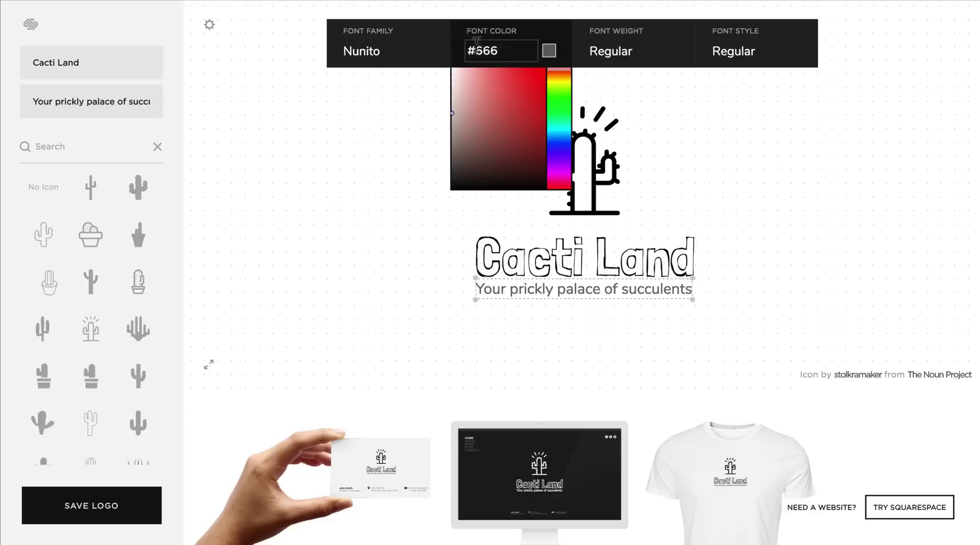
double_click(478, 51)
text(999)
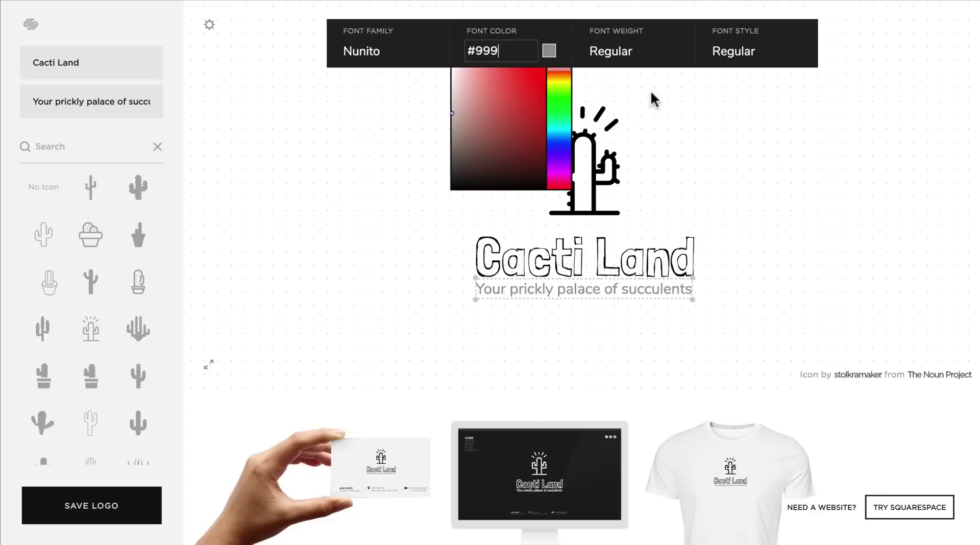
click(706, 108)
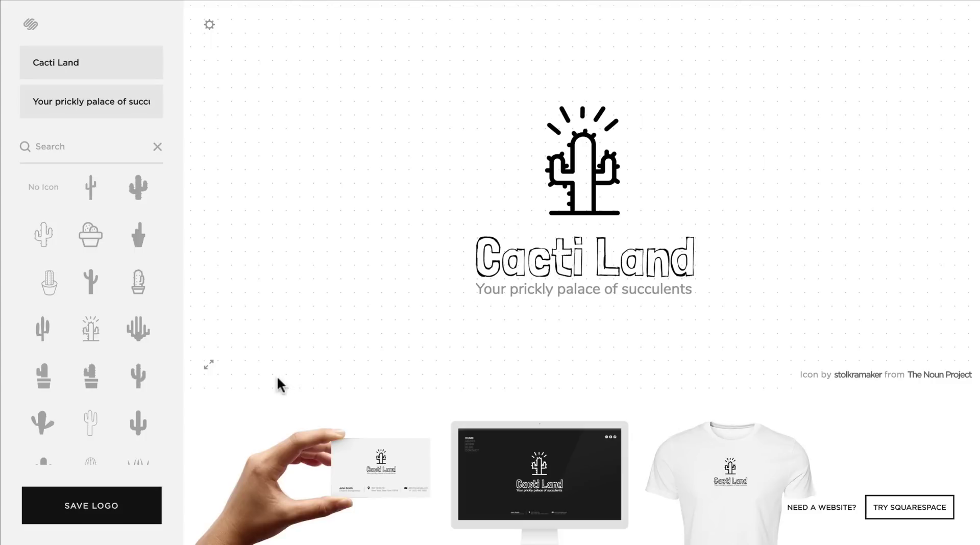
Save the logo and request the high-resolution PNG download.
click(115, 501)
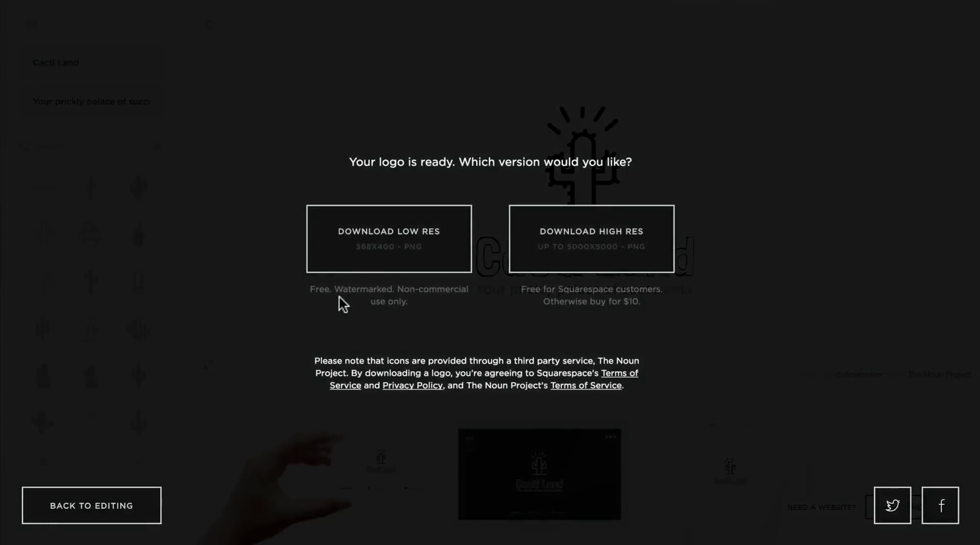
click(599, 236)
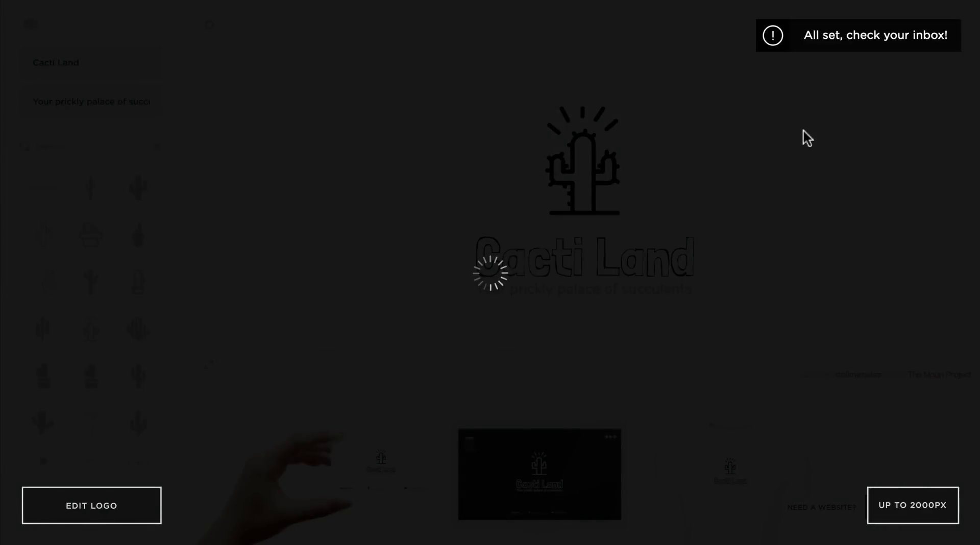